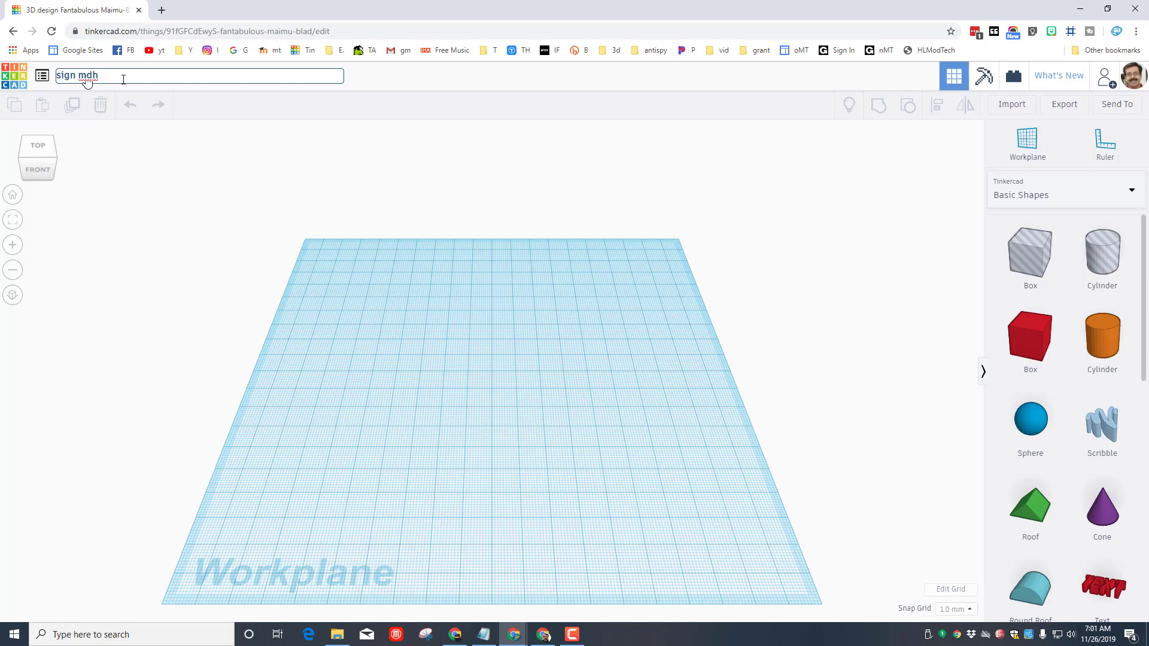
Step: Name the design "sign mdh"
key("Return")
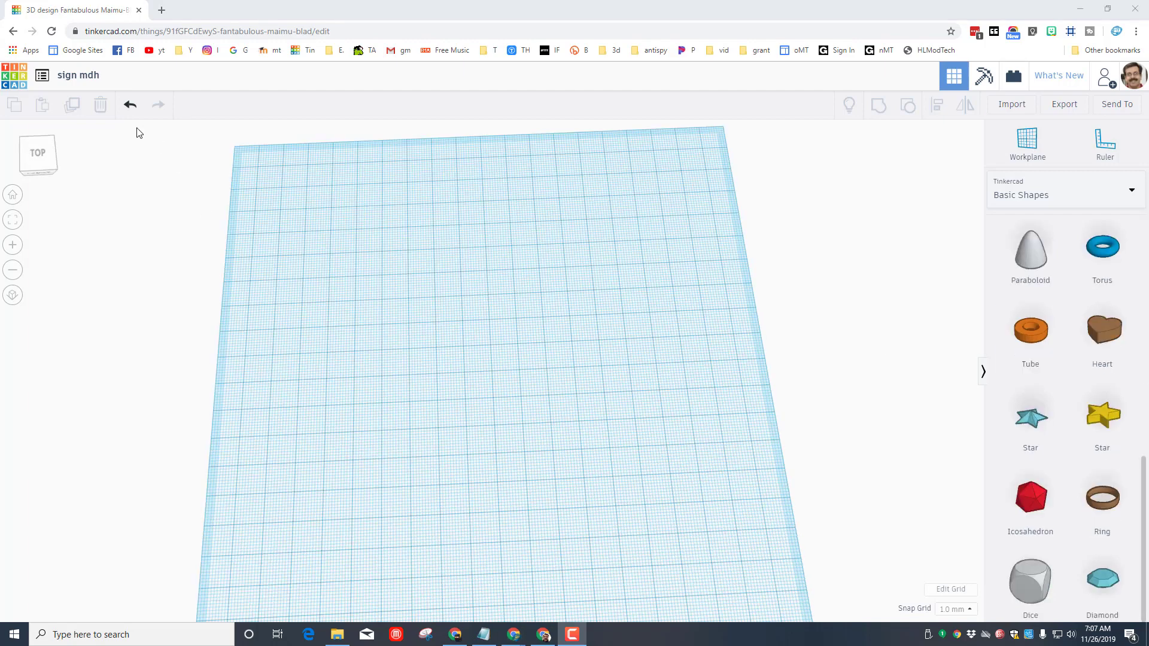
Step: Place a solid box near the front of the workplane and set its length to 100 mm
scroll(1024, 299, "up", 9)
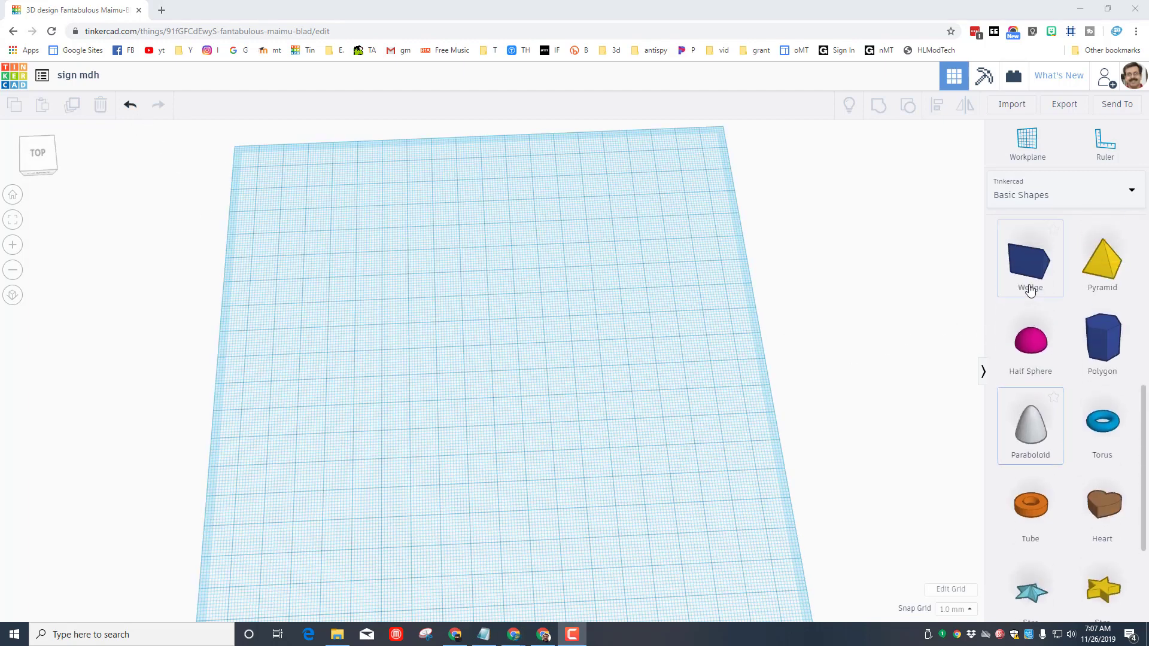
left_click_drag(1021, 335, 338, 476)
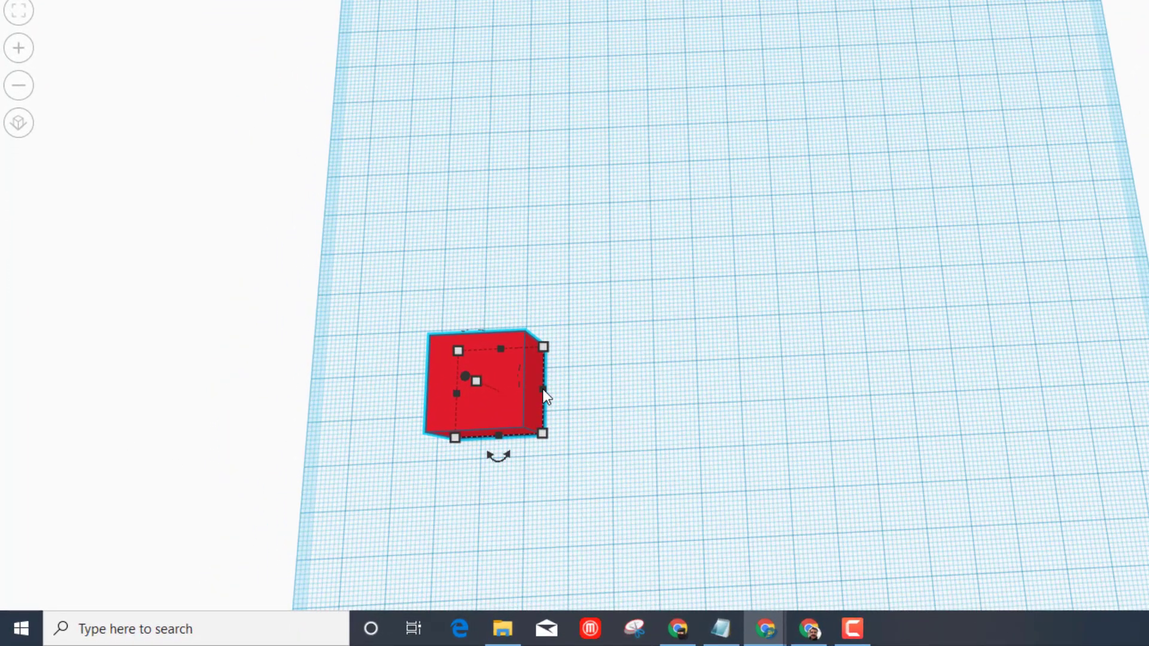
left_click_drag(364, 476, 426, 472)
left_click_drag(798, 374, 977, 368)
left_click(730, 501)
type("100")
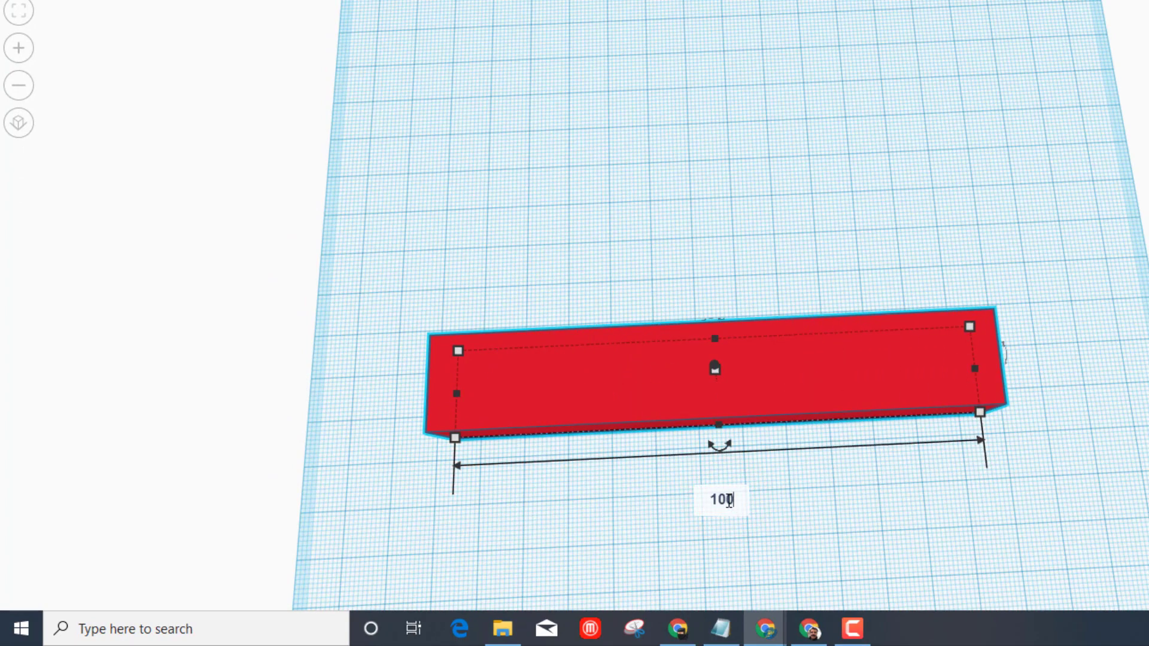
key("Return")
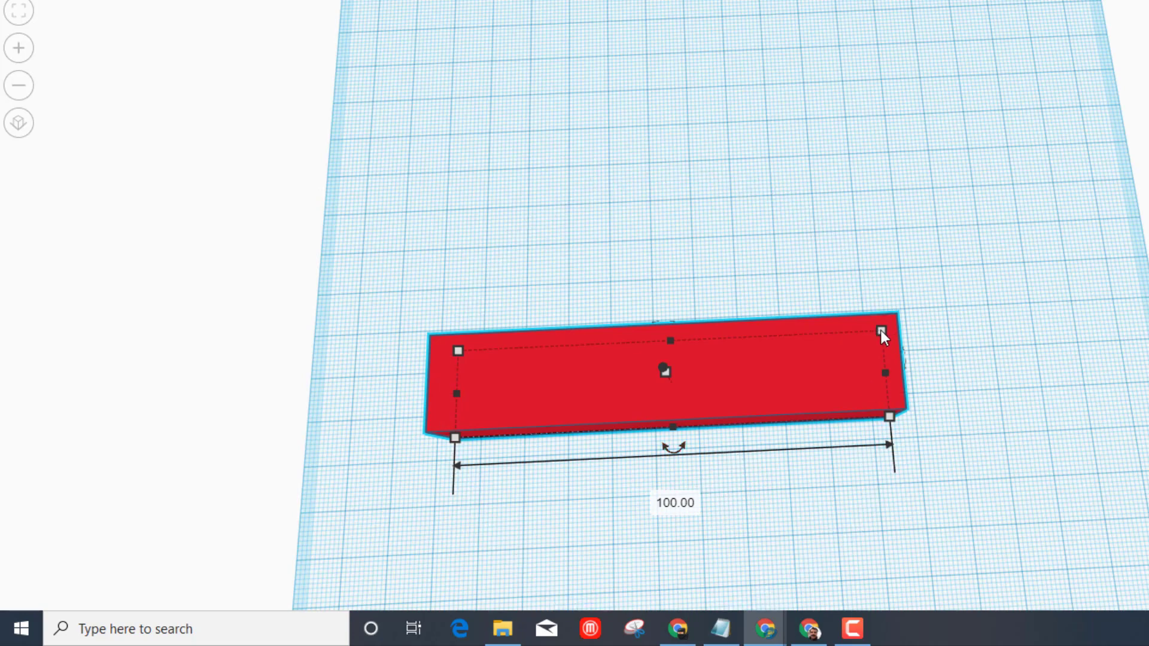
Step: Set the box's depth to 50 mm and its height to 4 mm to form a thin plate
left_click_drag(670, 341, 653, 111)
left_click(365, 294)
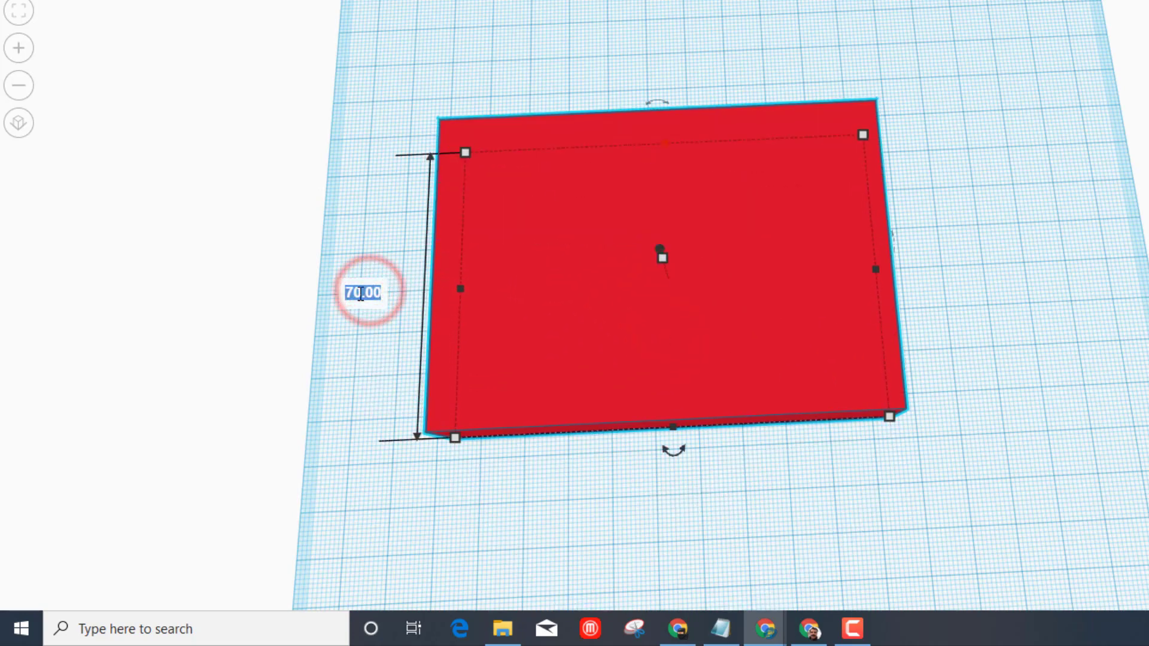
key("Return")
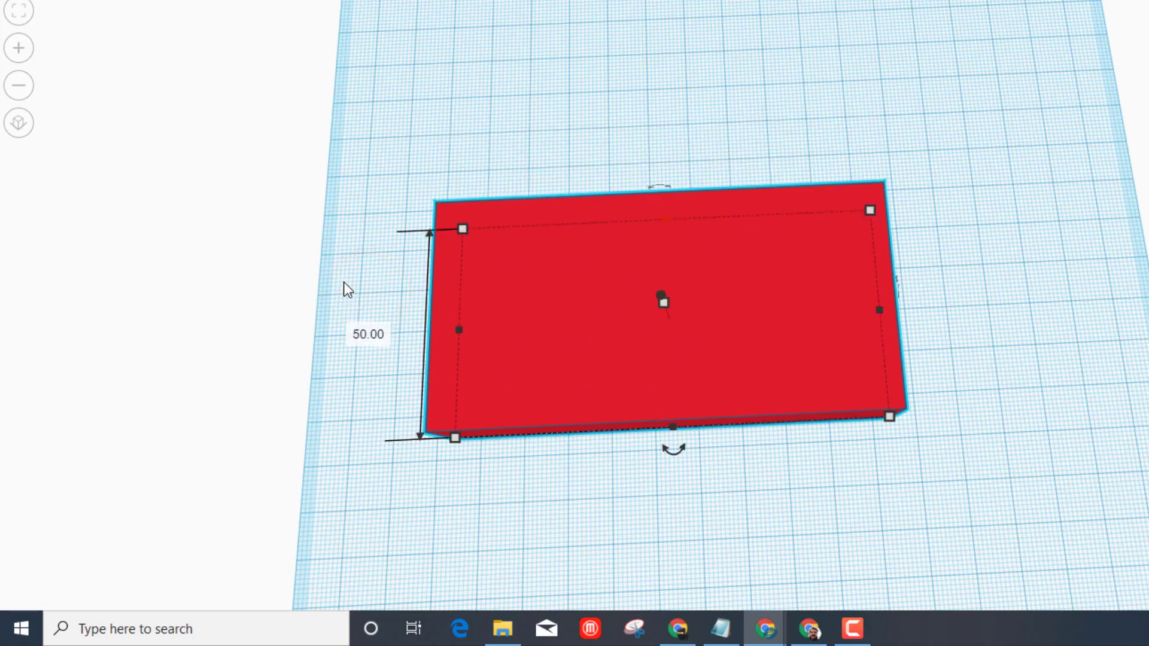
right_click_drag(432, 404, 672, 217)
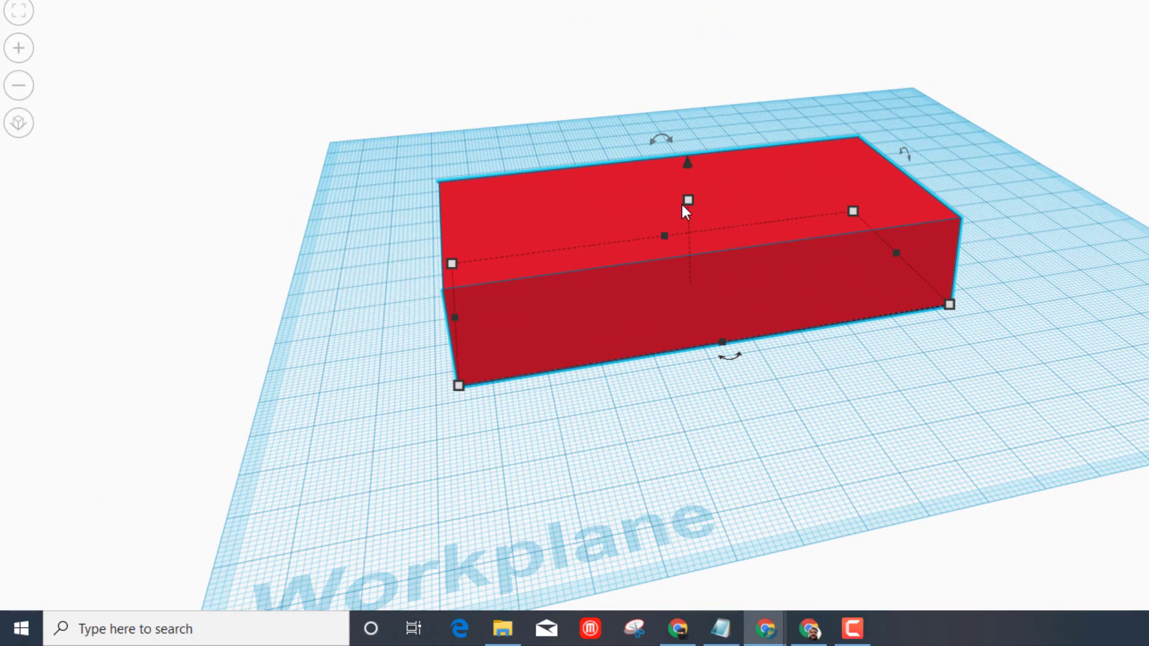
left_click(685, 201)
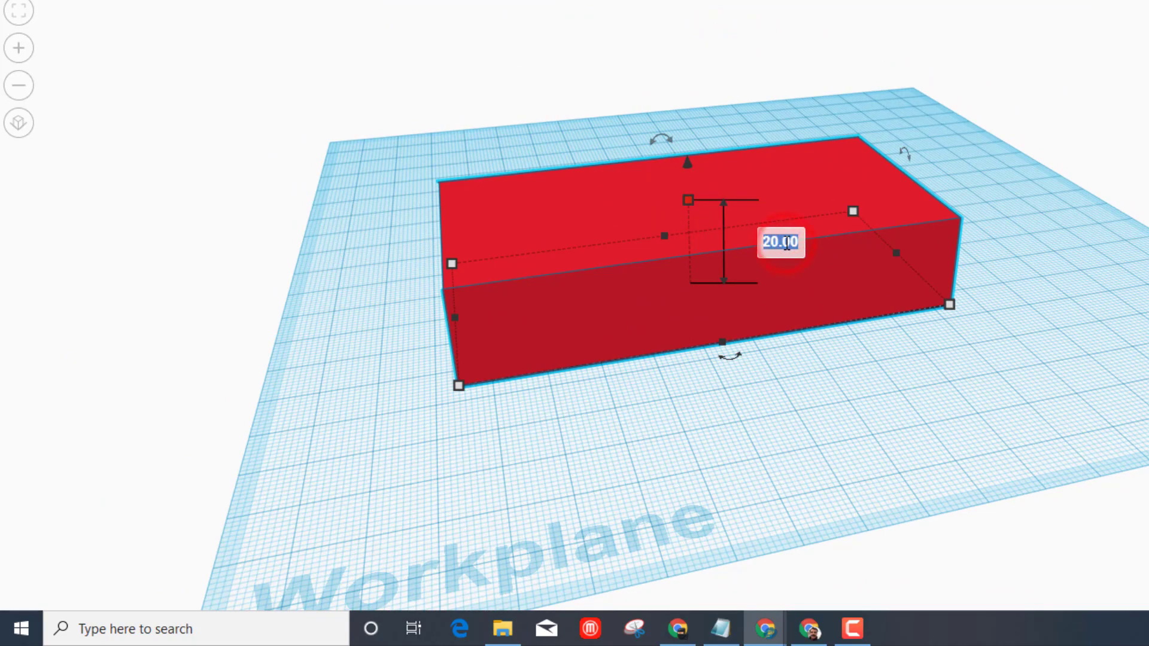
type("4")
key("Return")
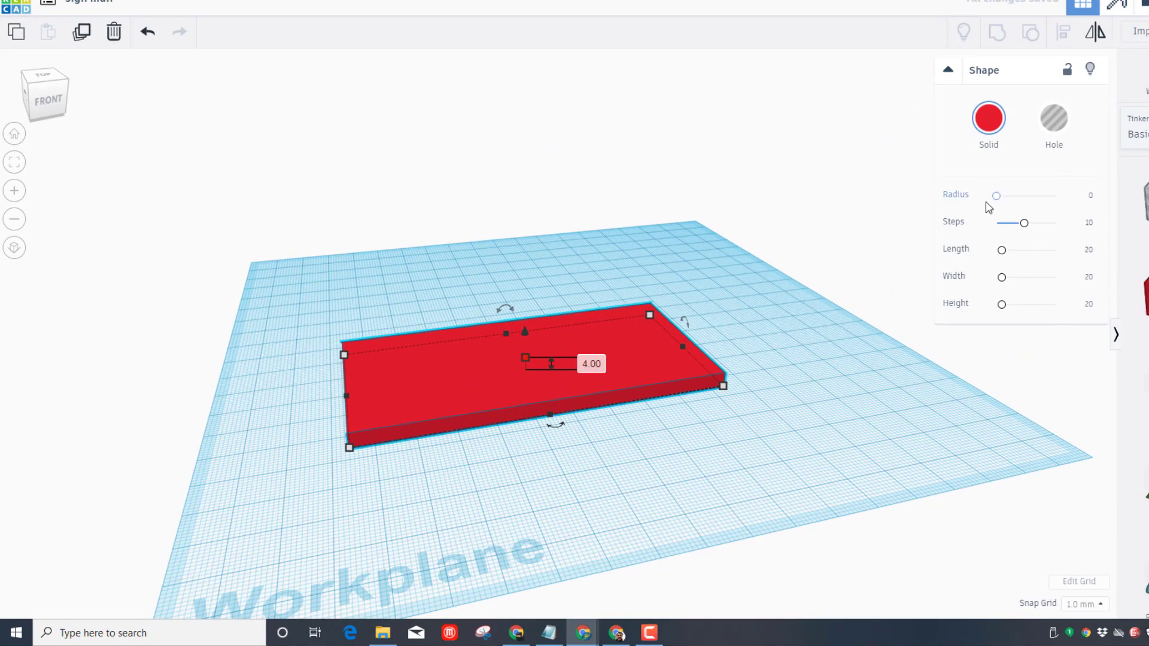
Step: Color the plate brown and move it closer to the front edge of the workplane
left_click(988, 118)
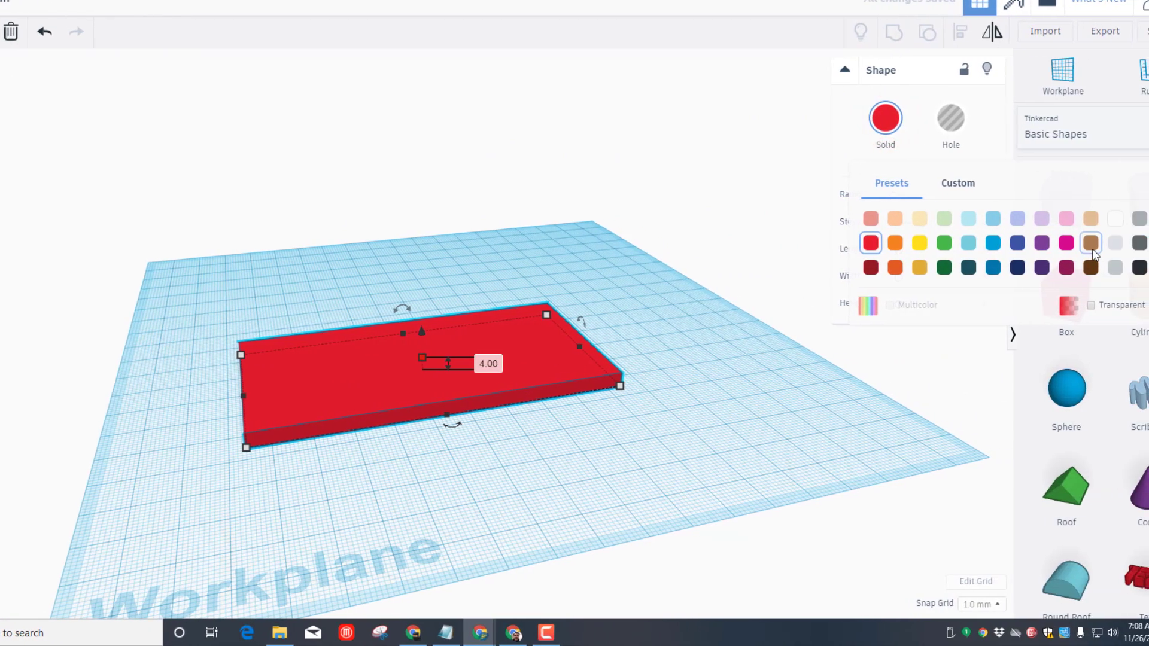
left_click(1142, 242)
right_click_drag(552, 280, 433, 399)
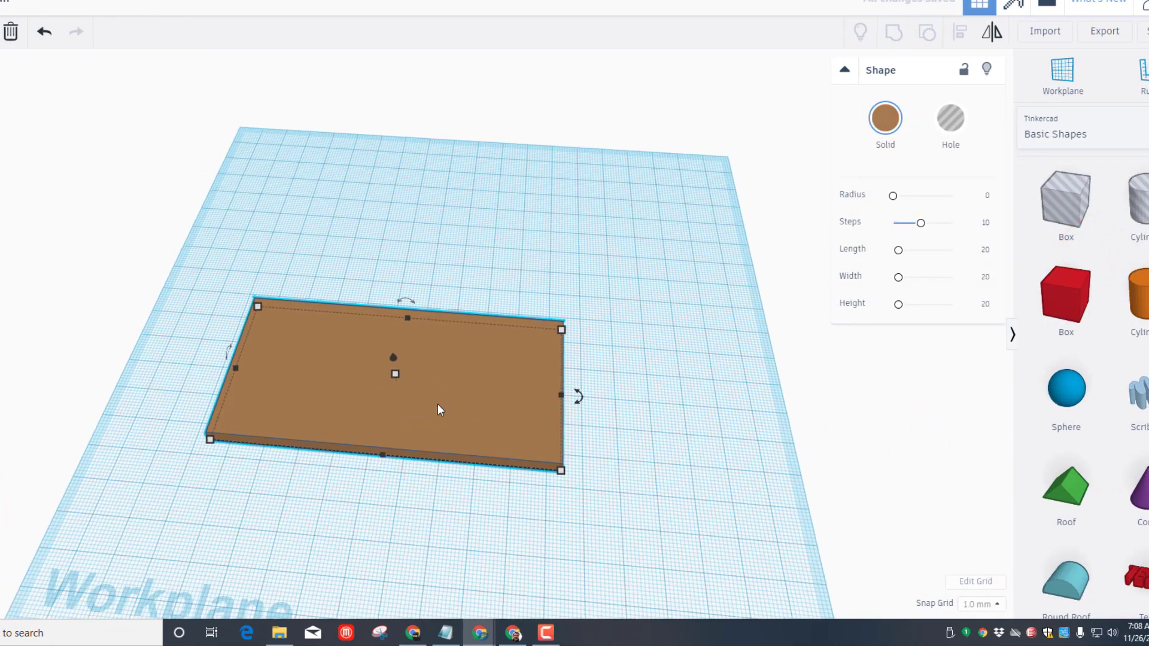
left_click_drag(439, 410, 403, 514)
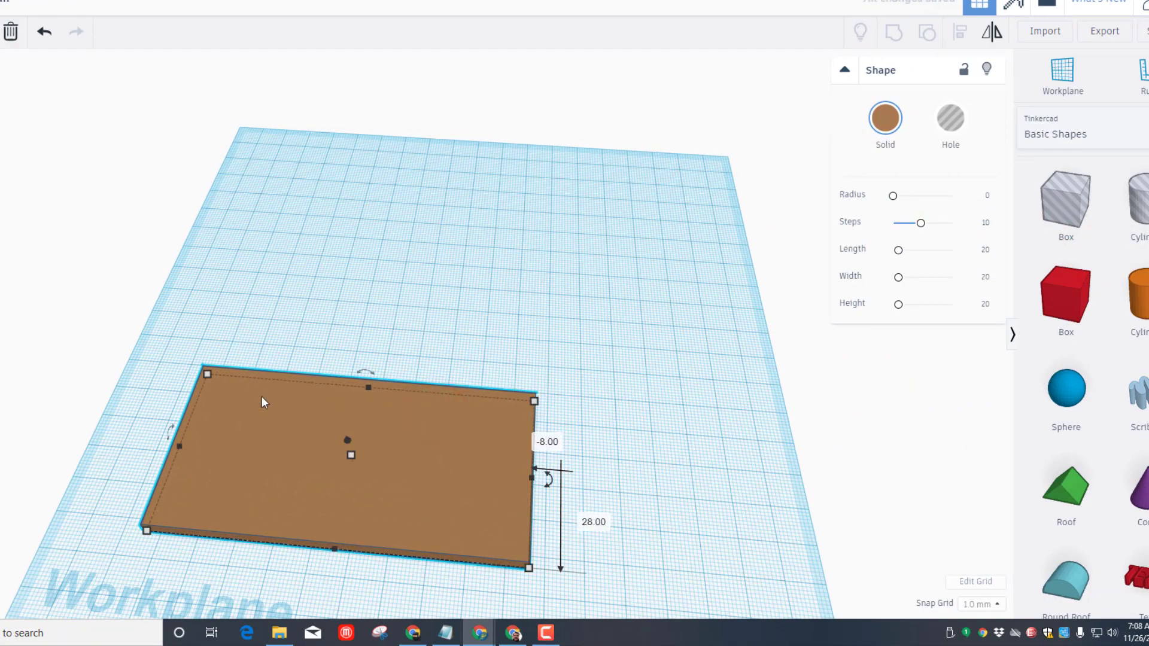
right_click_drag(267, 316, 334, 461)
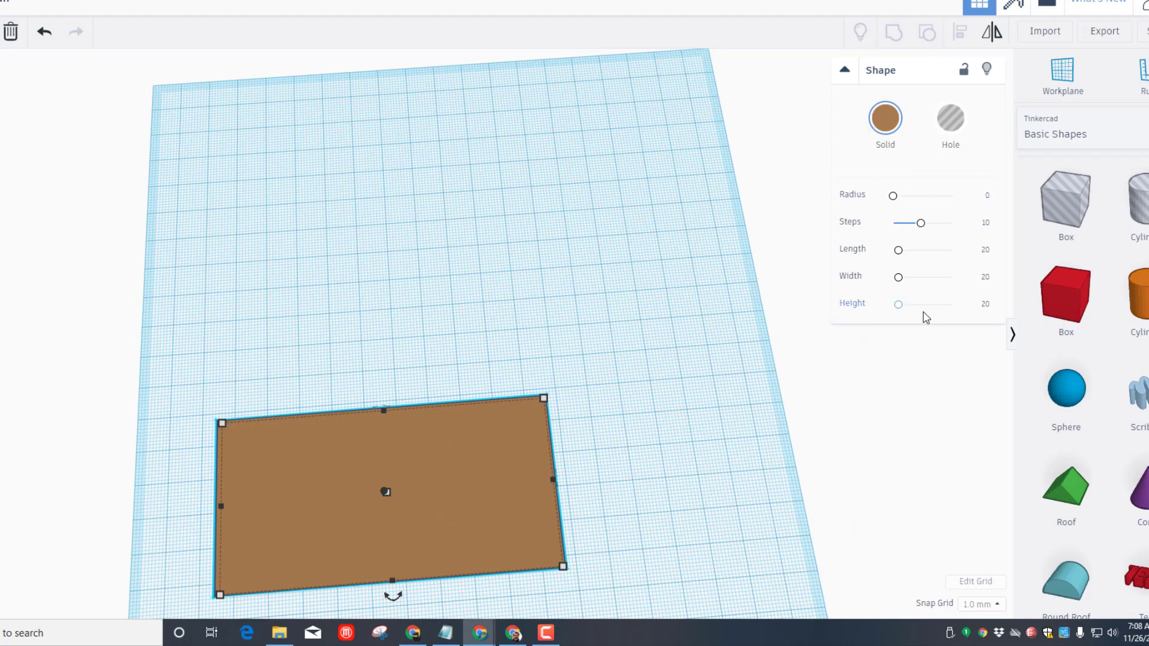
Step: Add the script text shape from the full shape generator collection, placing it behind the brown plate
left_click(1063, 128)
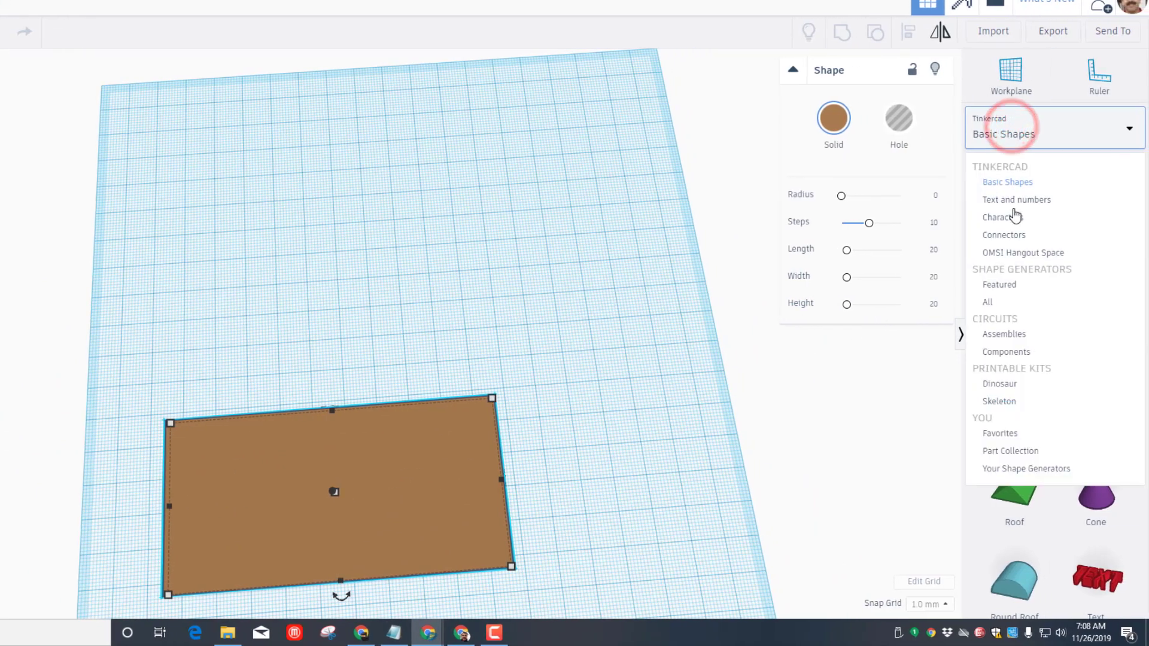
left_click(1004, 302)
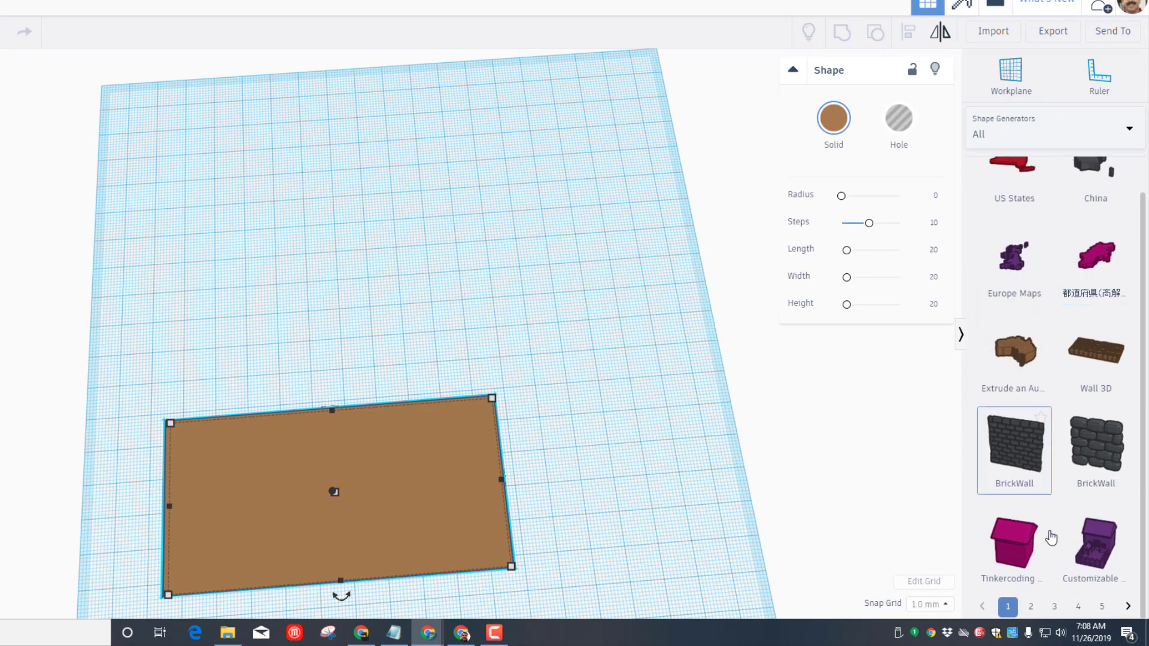
left_click(1031, 606)
left_click(1103, 368)
left_click(293, 335)
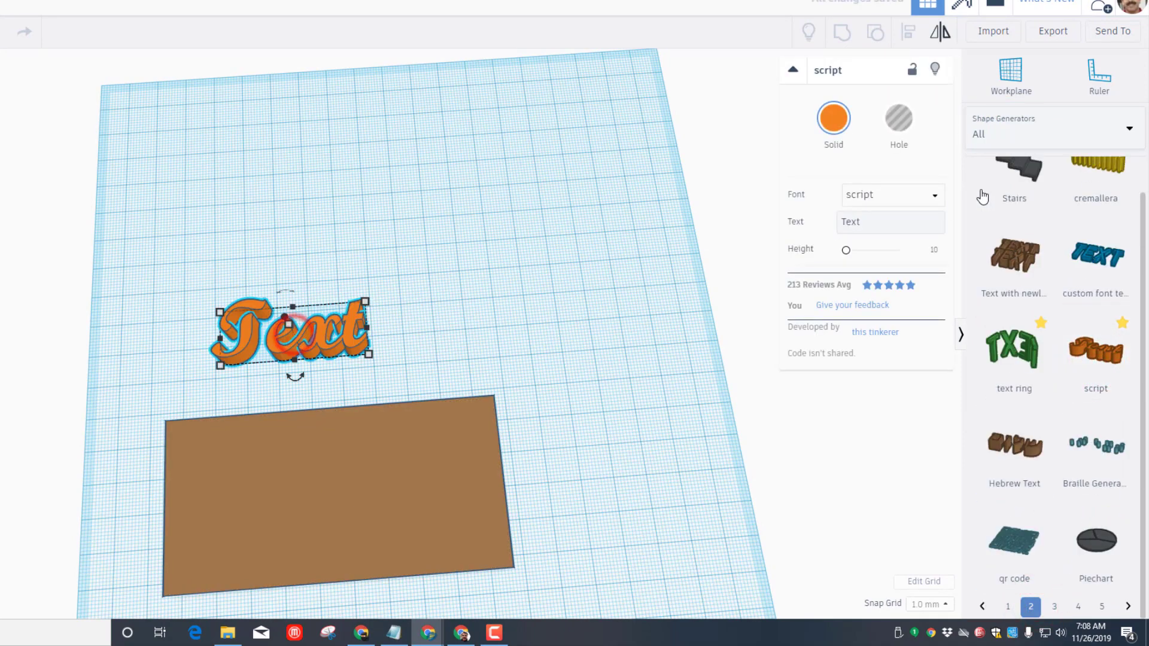
Step: Replace the script shape's default text with the first name for the sign
left_click(875, 223)
key("BackSpace")
key("BackSpace")
key("BackSpace")
key("BackSpace")
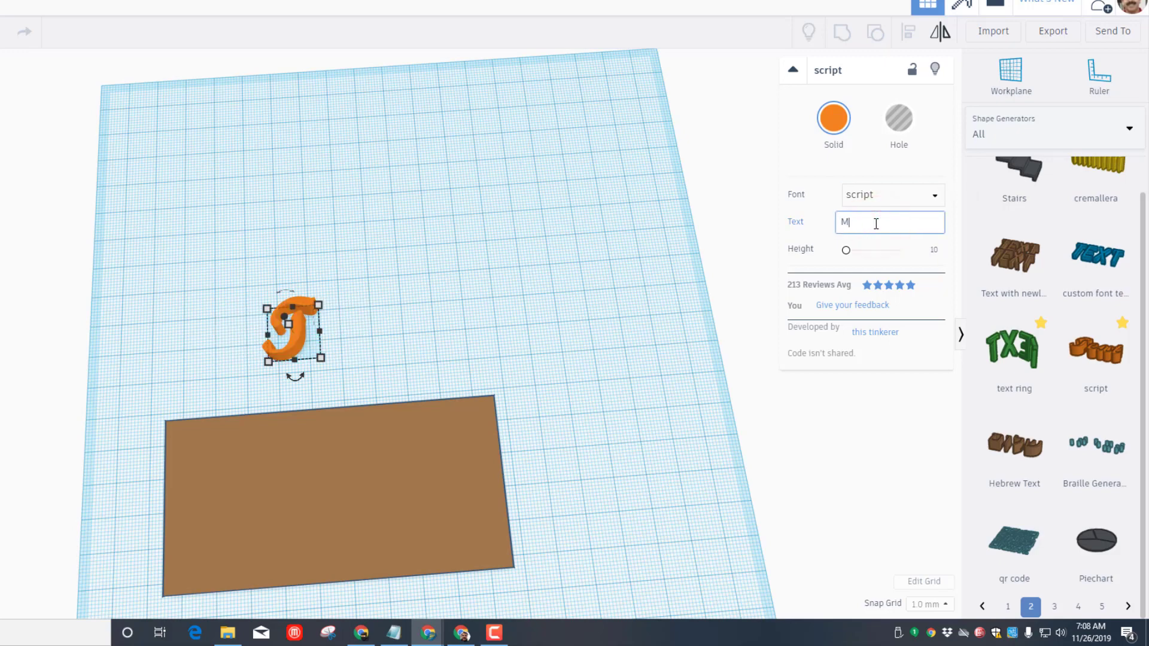
left_click(388, 357)
Step: Move the script name just behind the plate, stretch it to about 93 mm long, and compare it with the plate's size
left_click_drag(255, 344, 225, 369)
left_click_drag(347, 354, 476, 344)
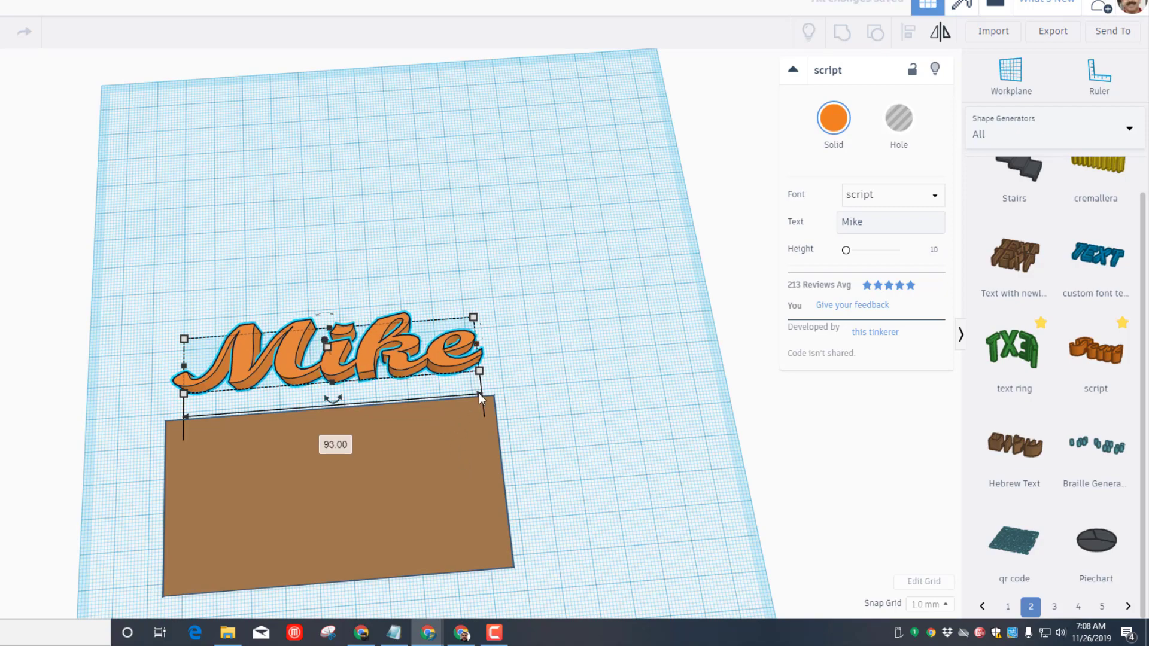
left_click(456, 462)
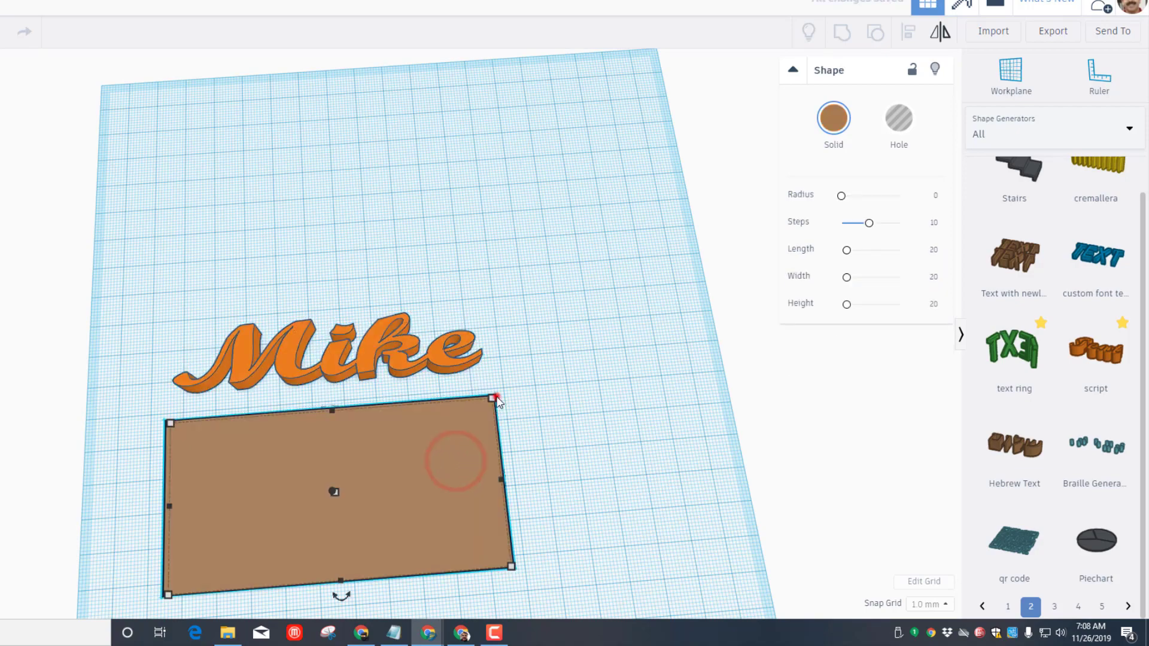
left_click_drag(492, 398, 296, 356)
Step: Stretch the script name's letters away from the plate and set their depth to 40 mm
left_click(296, 356)
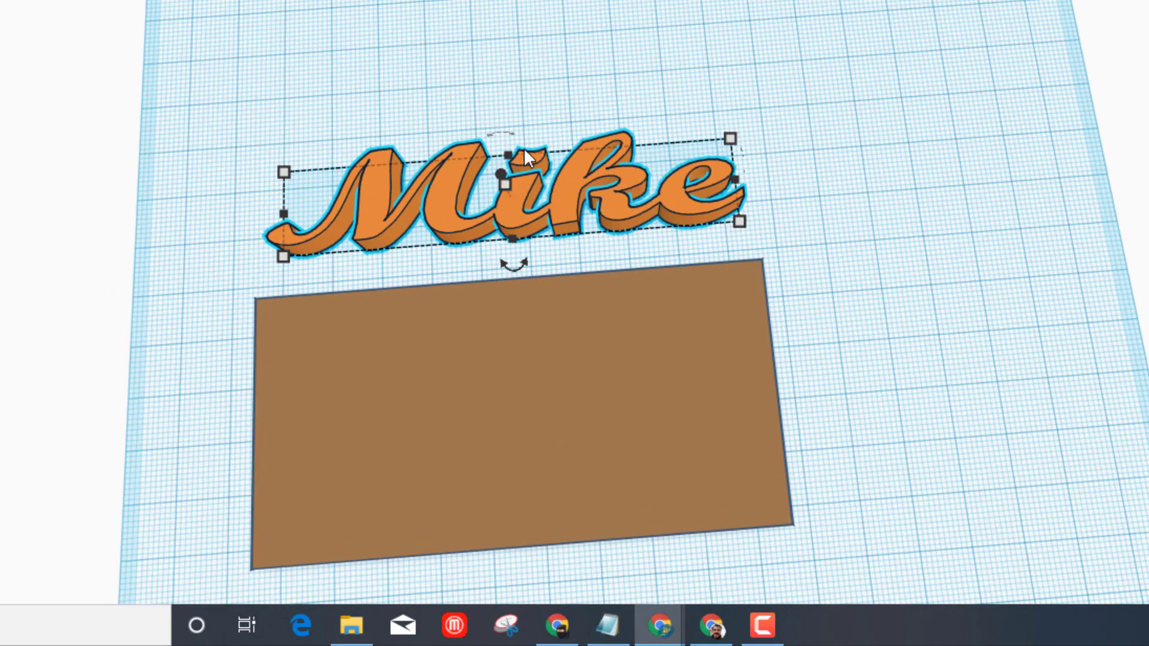
mouse_move(506, 154)
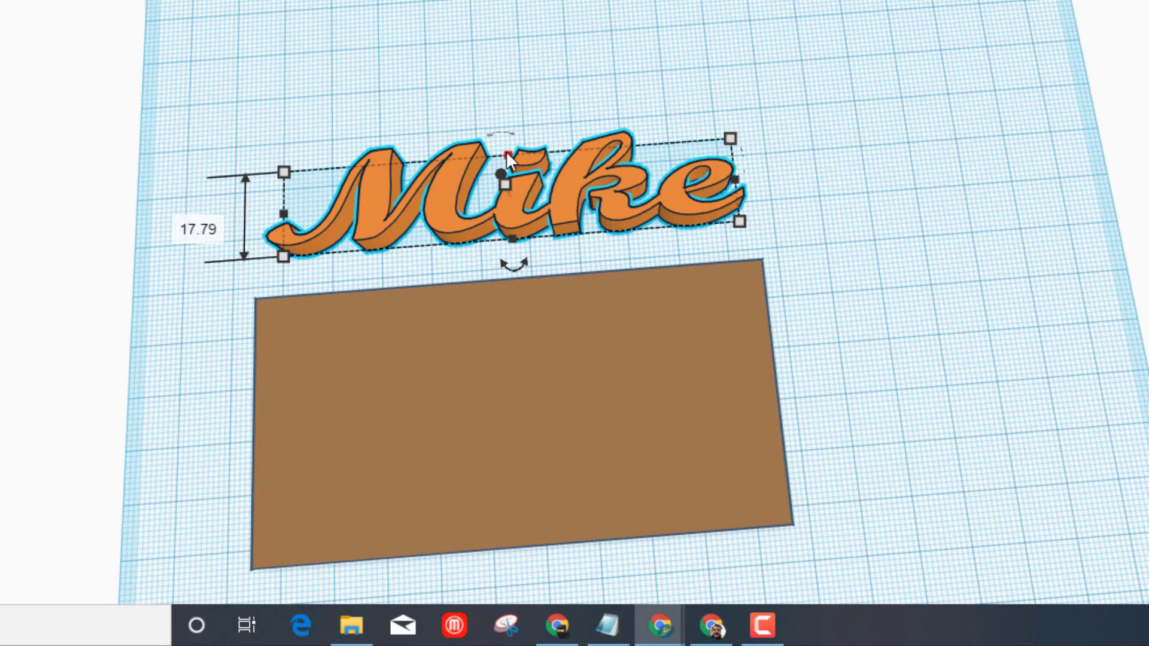
left_click_drag(505, 151, 508, 78)
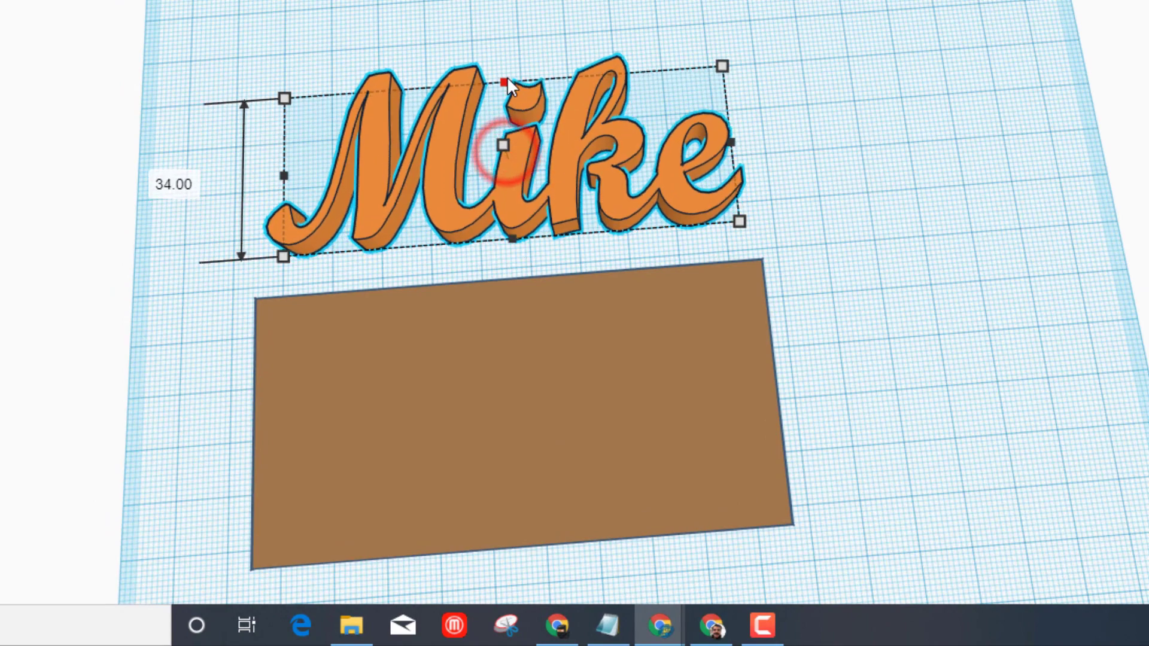
left_click(181, 179)
type("40")
key("Return")
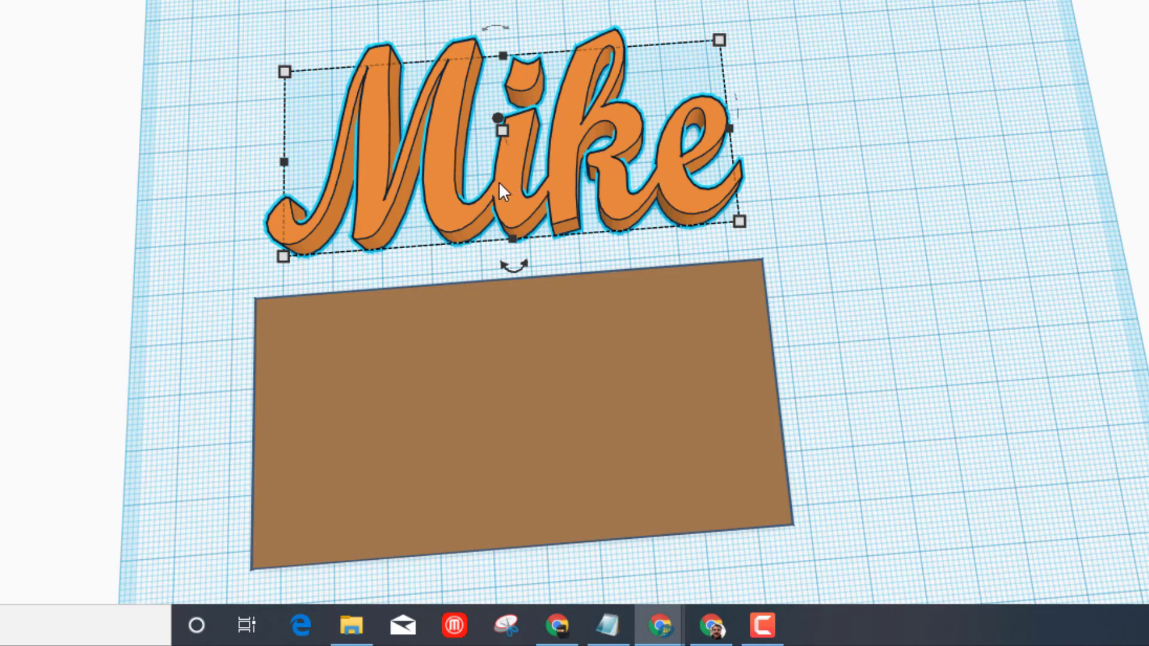
Step: Color the script name red and set its height to 4 mm
left_click(561, 149)
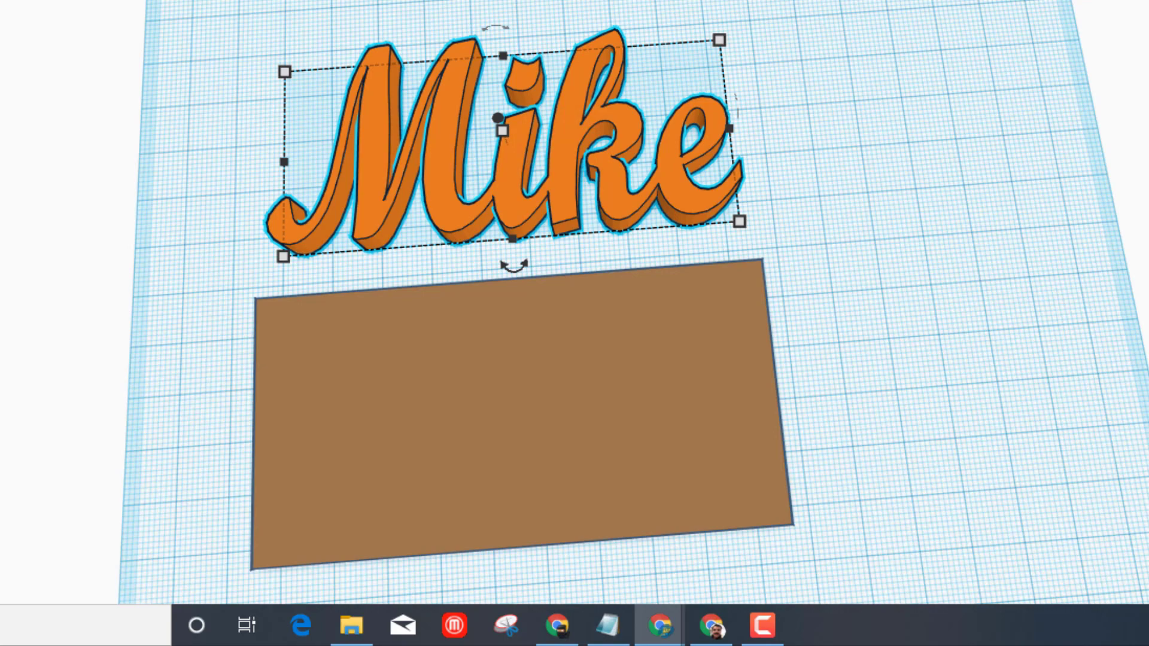
left_click(1076, 46)
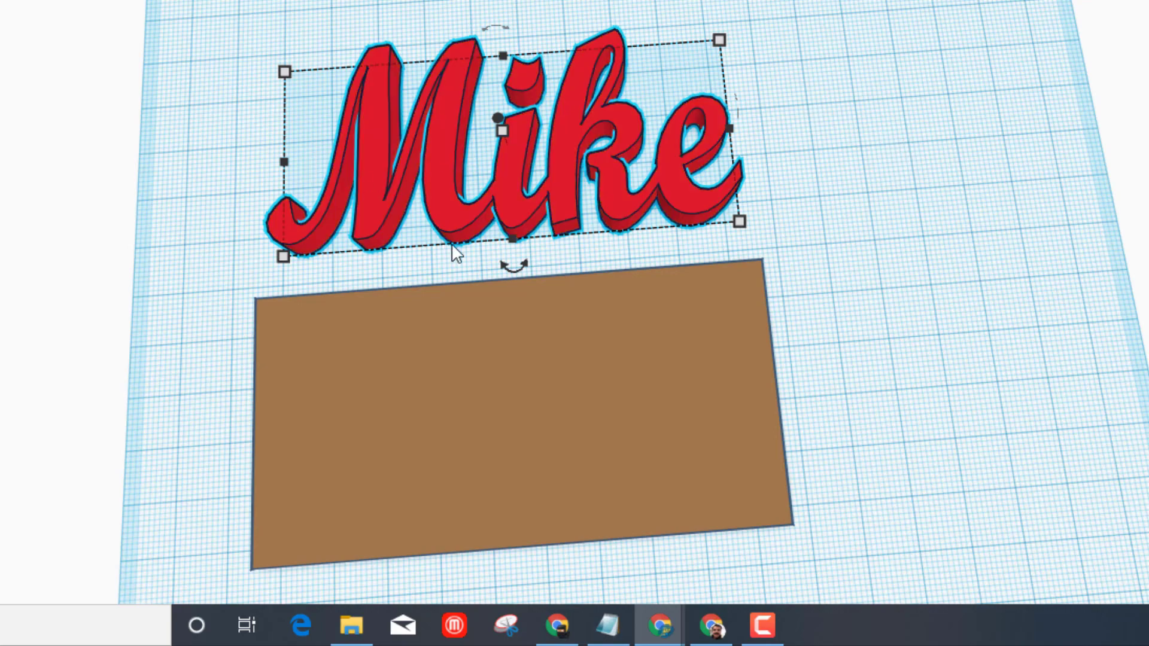
right_click_drag(913, 203, 594, 92)
left_click(520, 100)
left_click(615, 122)
type("4")
key("Return")
key("f")
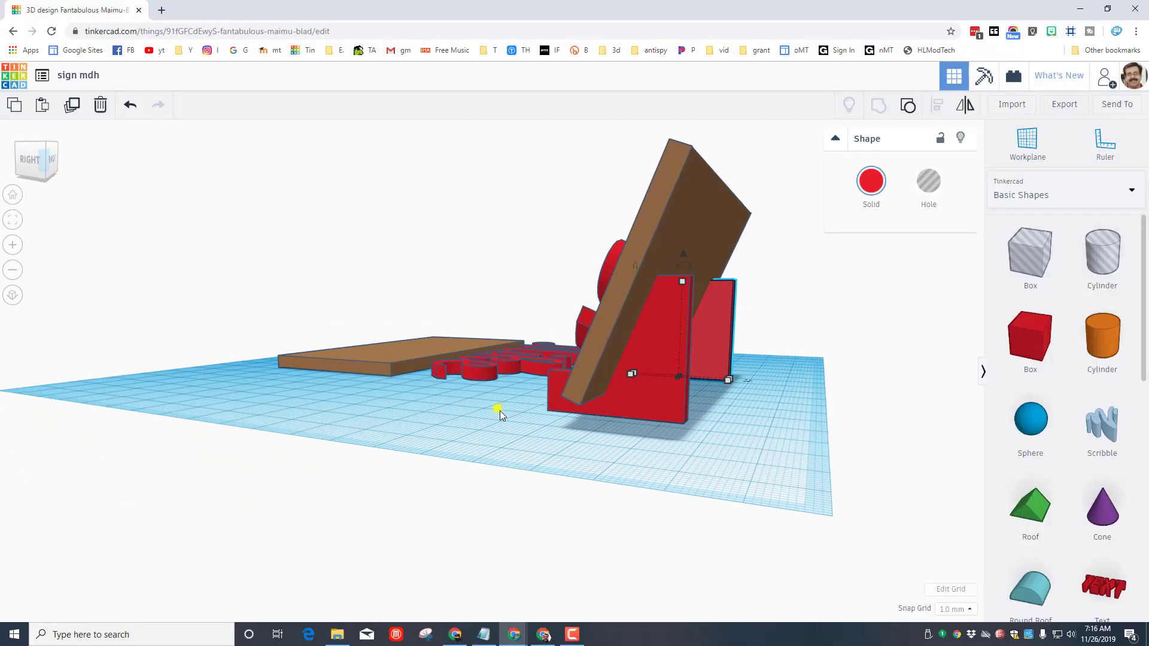
Step: Duplicate the flat brown plate and move the copy about 107 mm, clear of the original's end
right_click_drag(500, 410, 655, 426)
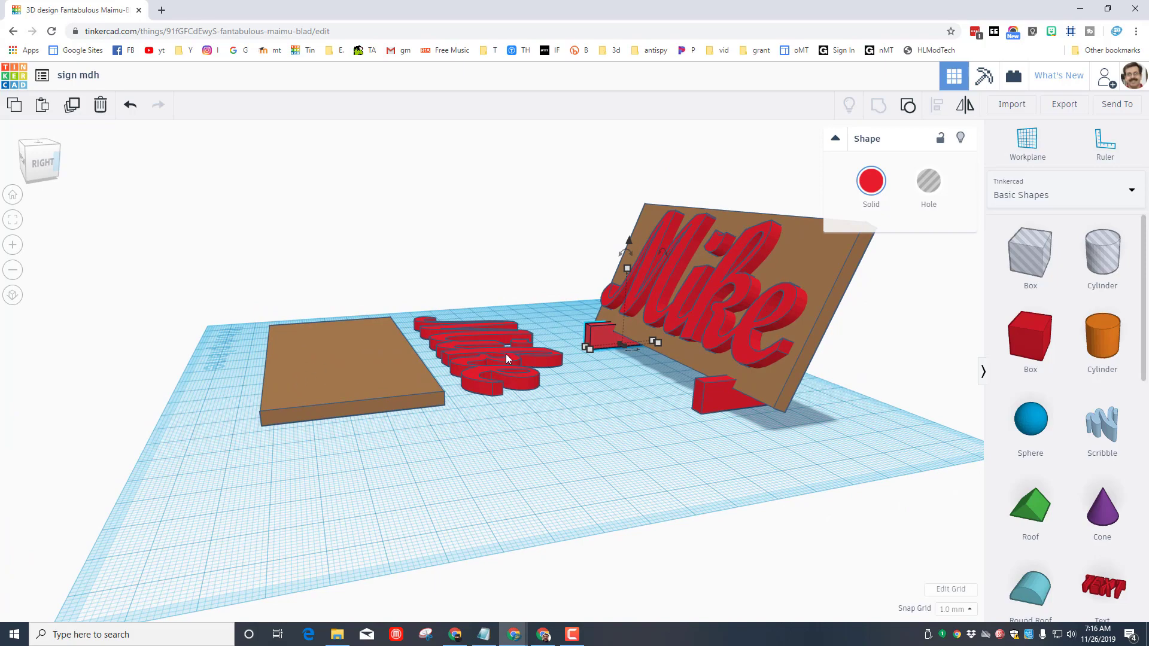
right_click_drag(627, 405, 369, 400)
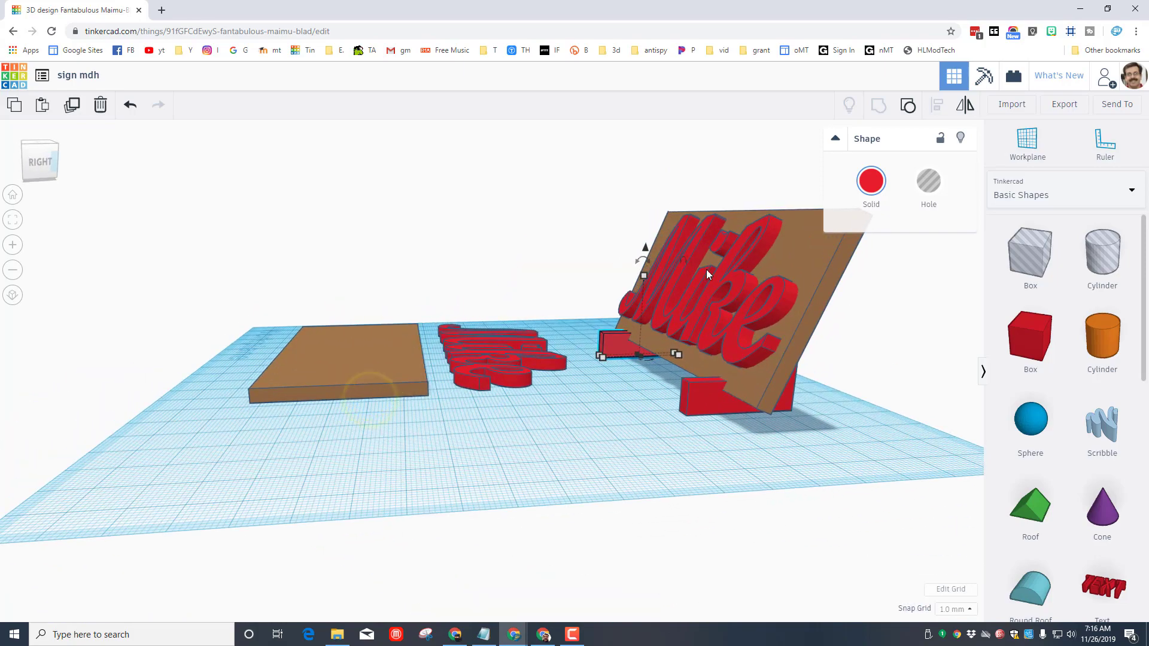
right_click_drag(680, 403, 583, 414)
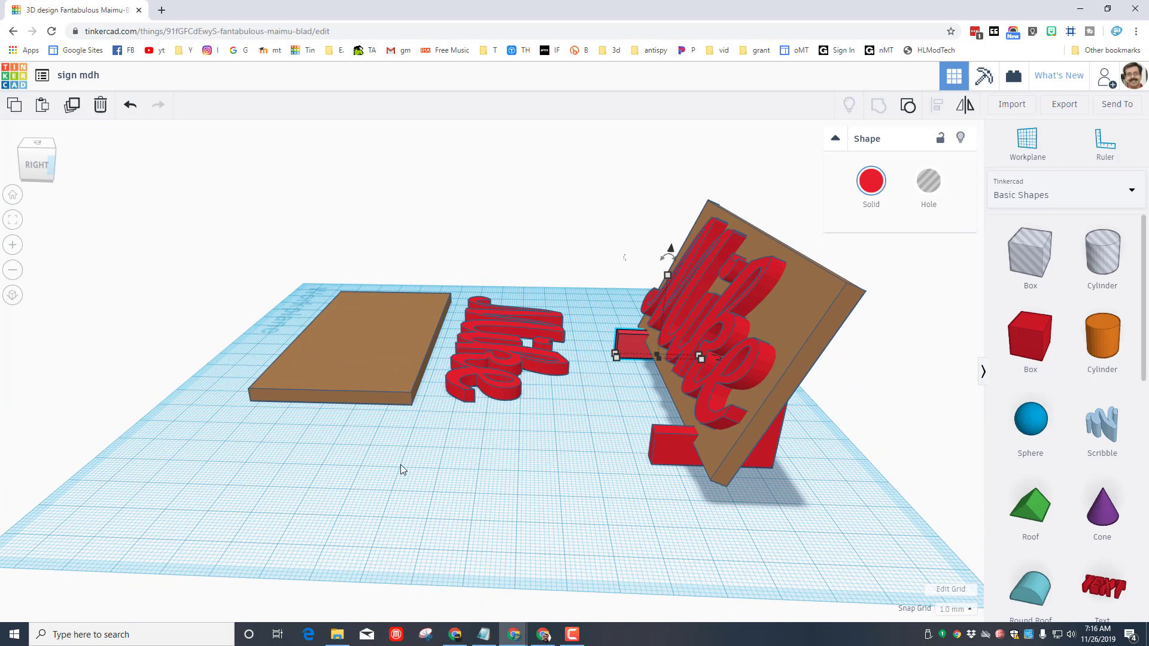
scroll(402, 469, "down", 5)
left_click(410, 398)
left_click(72, 105)
left_click(420, 388)
left_click_drag(432, 408, 534, 489)
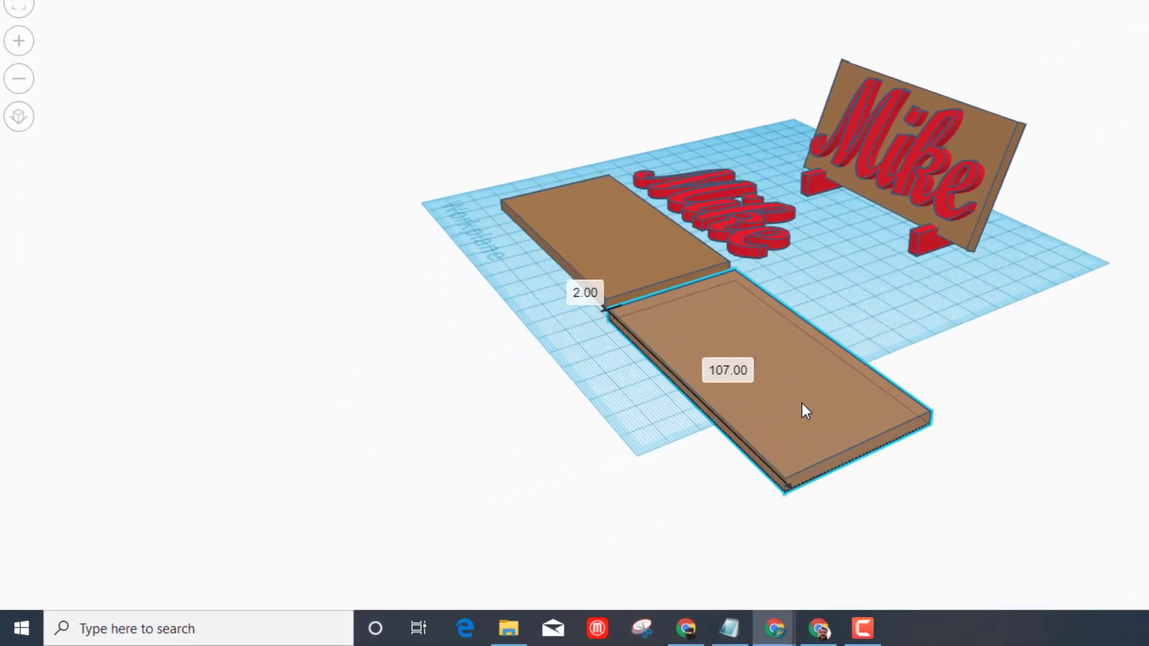
left_click_drag(802, 404, 804, 404)
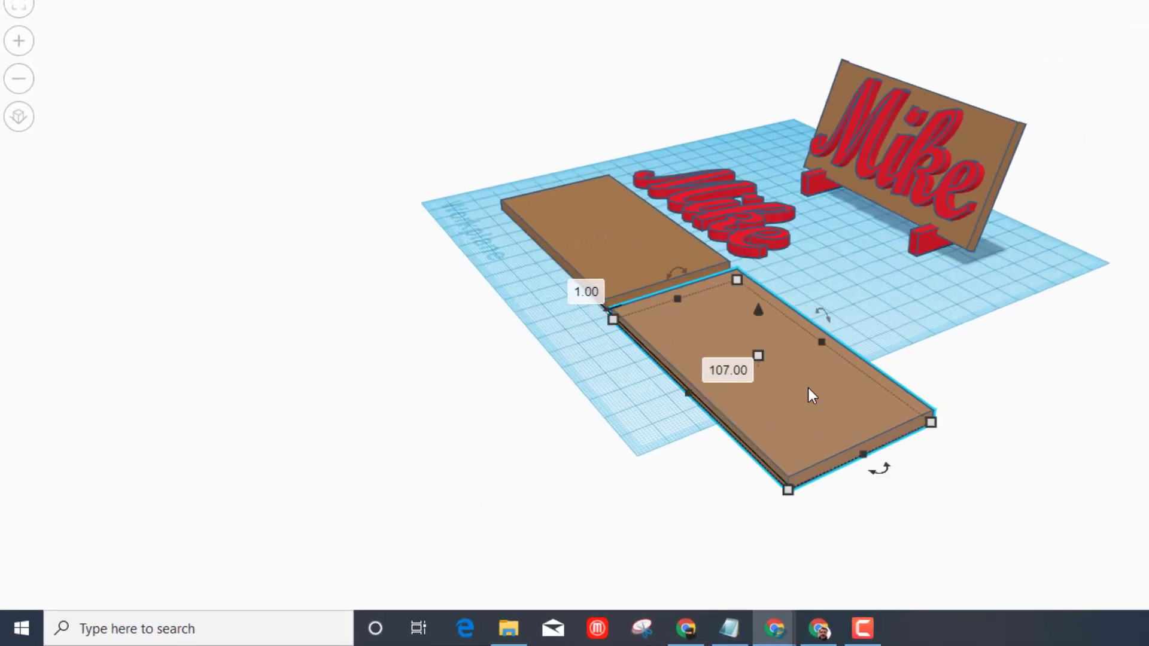
Step: Tilt the copied plate 67.5° about its long axis and drop it onto the workplane
right_click_drag(806, 387, 626, 251)
left_click_drag(622, 227, 562, 241)
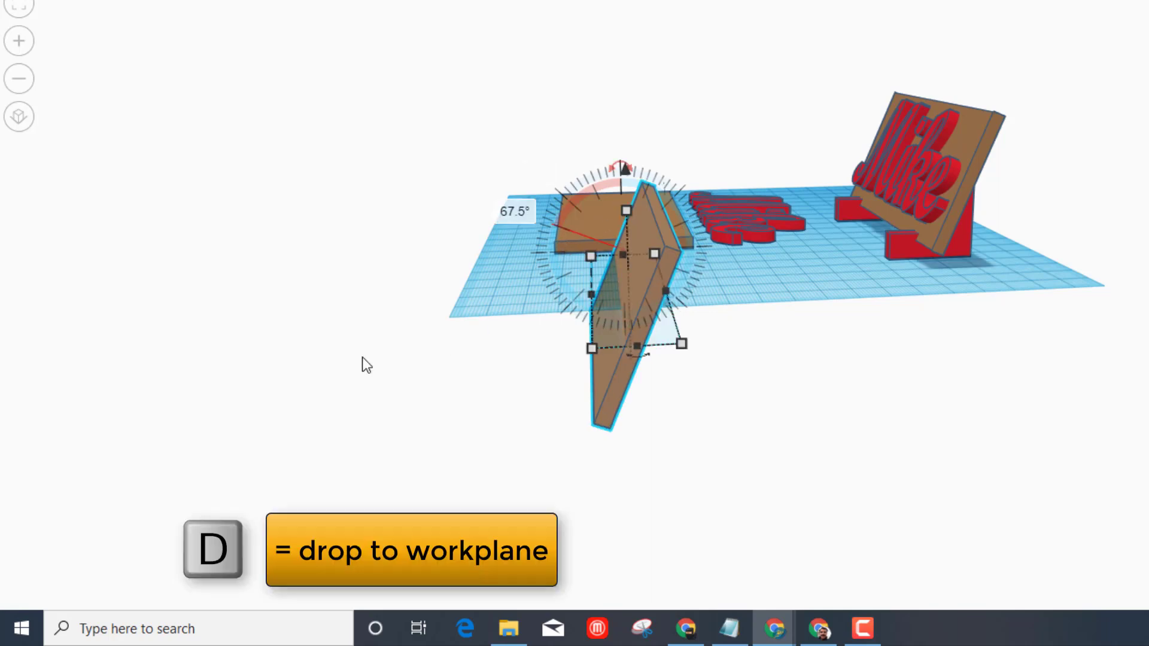
key("d")
Step: Nudge the tilted plate up five steps above the workplane
right_click_drag(411, 347, 833, 353)
right_click_drag(717, 357, 1028, 226)
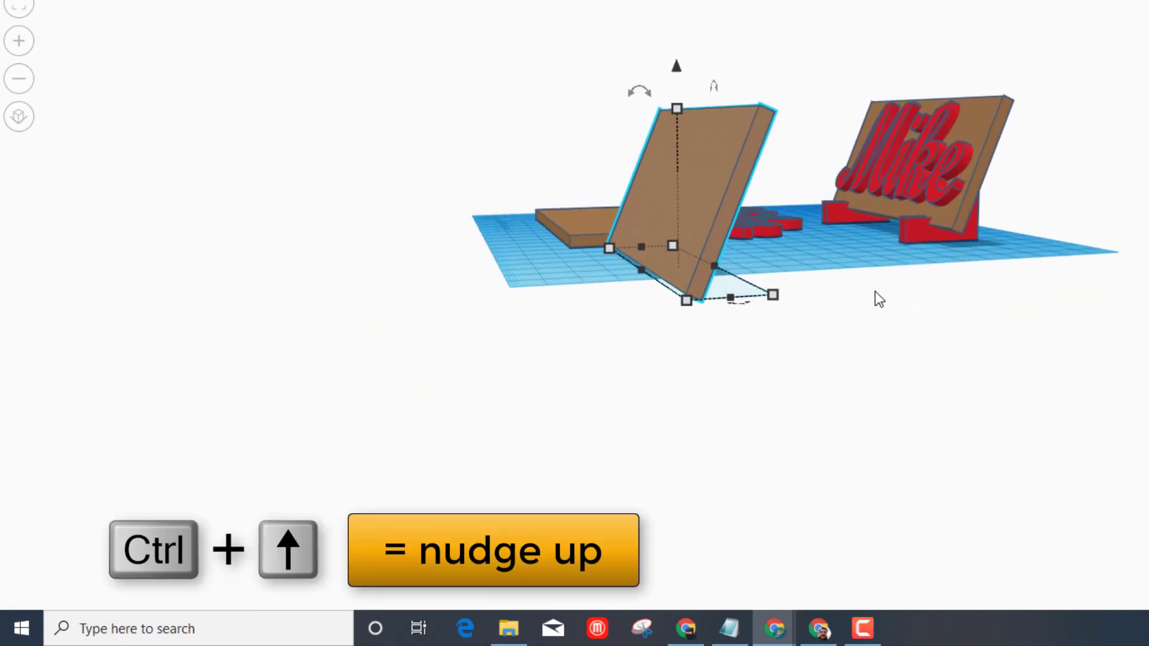
key("ctrl+Up")
key("ctrl+Up")
key("ctrl+Up")
key("ctrl+Up")
key("ctrl+Up")
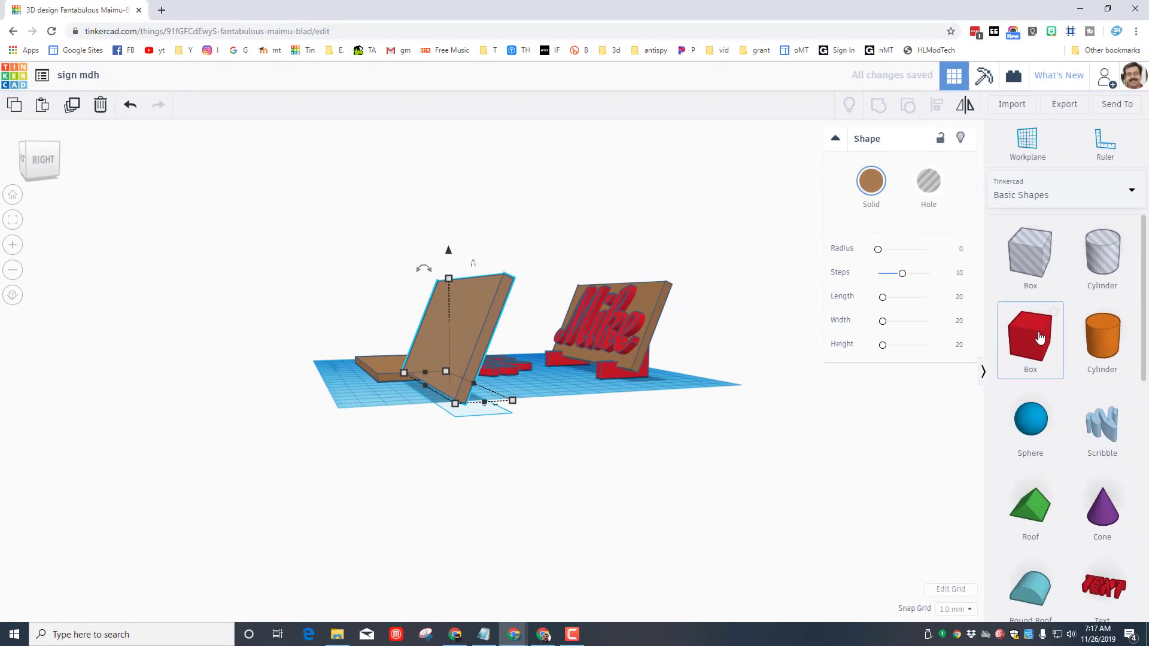
Step: Add a red solid box beside the tilted plate and set its thickness along the plate's length to 4 mm
left_click_drag(1040, 338, 558, 402)
right_click_drag(556, 464, 593, 503)
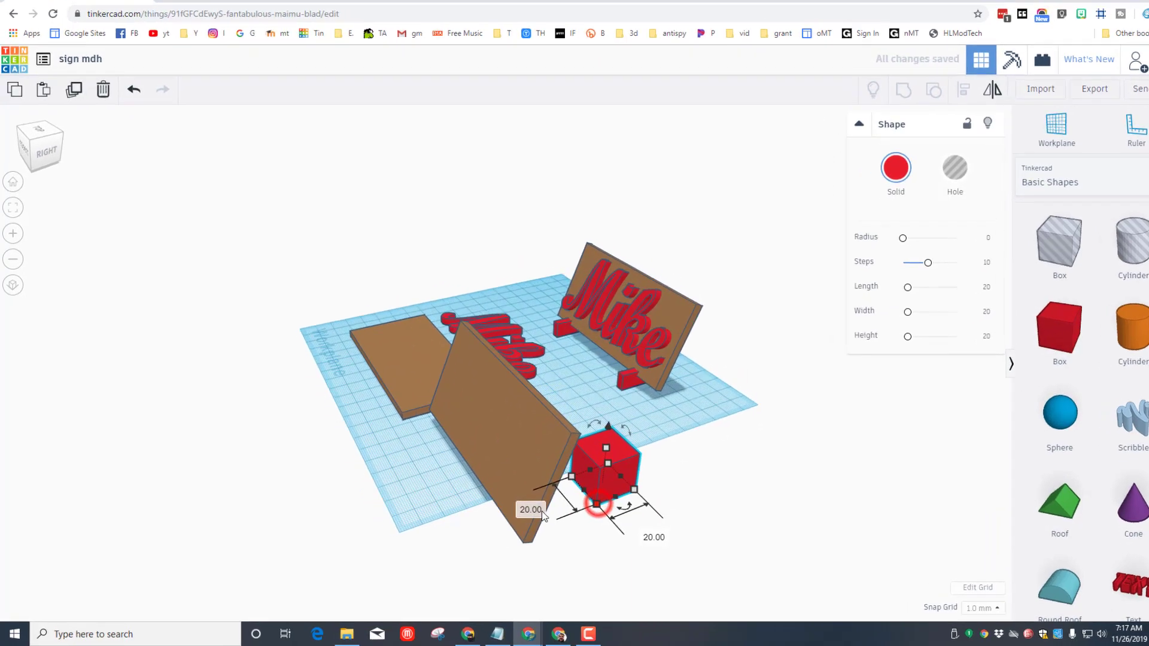
left_click(539, 511)
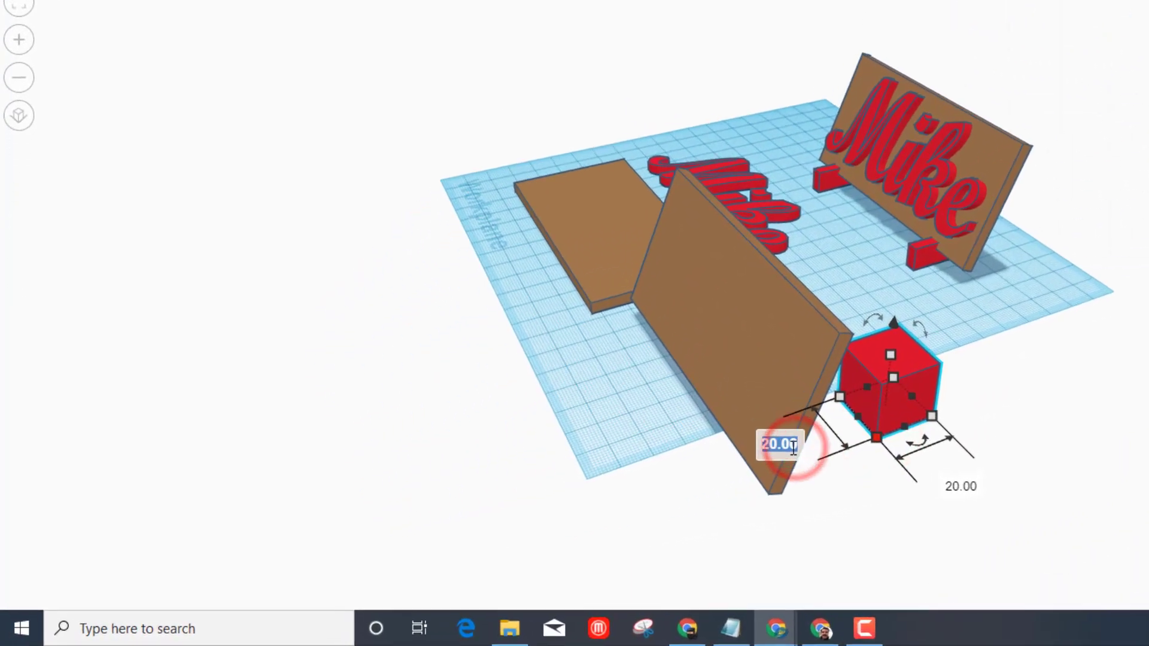
type("4")
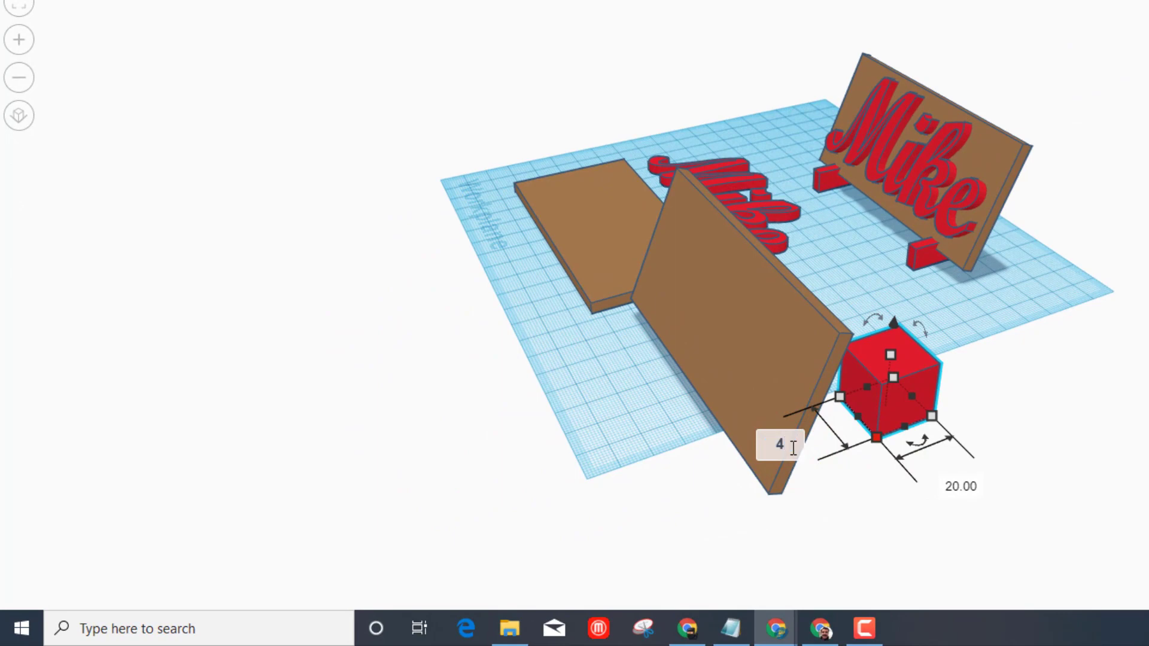
key("Return")
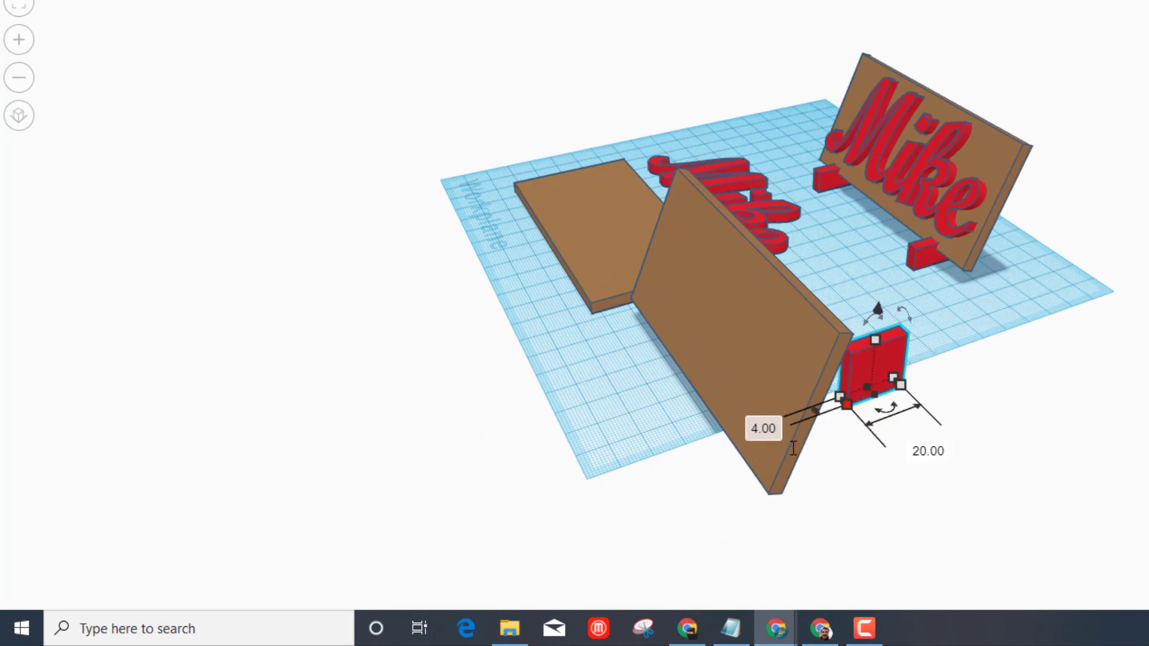
Step: Set the thin red box's other base side to 30 mm and its height to 30 mm
right_click_drag(1128, 379, 932, 353)
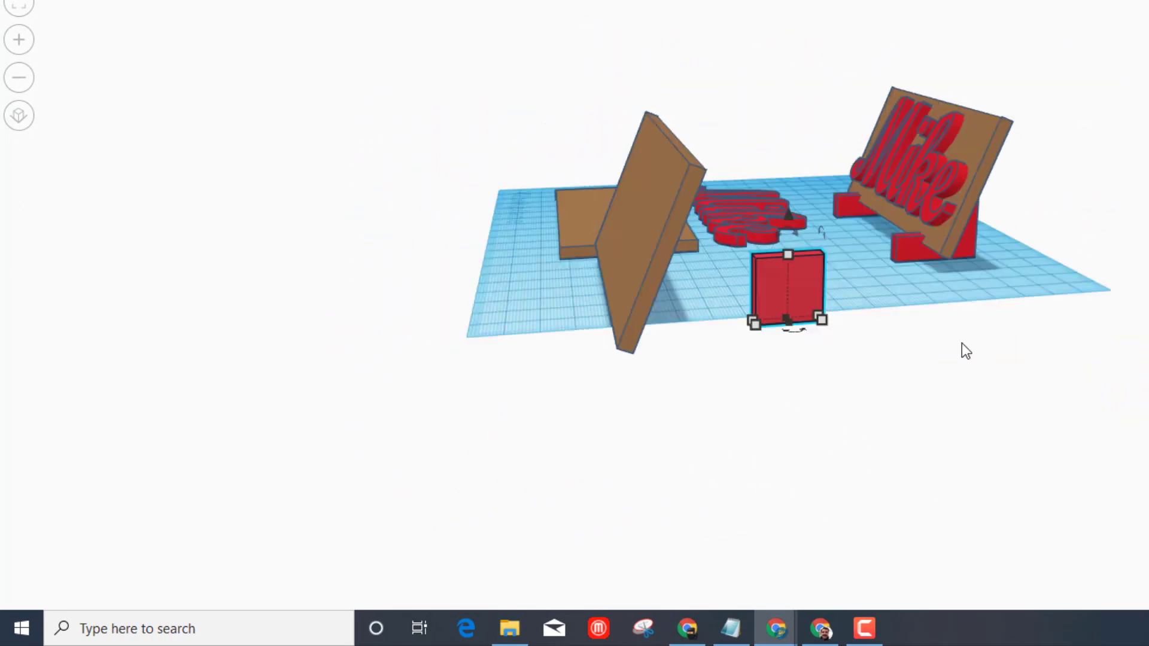
left_click(751, 324)
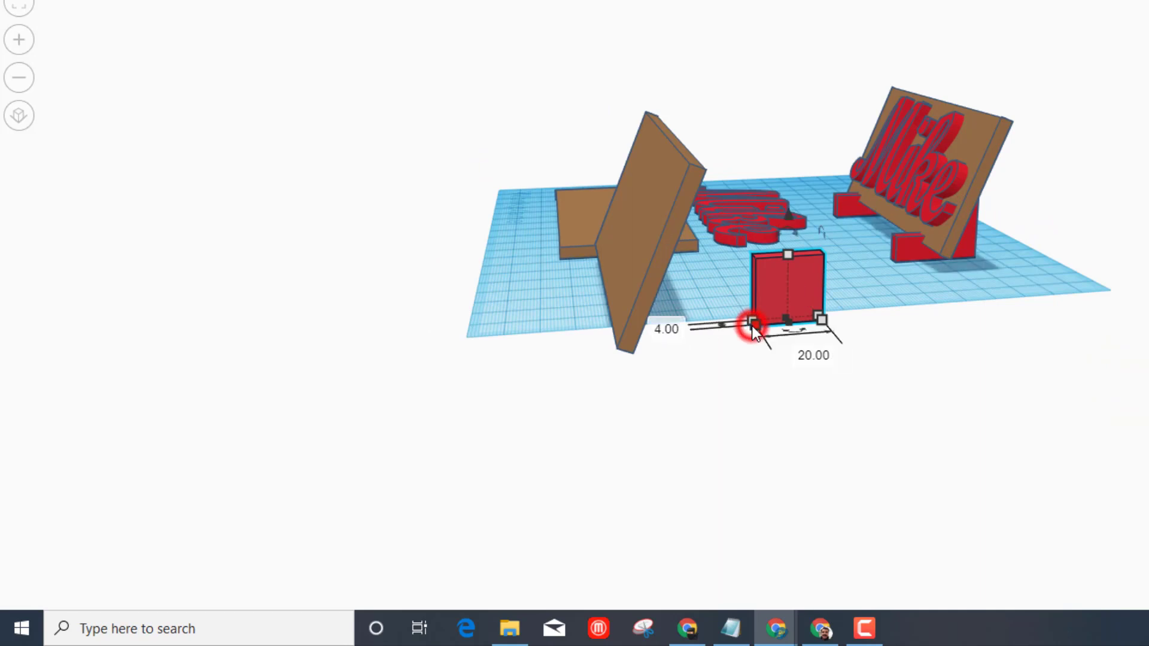
left_click(817, 354)
type("30")
key("Return")
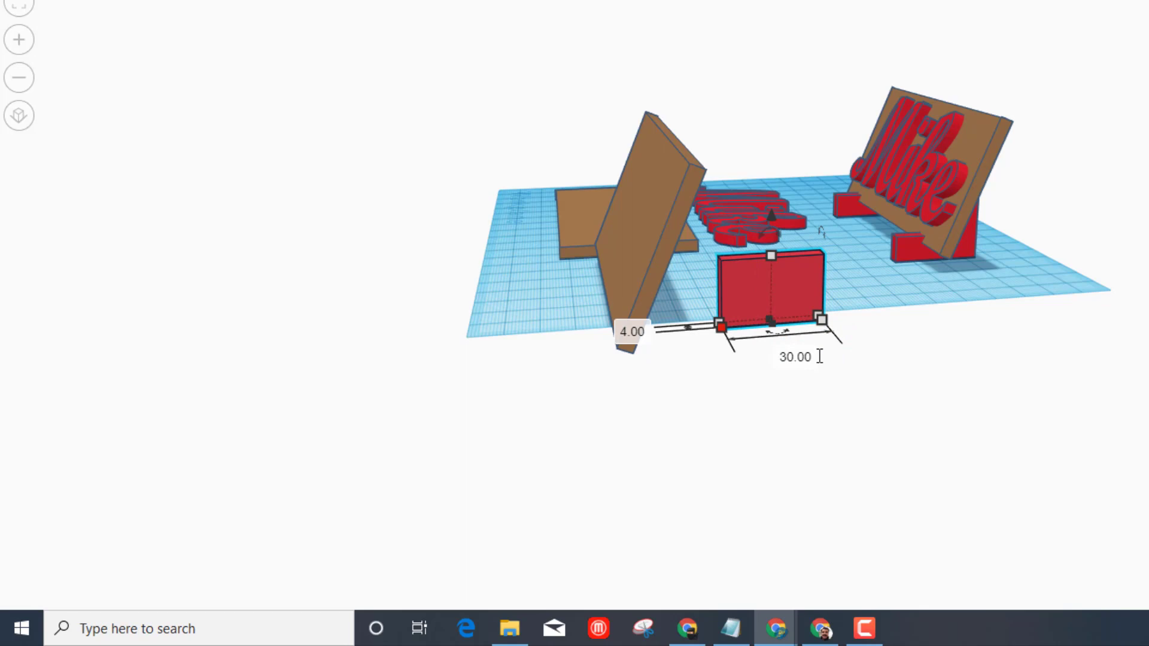
right_click_drag(820, 356, 820, 356)
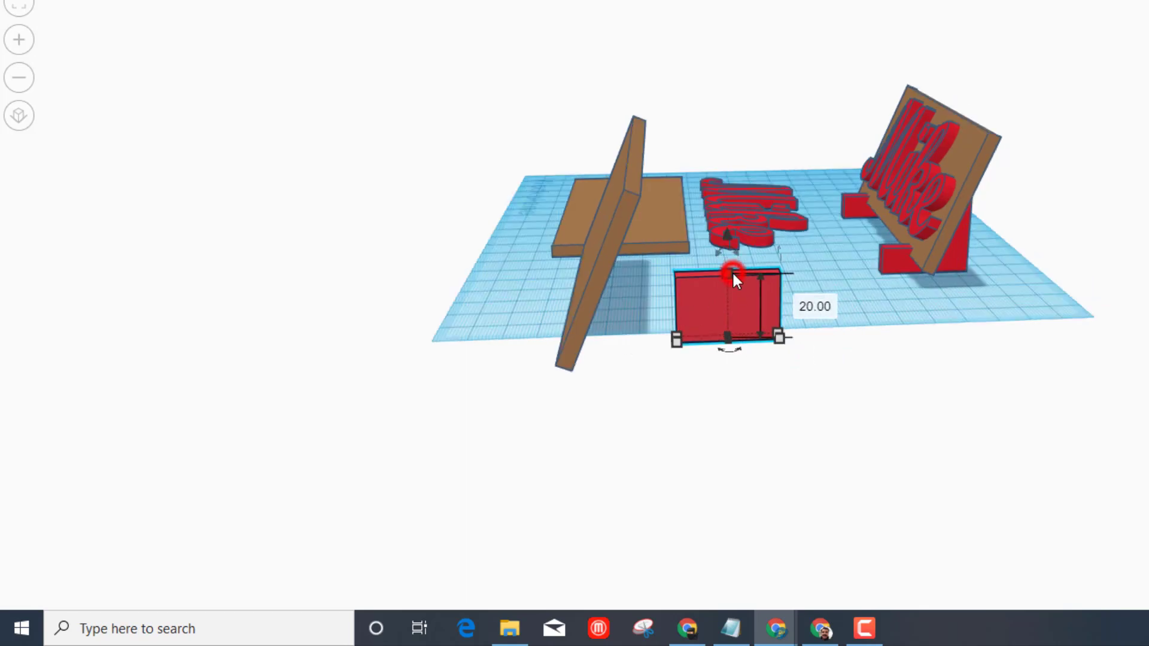
left_click(805, 306)
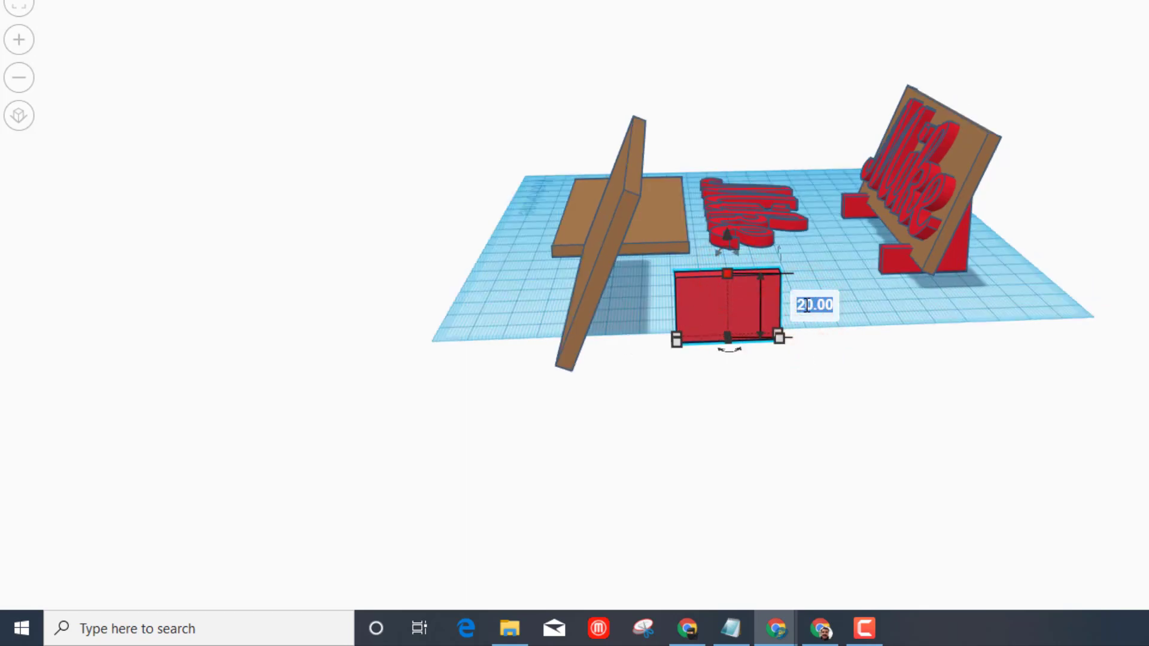
key("Return")
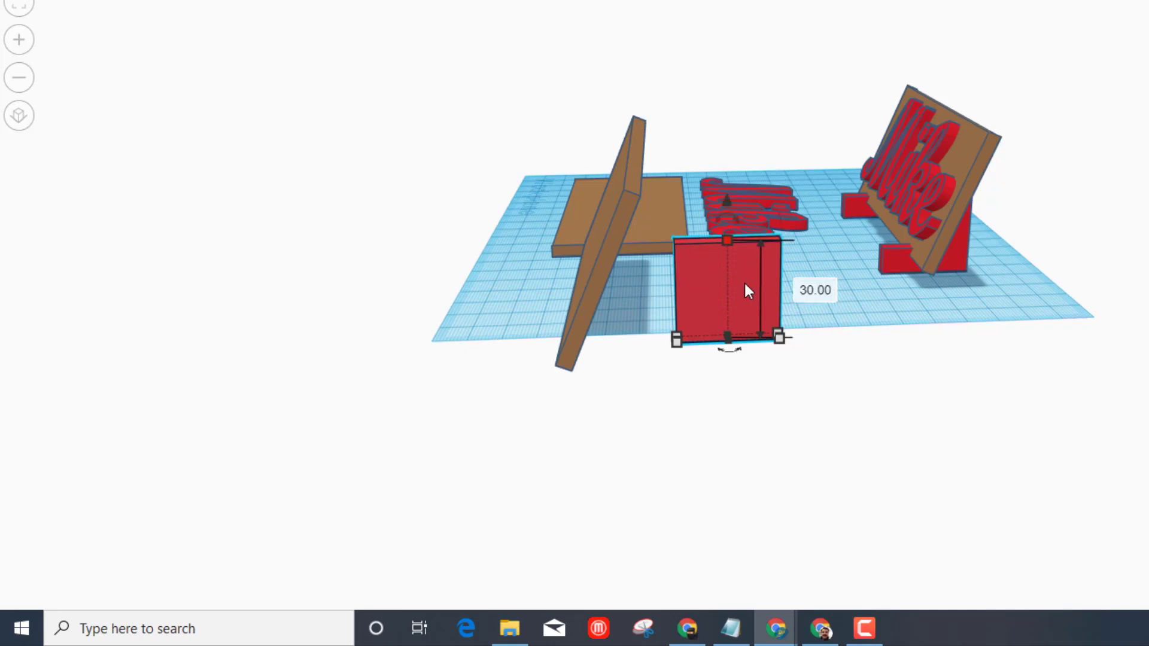
Step: Move the thin red box into the tilted plate and align it to the middle of the plate's length
left_click_drag(705, 310, 563, 291)
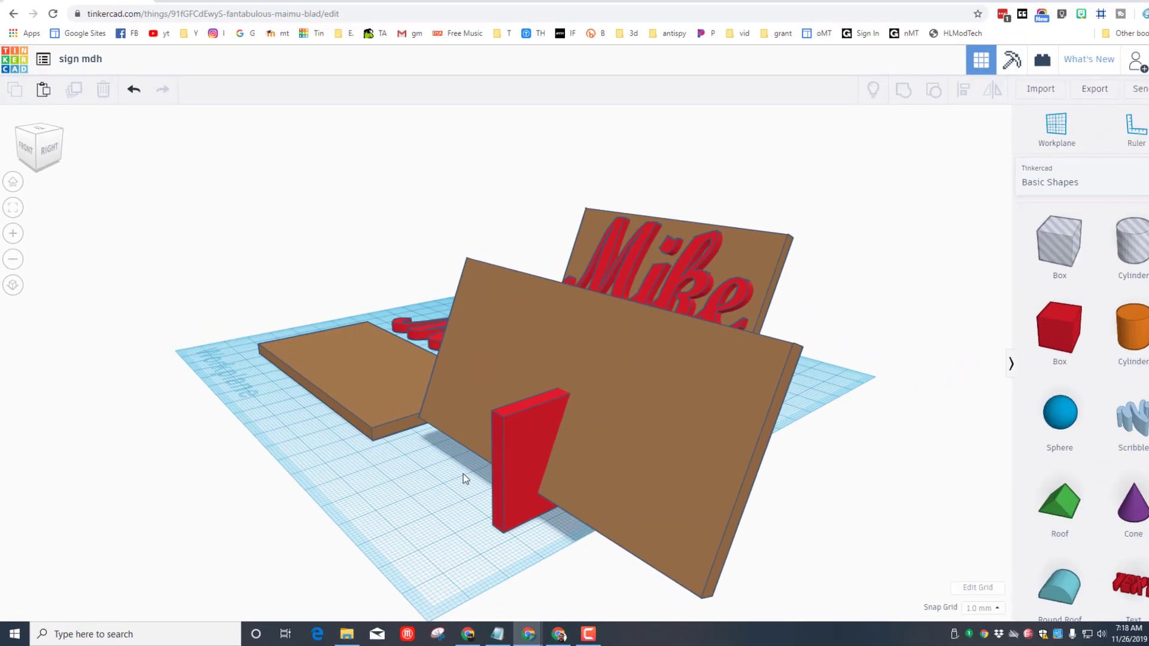
left_click_drag(453, 471, 602, 527)
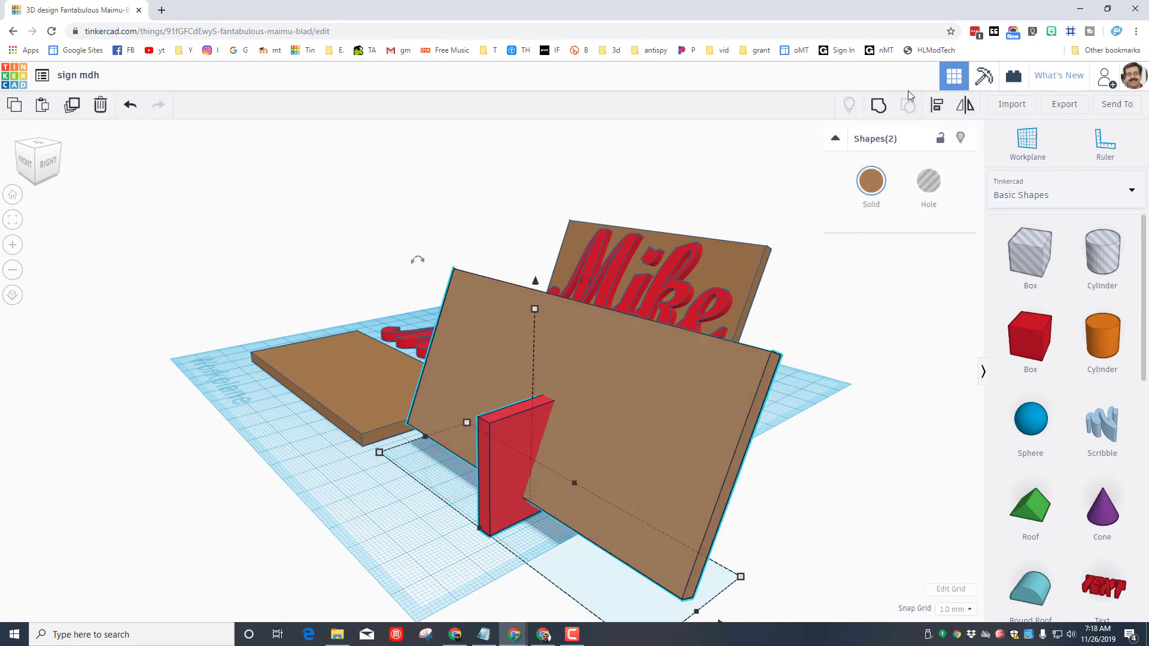
left_click(936, 107)
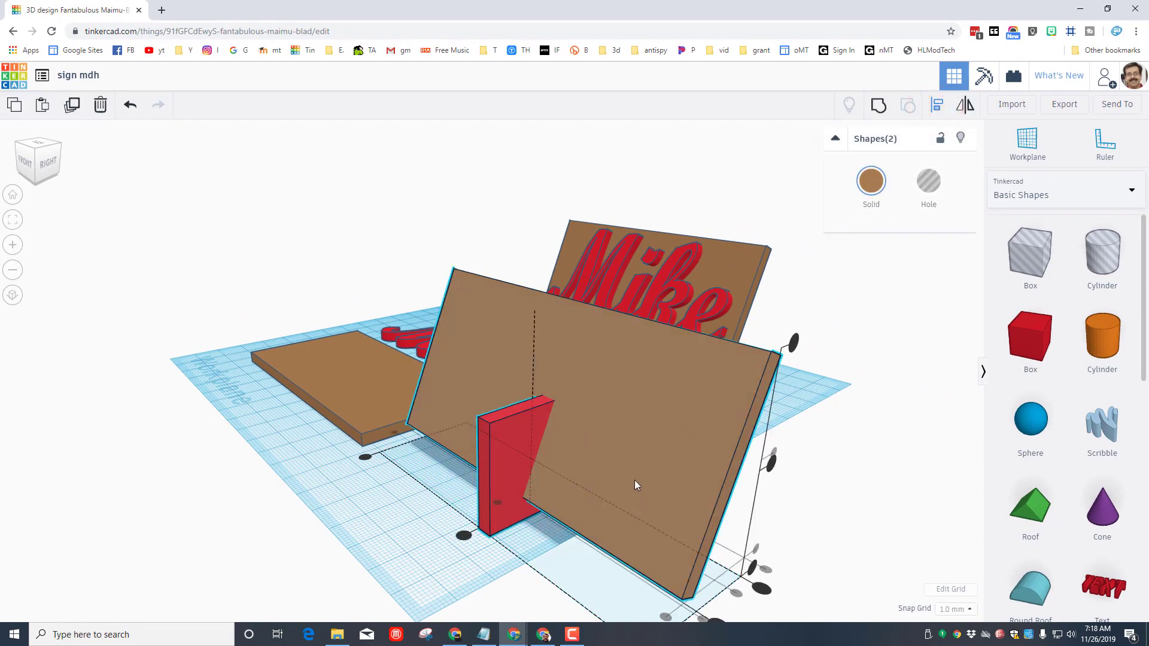
scroll(634, 481, "down", 3)
left_click(576, 507)
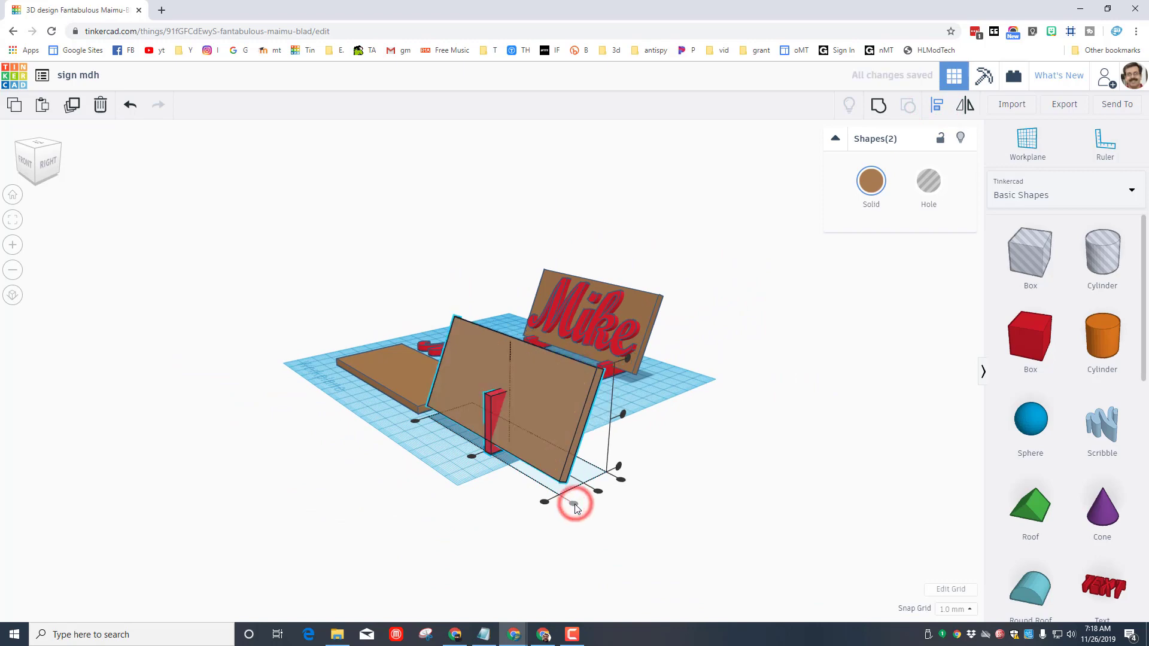
left_click(441, 477)
key("ctrl+z")
Step: Set the snap grid to 5.0 mm and nudge the red box two steps toward the tilted plate's lower edge
right_click_drag(441, 477, 342, 433)
scroll(342, 433, "up", 3)
left_click(342, 433)
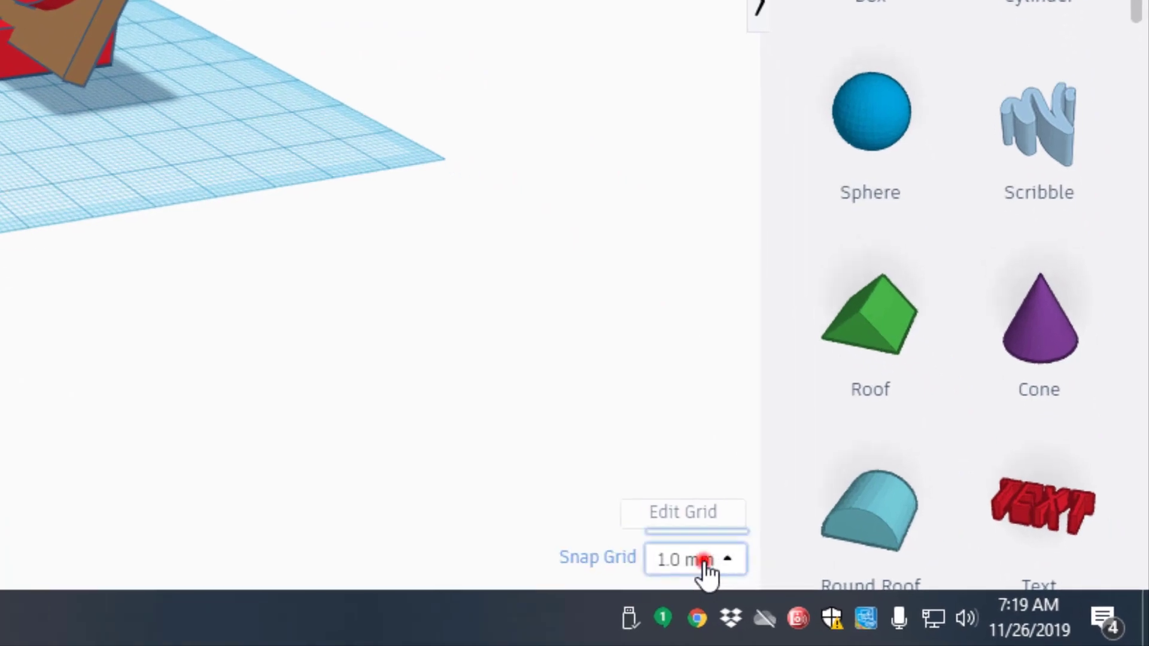
left_click(953, 609)
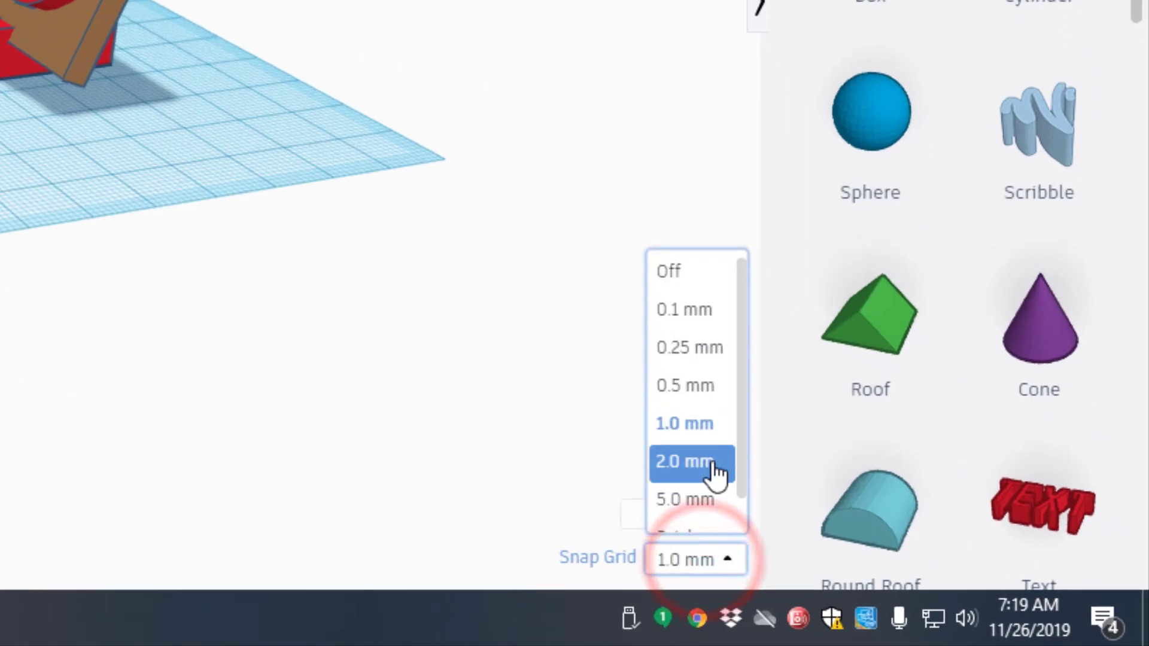
left_click(683, 499)
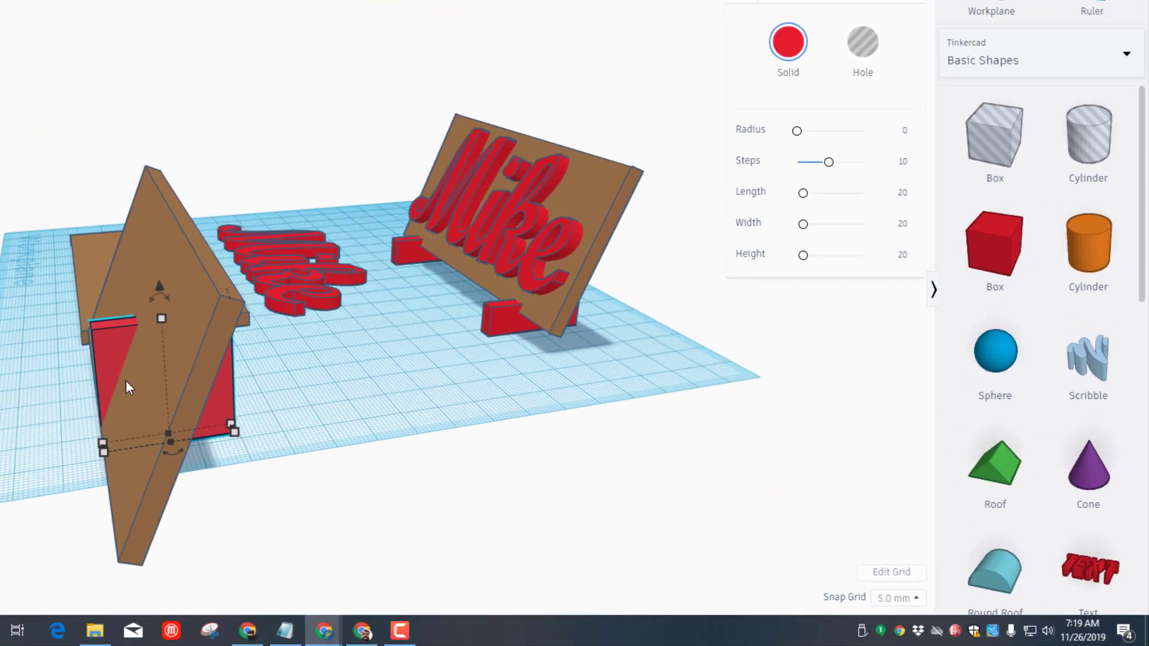
key("Left")
key("Left")
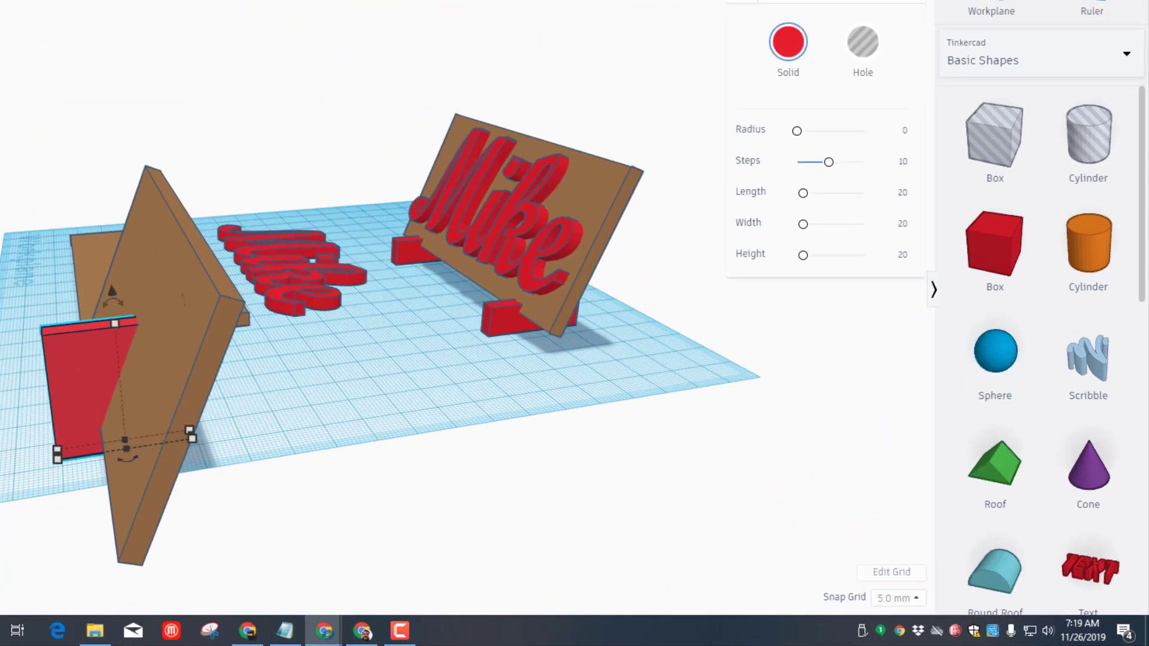
Step: Turn the tilted plate into a hole so it can cut a slot in the red box
right_click_drag(21, 464, 38, 444)
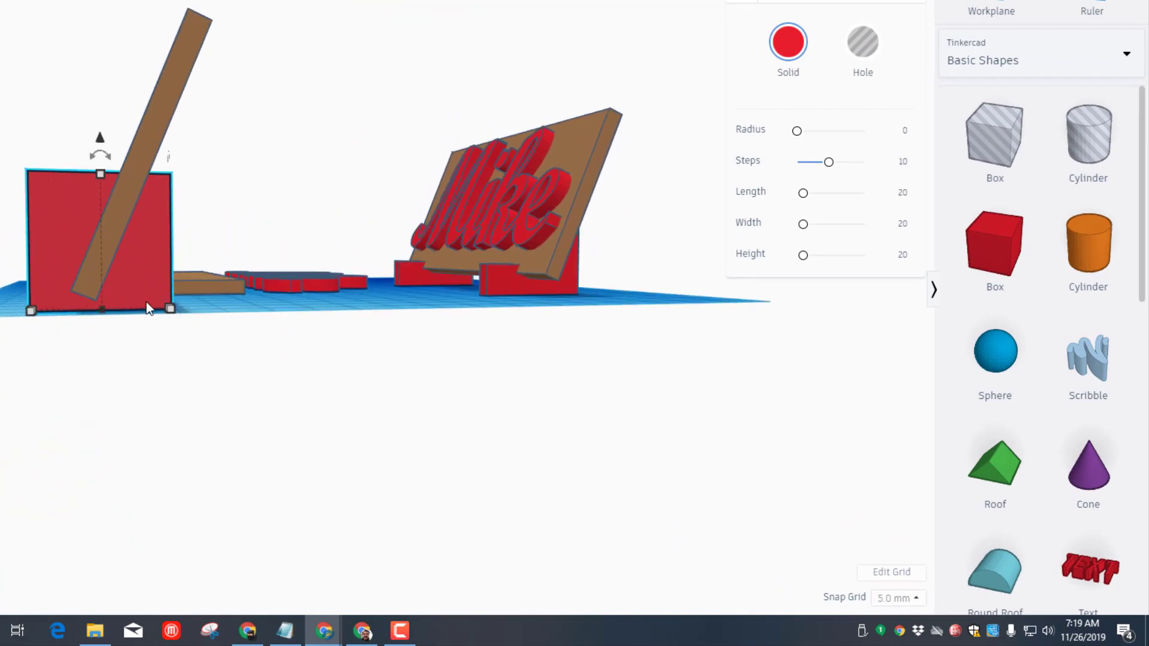
right_click_drag(106, 357, 102, 349)
left_click(490, 277)
left_click(862, 42)
Step: Add a box hole over the front part of the red support and raise it two steps above the workplane
right_click_drag(638, 412, 548, 408)
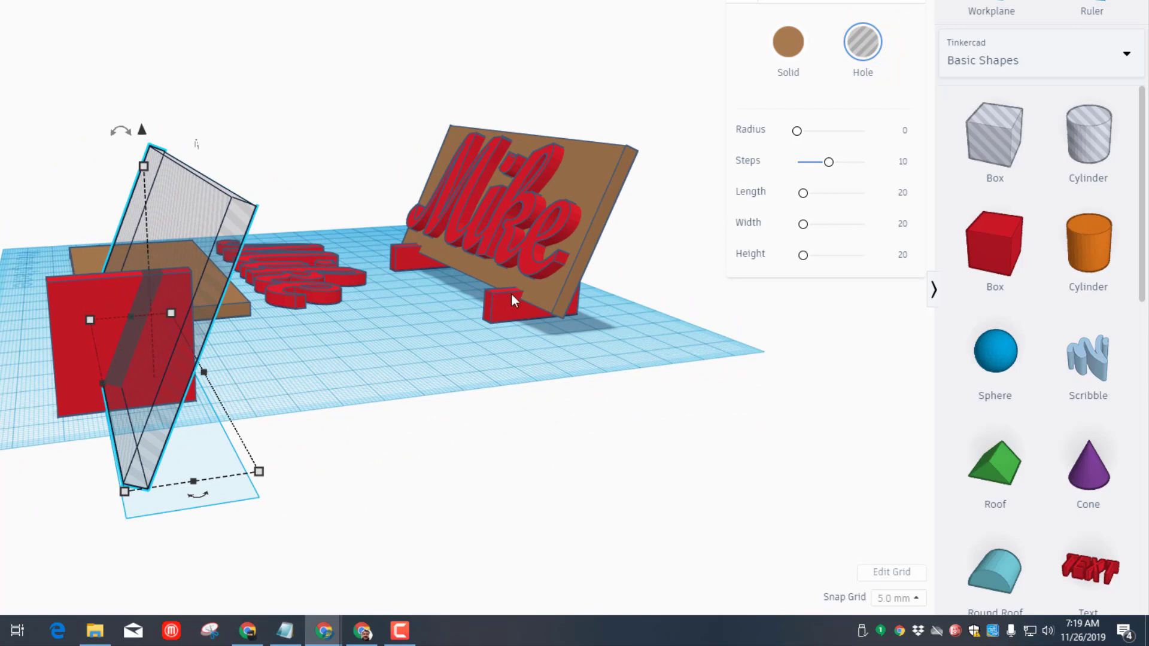
left_click(987, 155)
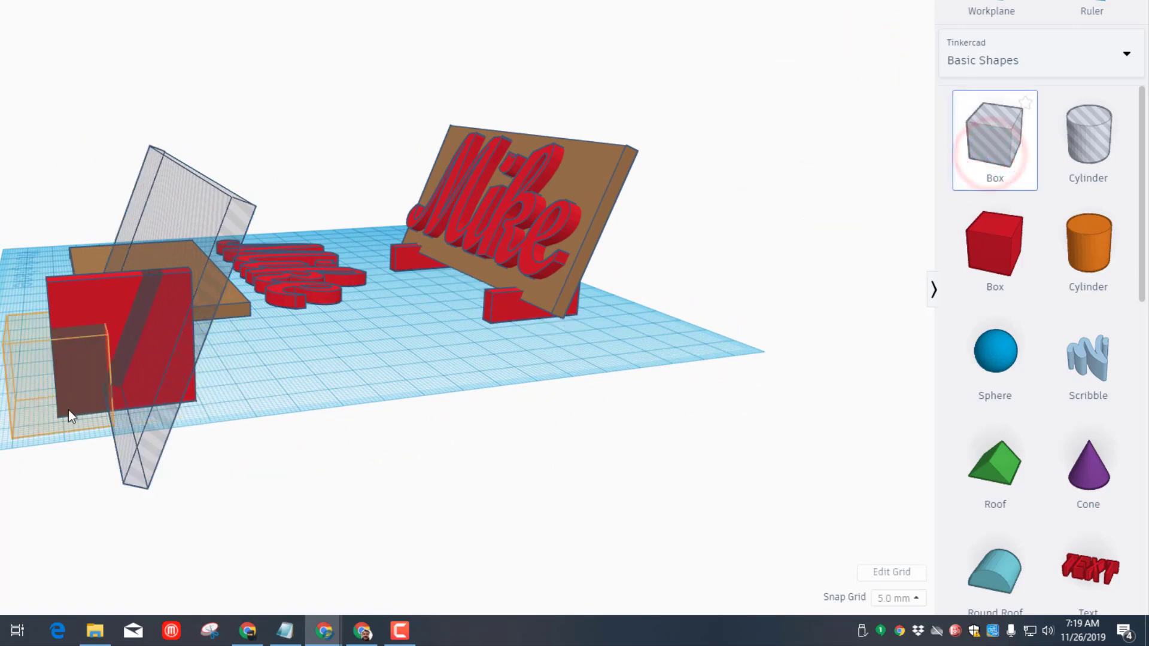
left_click(82, 409)
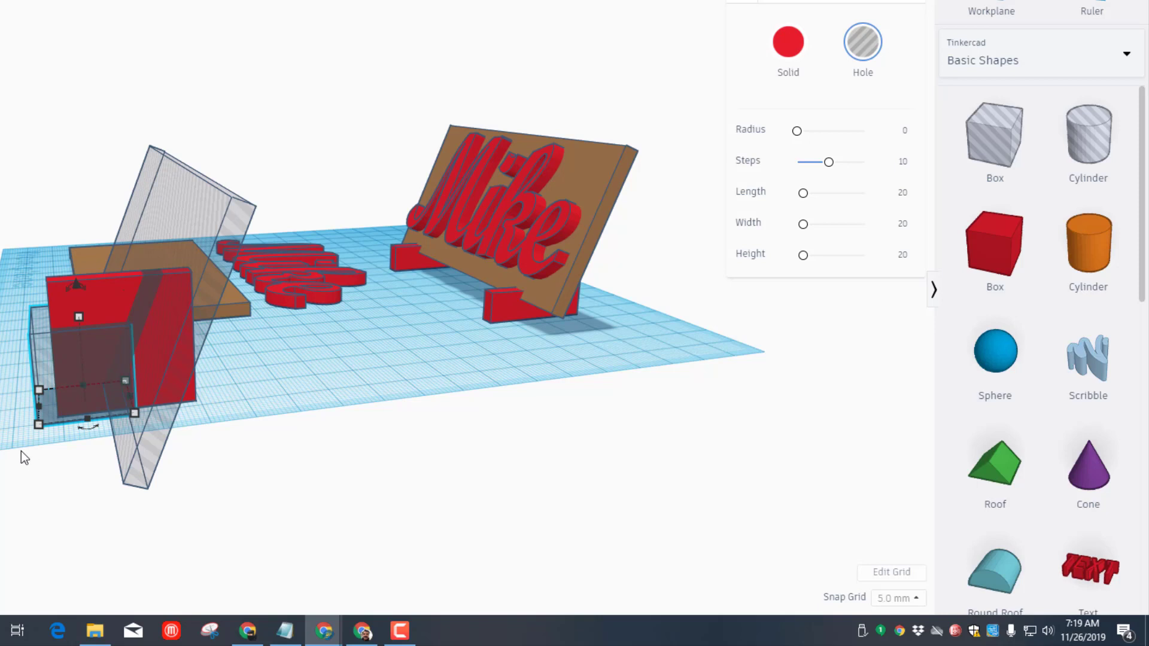
key("Up")
key("Up")
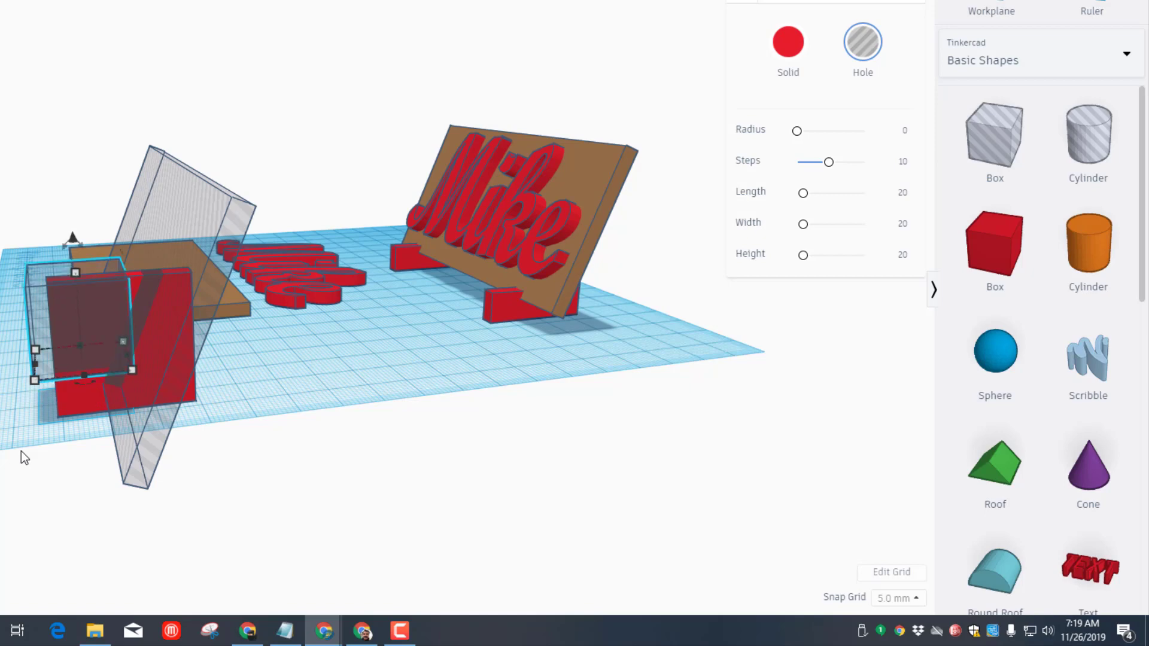
Step: Set a workplane on the tilted plate's face and place a box hole on it over the support's upper front corner
scroll(60, 465, "up", 5)
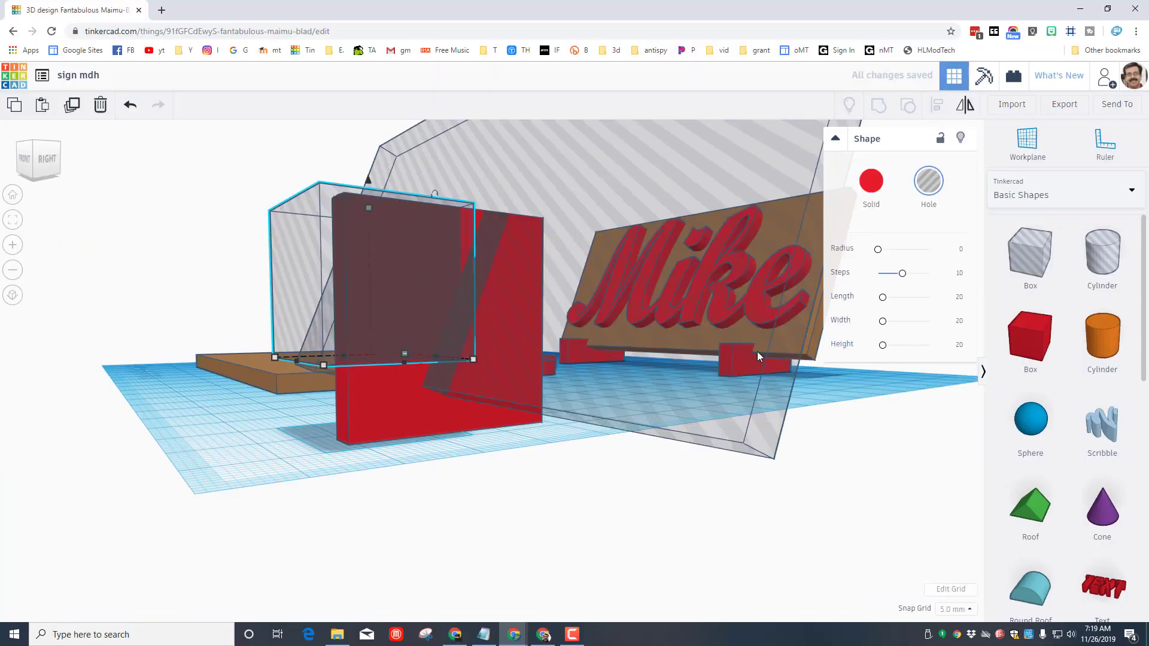
mouse_move(513, 451)
right_mouse_down()
mouse_move(461, 461)
mouse_move(480, 465)
mouse_move(429, 454)
mouse_move(496, 443)
right_mouse_up()
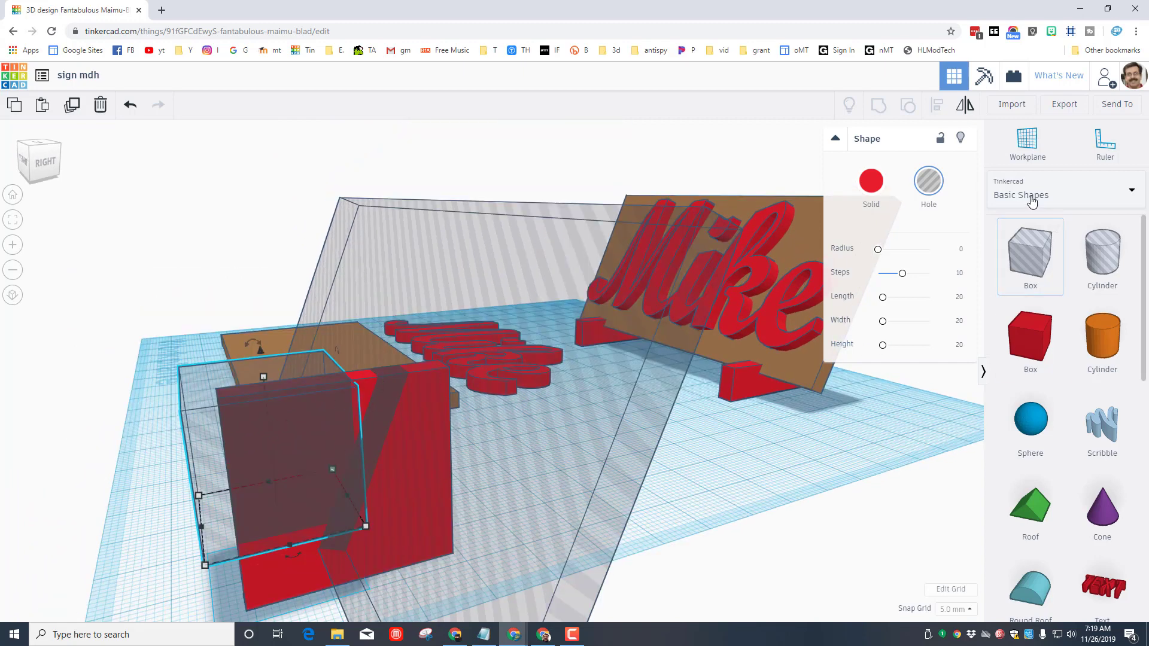
left_click(1027, 140)
left_click(435, 293)
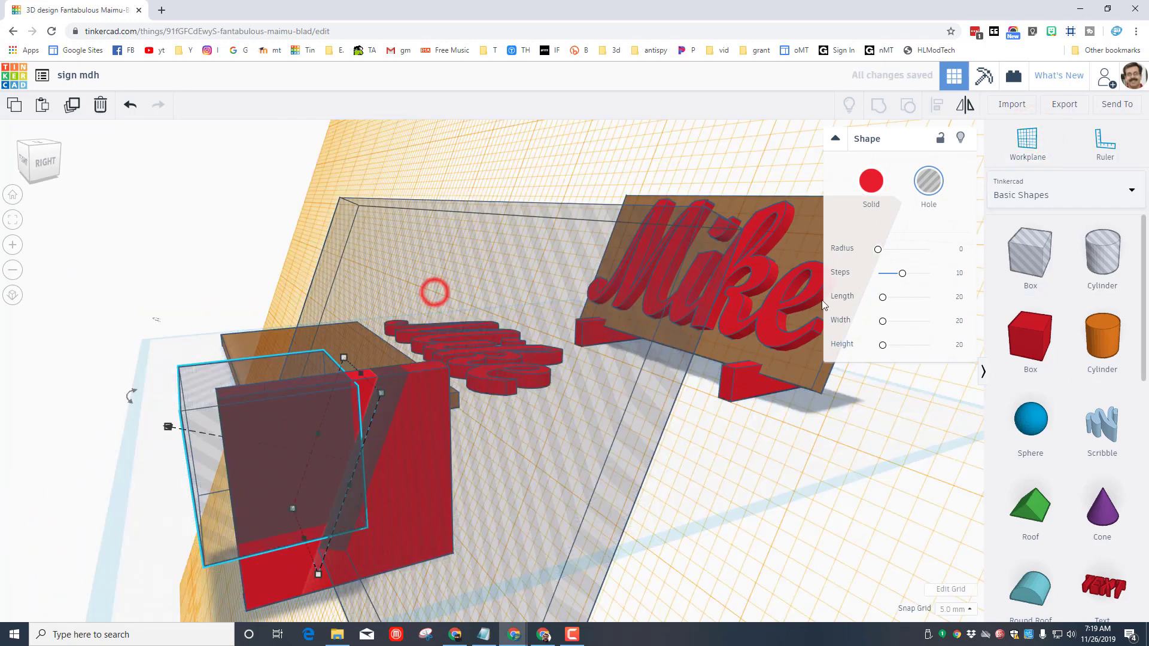
left_click(1025, 252)
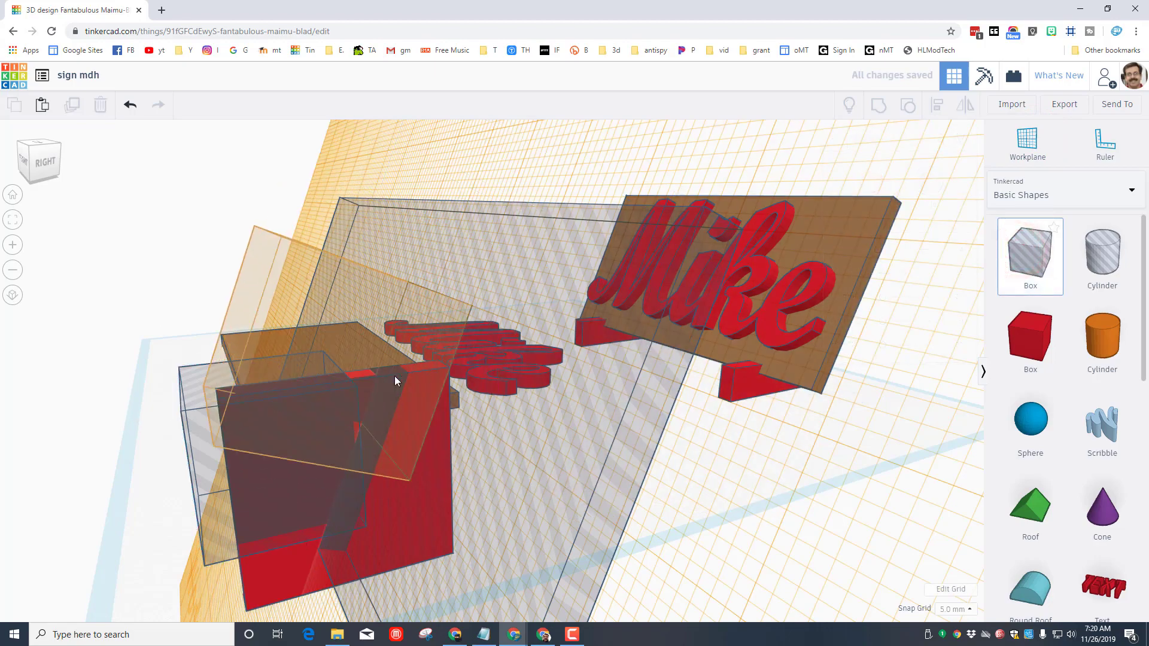
left_click(370, 409)
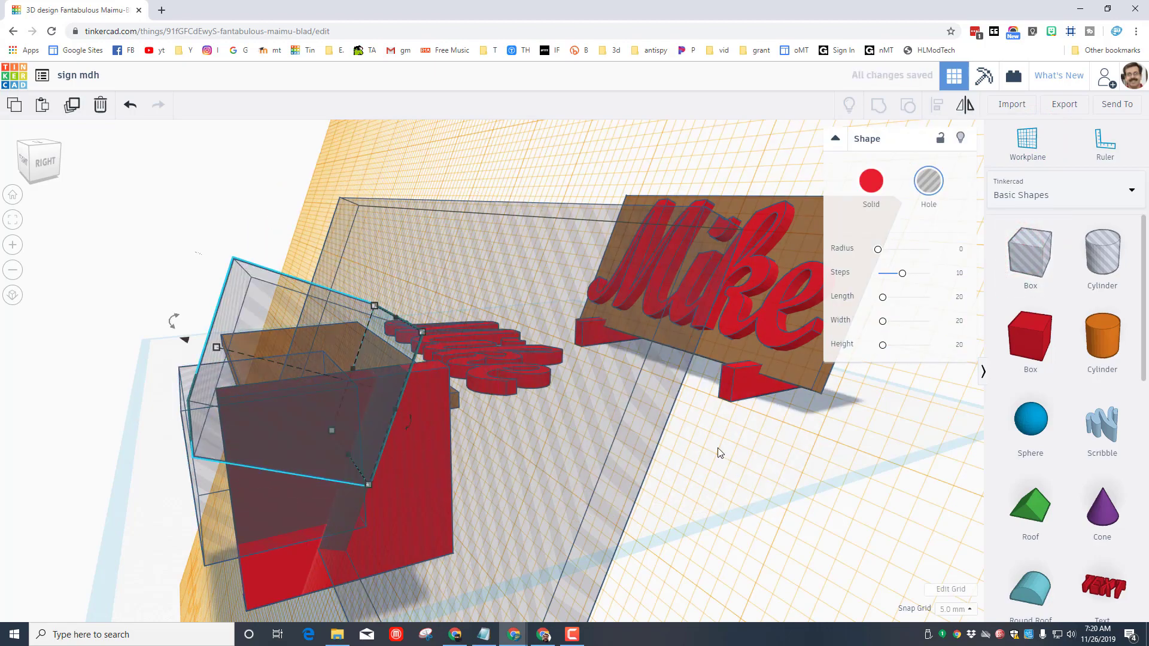
Step: Select the tilted plate hole, both box holes and the red support, and group them to cut the slot
scroll(444, 467, "down", 5)
right_click_drag(437, 468, 615, 508)
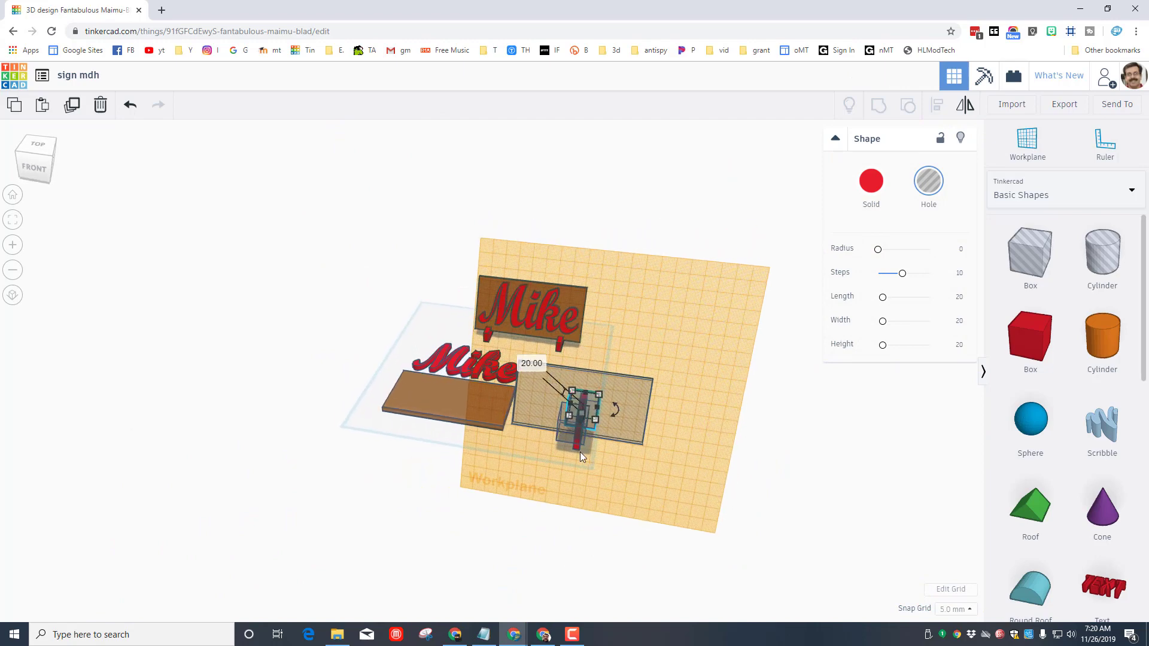
left_click_drag(645, 356, 556, 454)
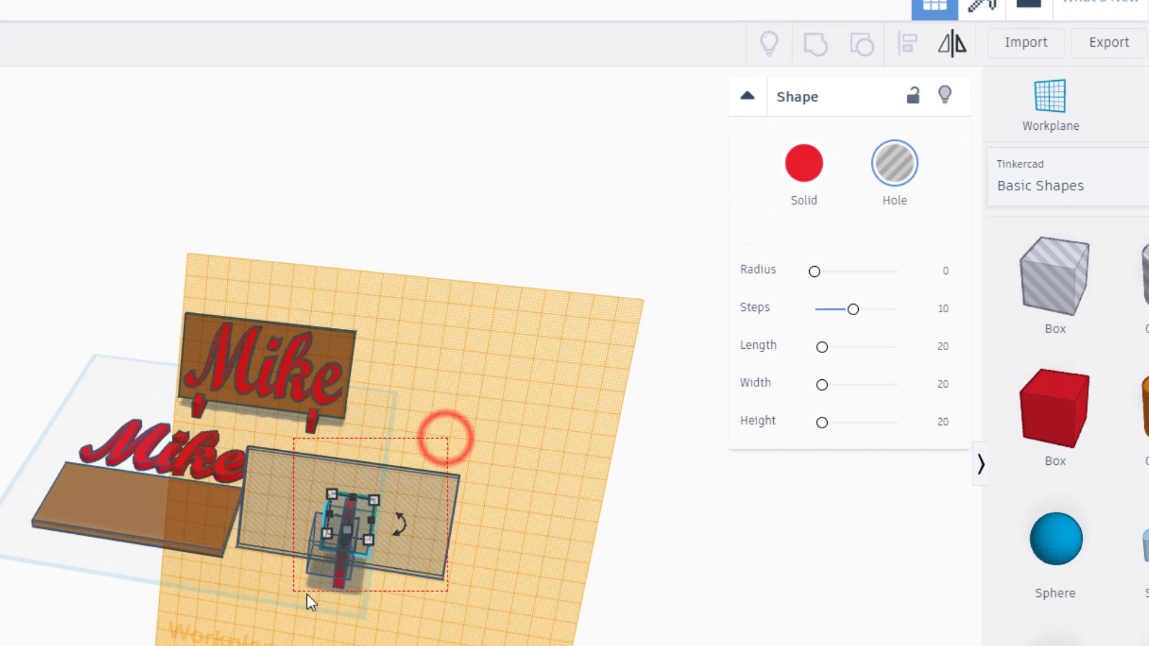
left_click_drag(307, 595, 317, 594)
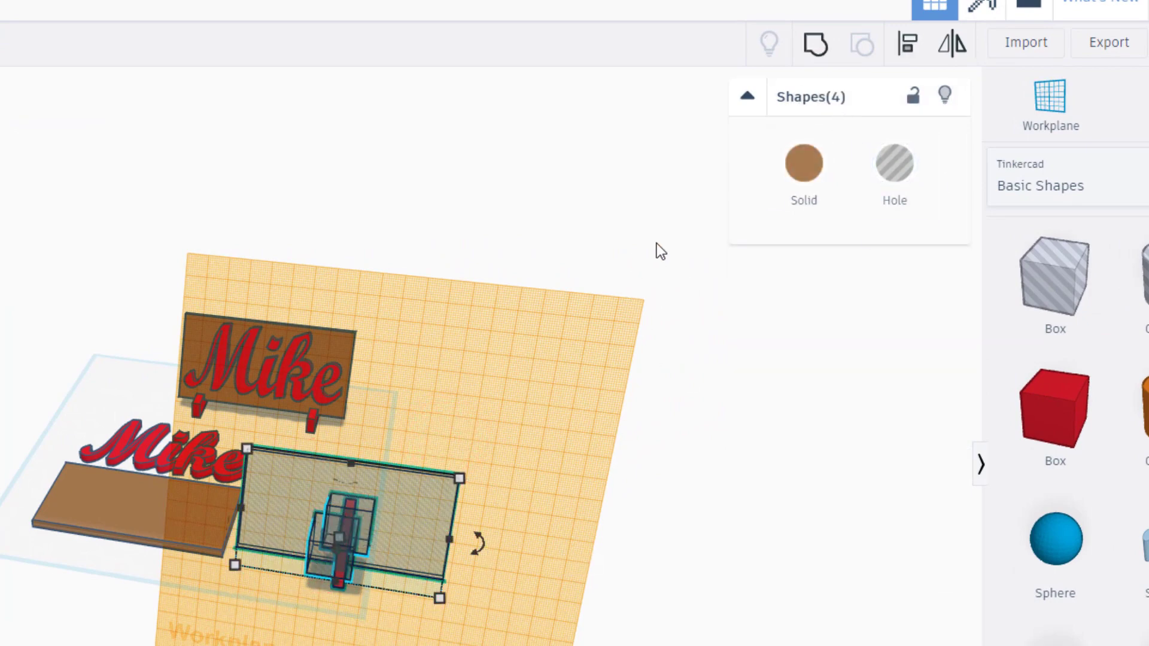
left_click(815, 44)
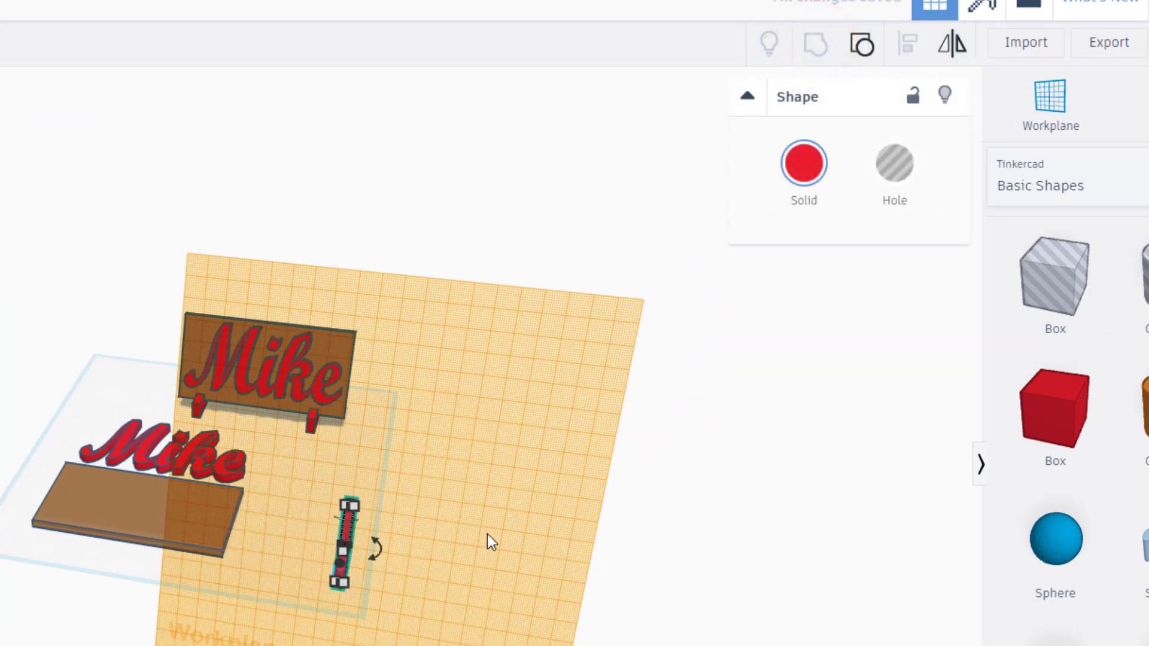
Step: Return the workplane from the tilted face to the original base grid
right_click_drag(487, 533, 161, 577)
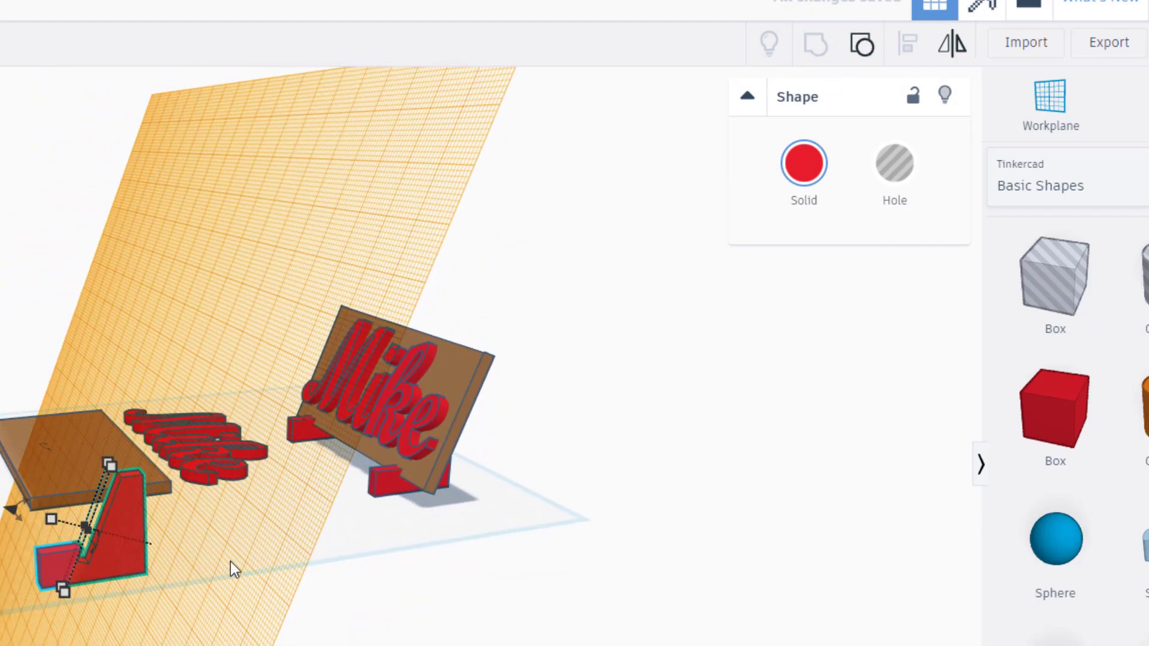
left_click(1050, 95)
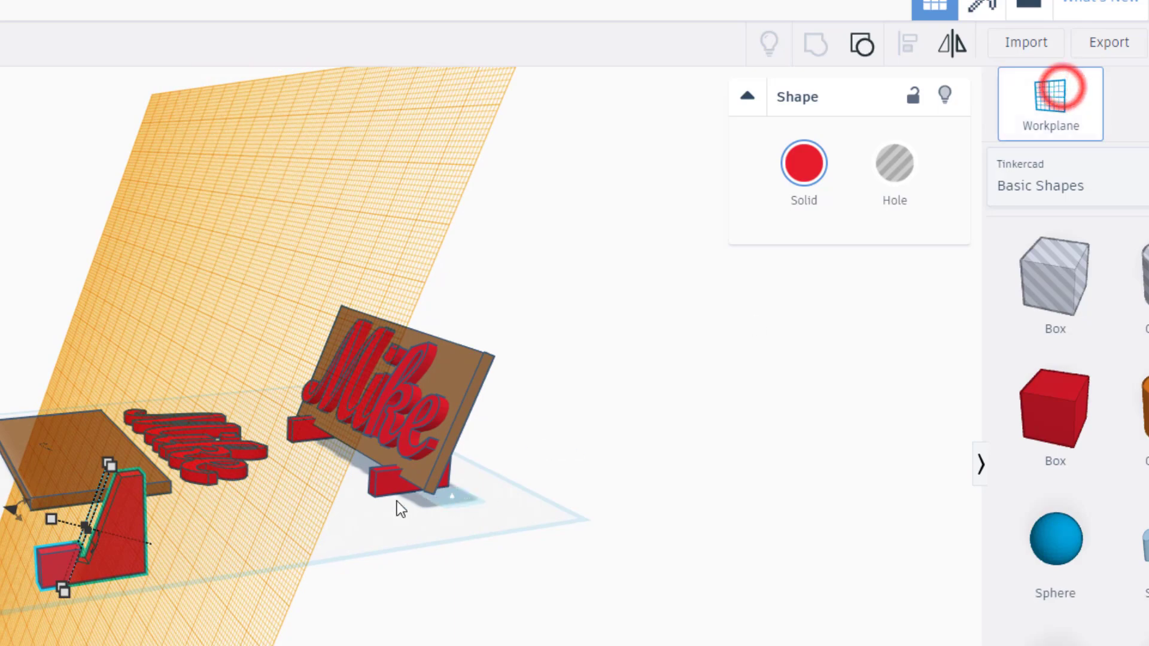
left_click(297, 547)
right_click_drag(280, 594, 490, 518)
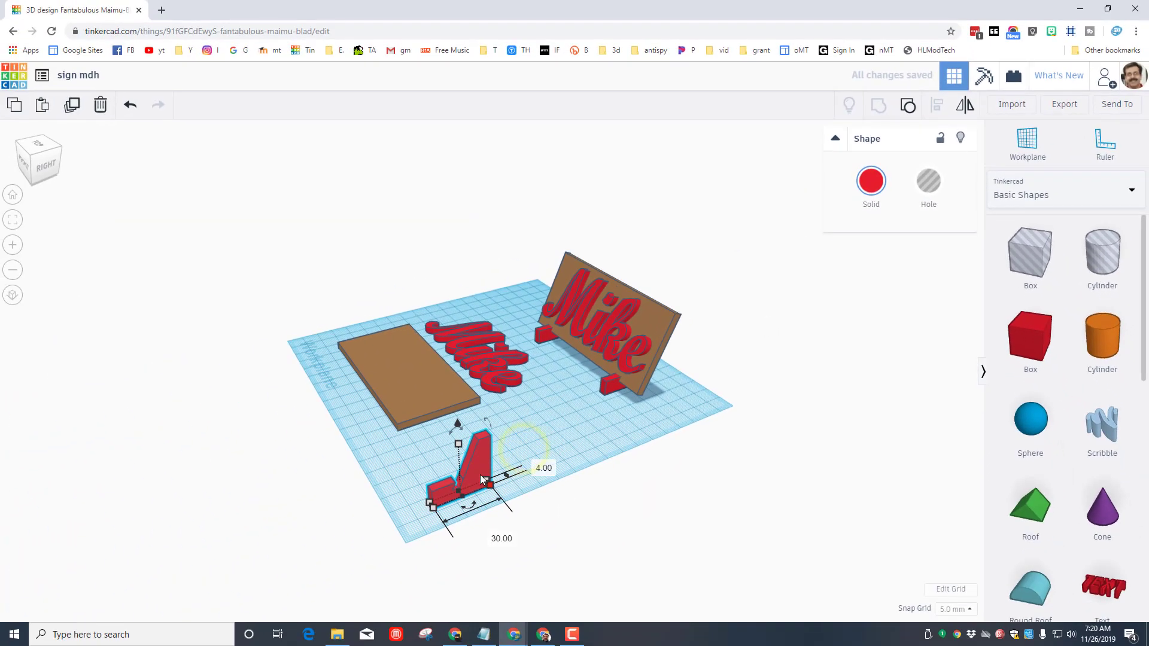
Step: Rotate the separate slotted red support onto its side so that it lies flat on the workplane
left_click(637, 371)
scroll(608, 421, "up", 2)
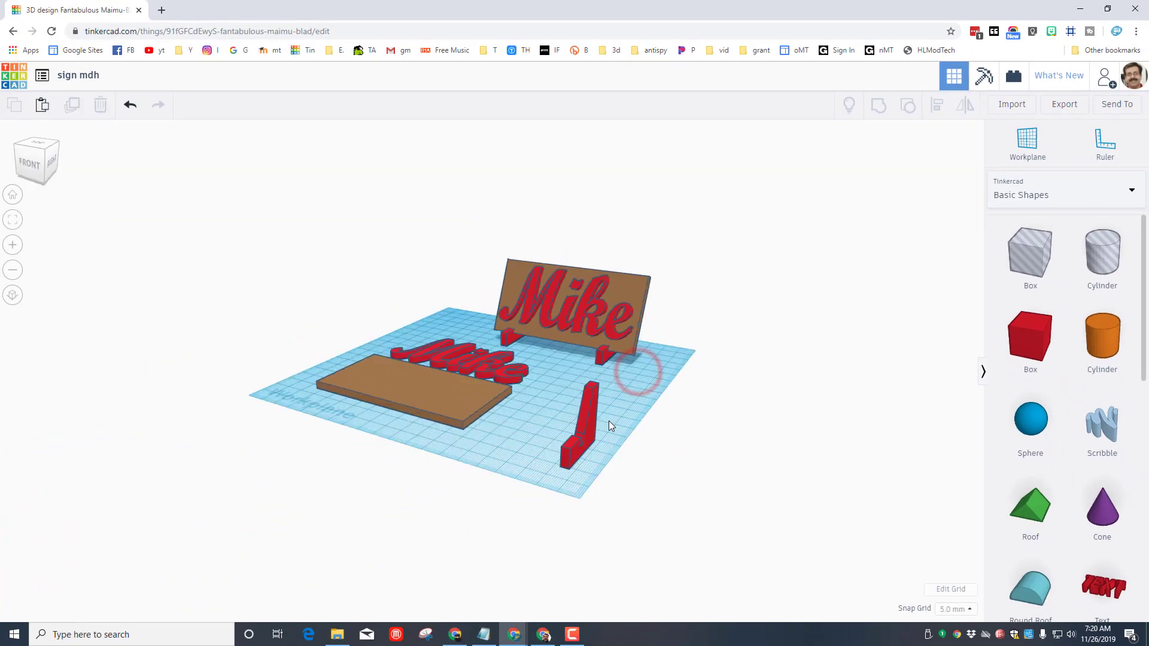
left_click(583, 421)
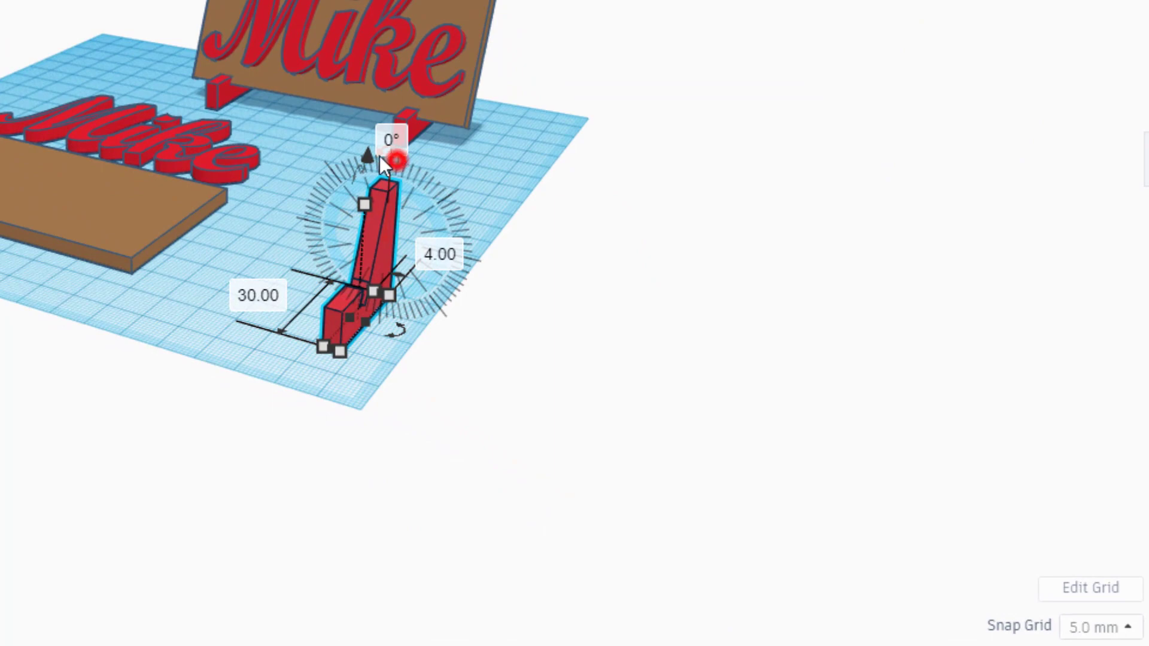
left_click_drag(380, 156, 336, 239)
right_click_drag(293, 305, 132, 317)
key("Down")
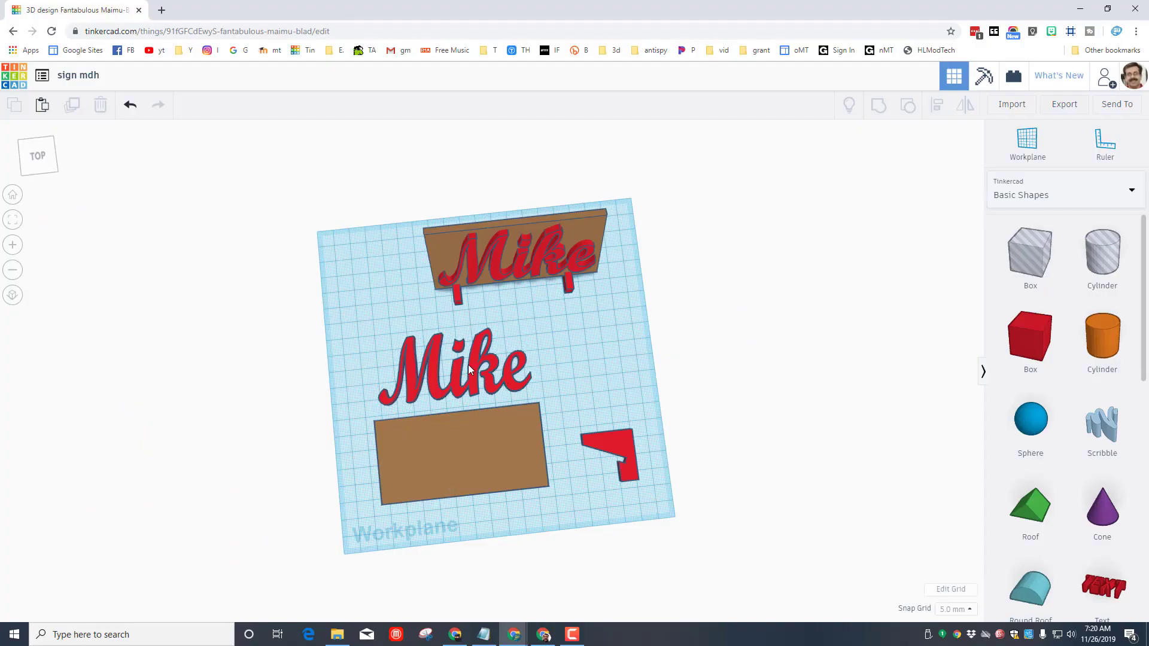
left_click(476, 365)
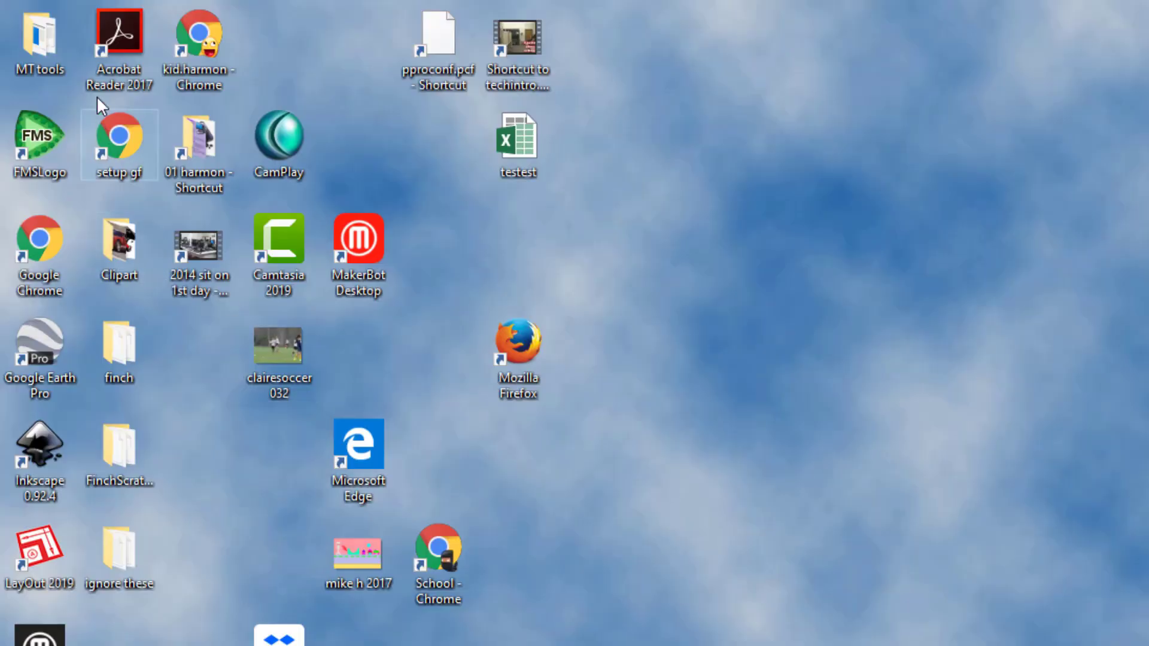
Step: Switch to the desktop, open the MT tools folder and pin its stl folder shortcut to Quick access
double_click(36, 44)
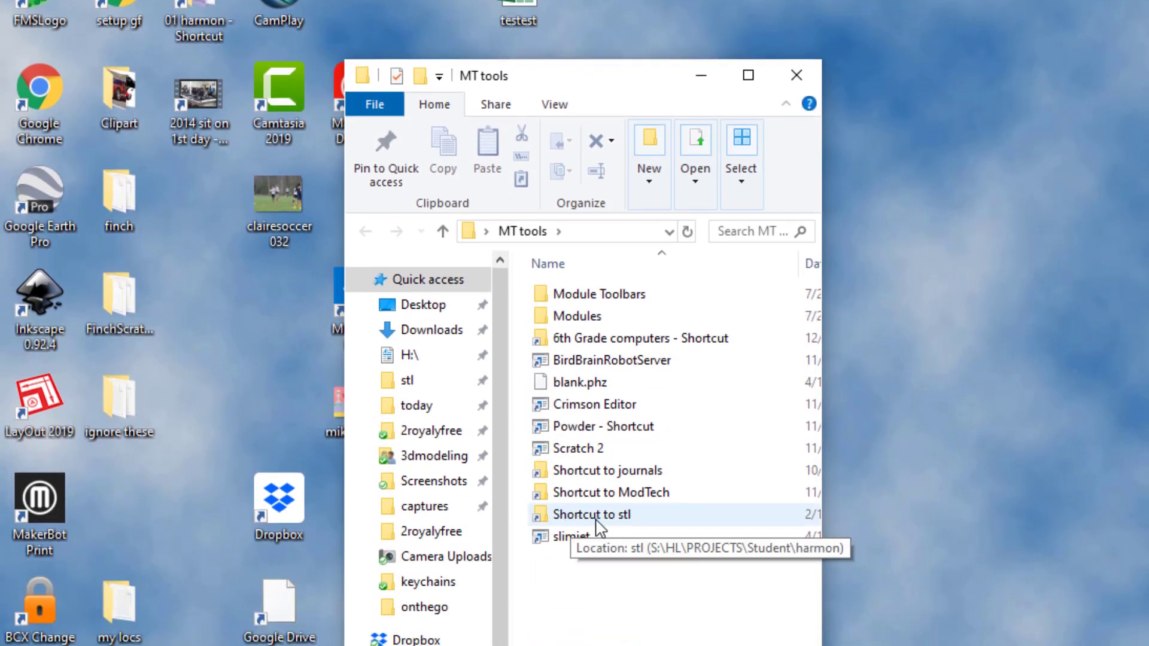
right_click(597, 527)
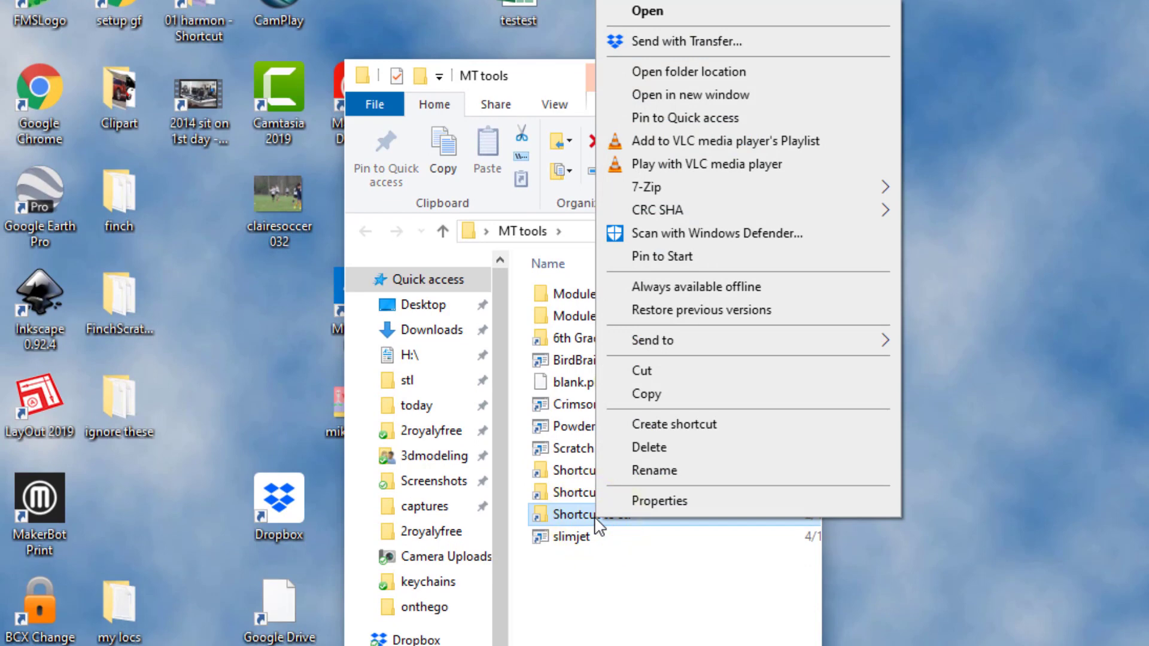
left_click(673, 117)
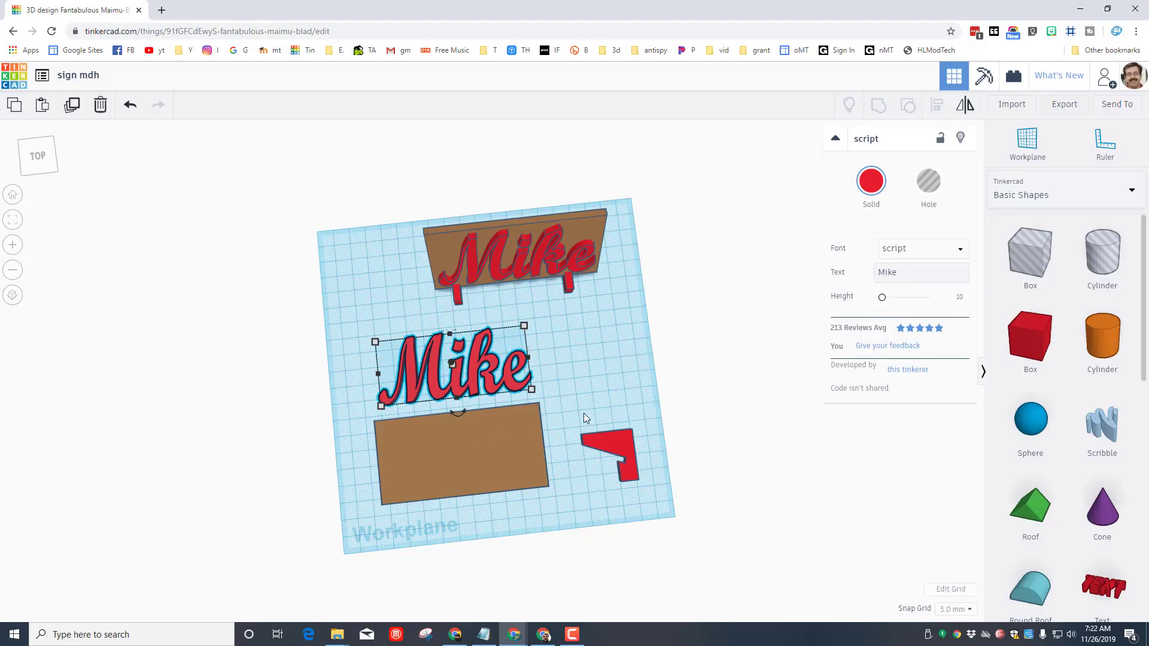
Step: Export only the flat red script lettering as an SVG, saved in the stl folder as "sign mdh words"
left_click(578, 364)
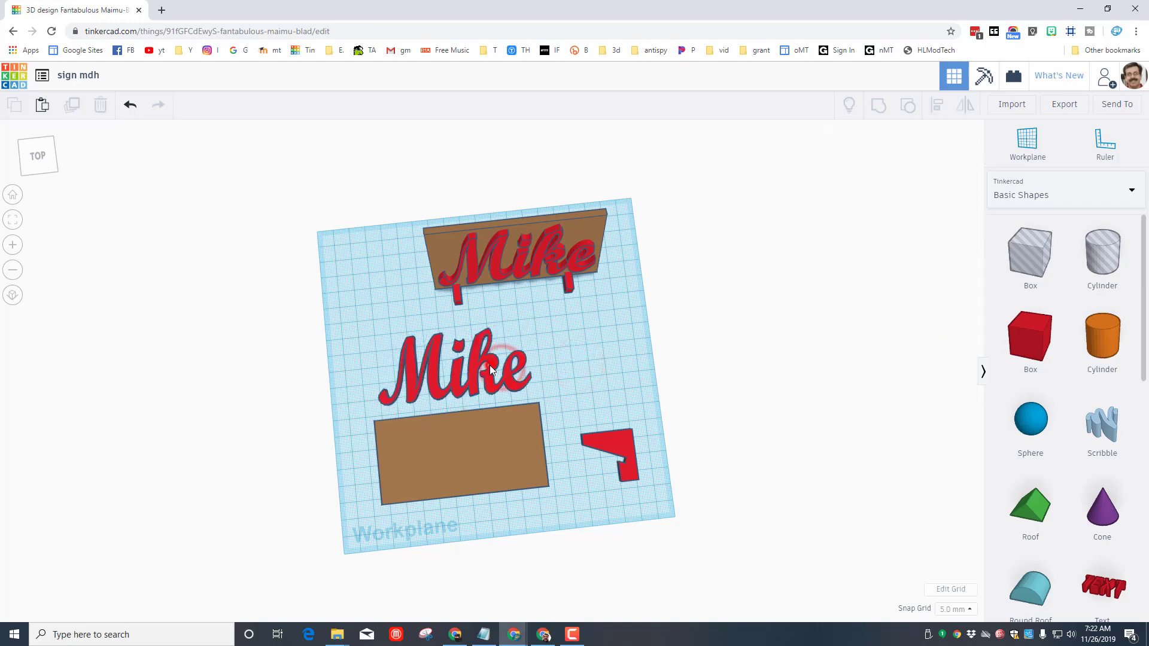
left_click(490, 363)
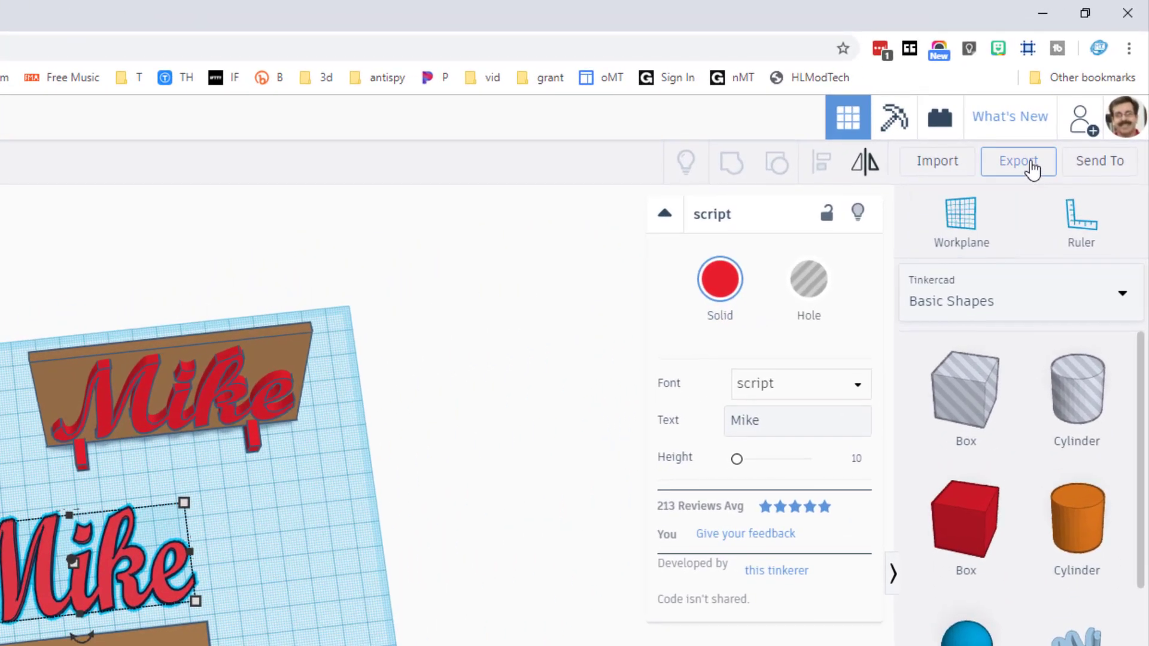
left_click(1030, 167)
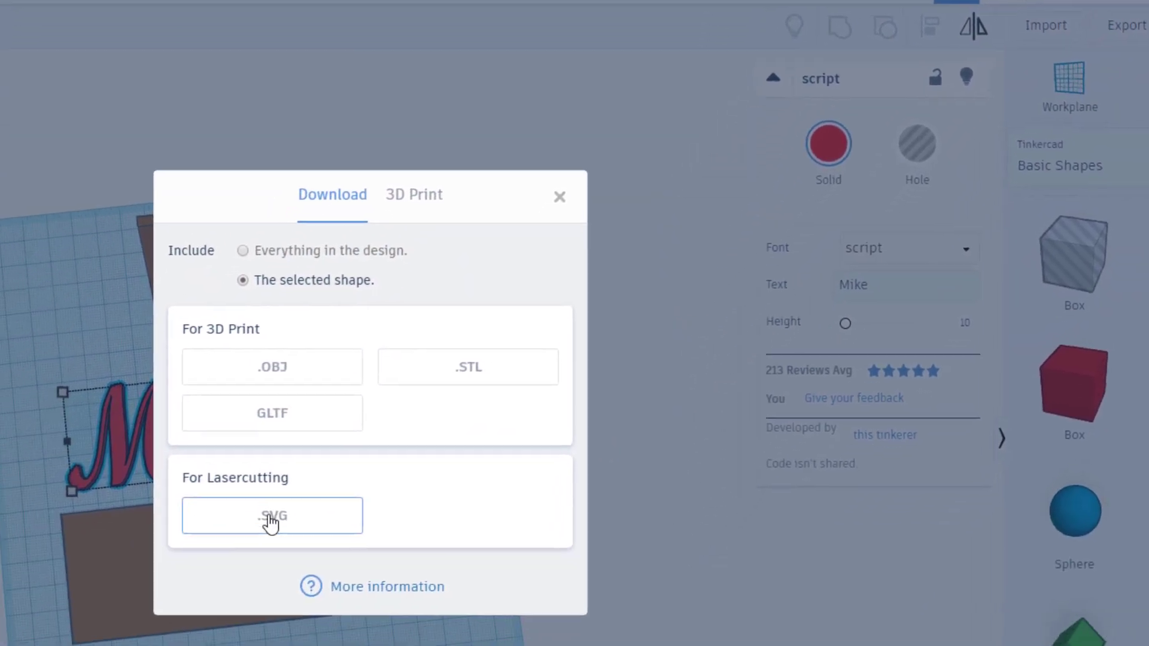
left_click(271, 521)
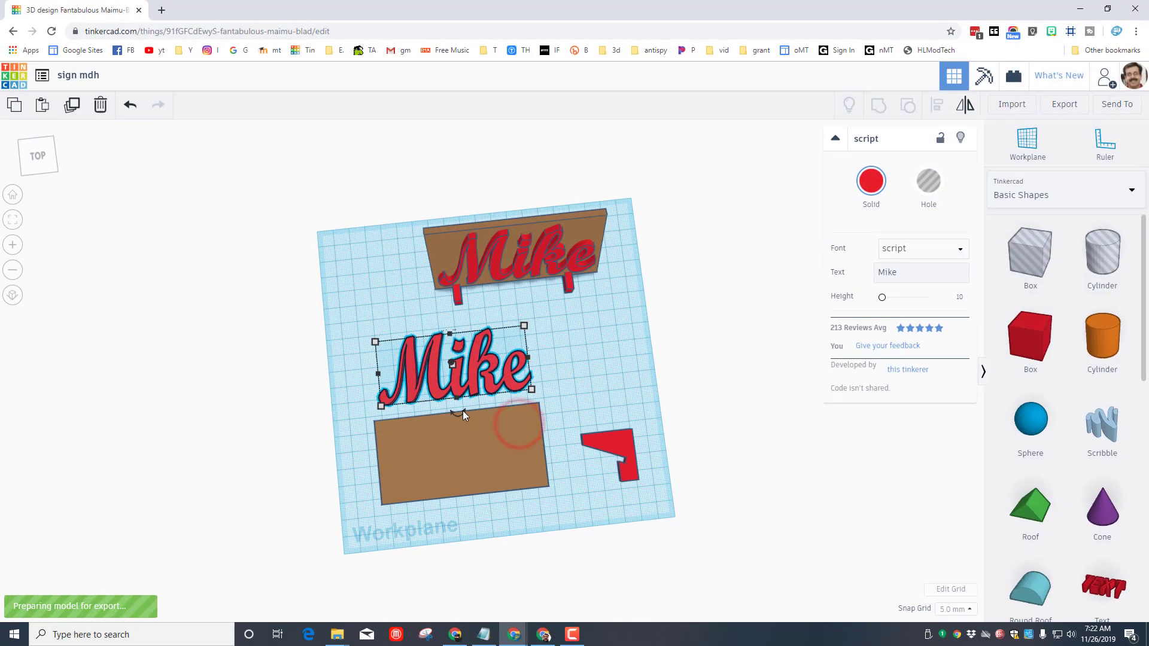
left_click(375, 342)
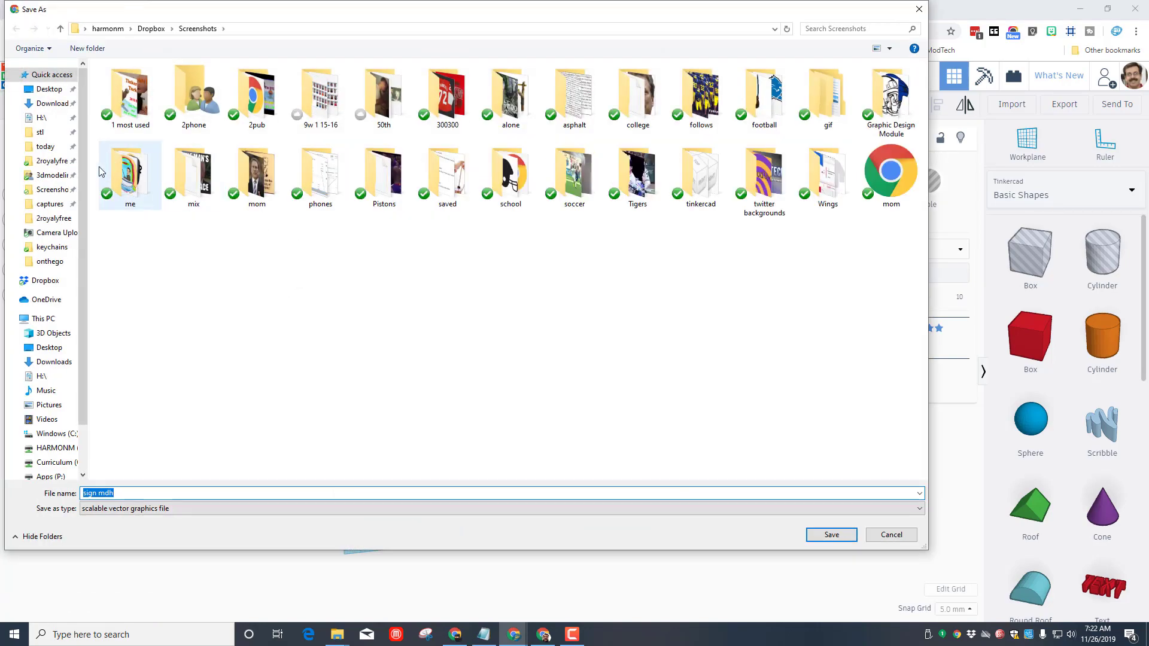
left_click(39, 133)
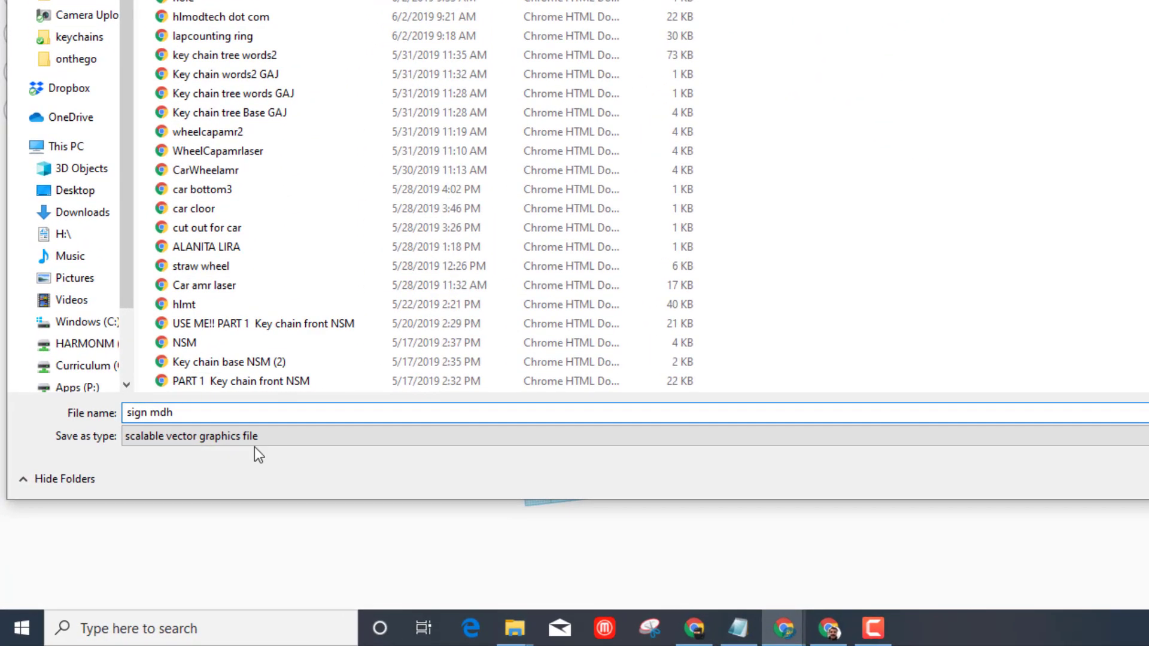
type("words")
key("Return")
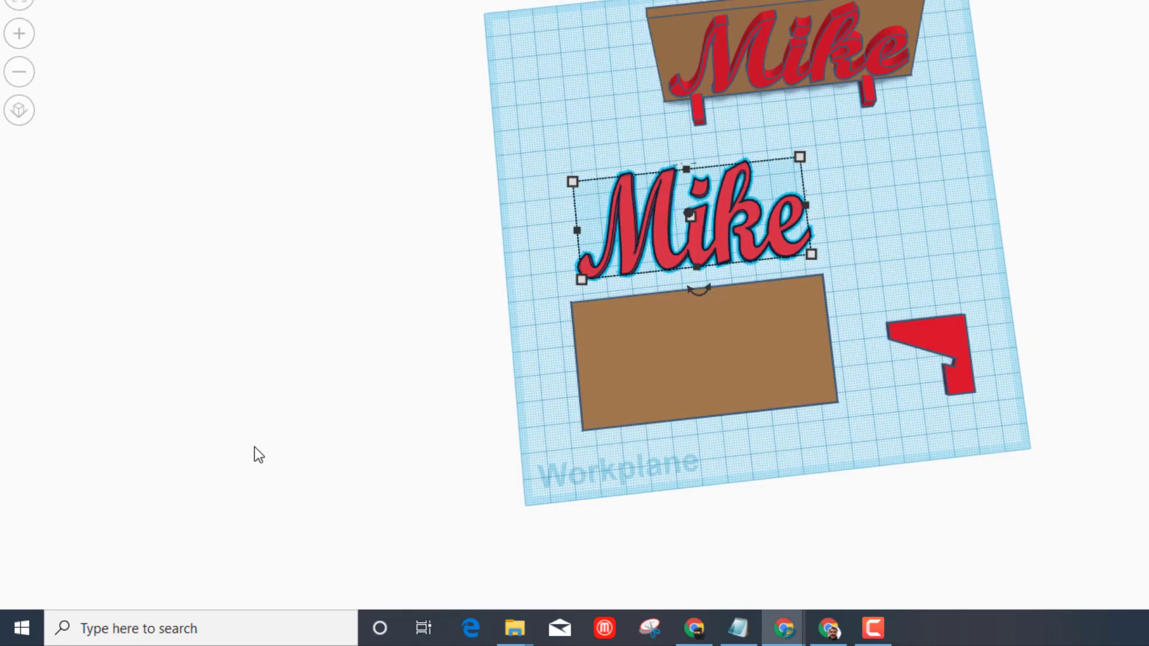
Step: Export only the flat brown plate as an SVG, saved in the stl folder as "sign mdh back"
left_click(730, 367)
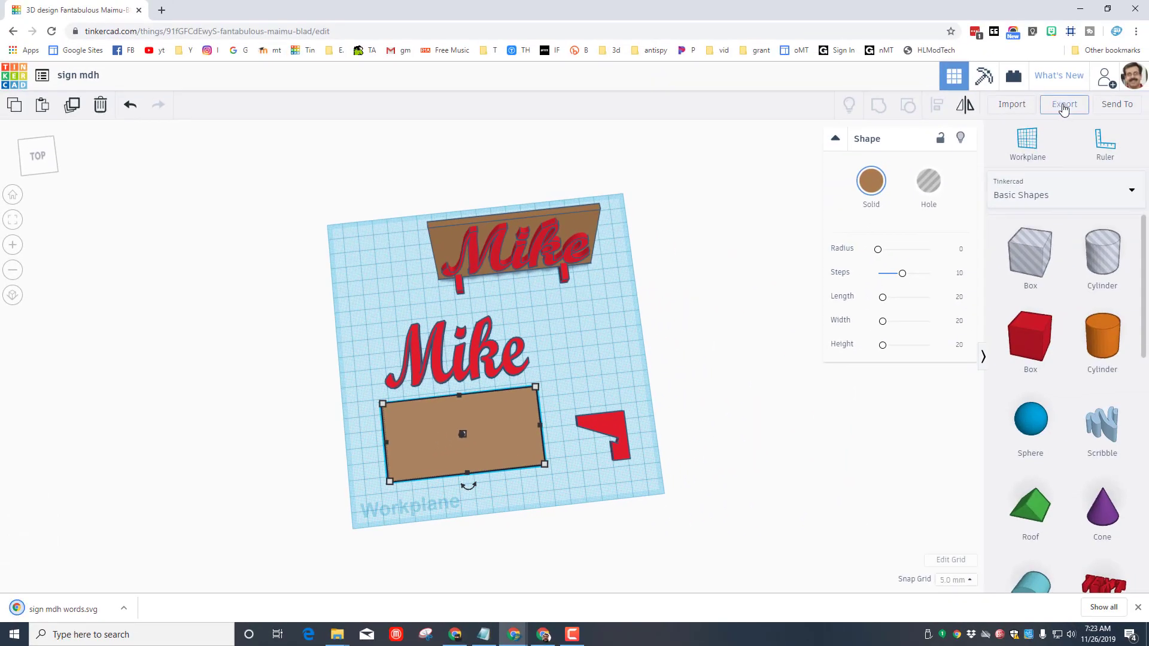
left_click(1063, 105)
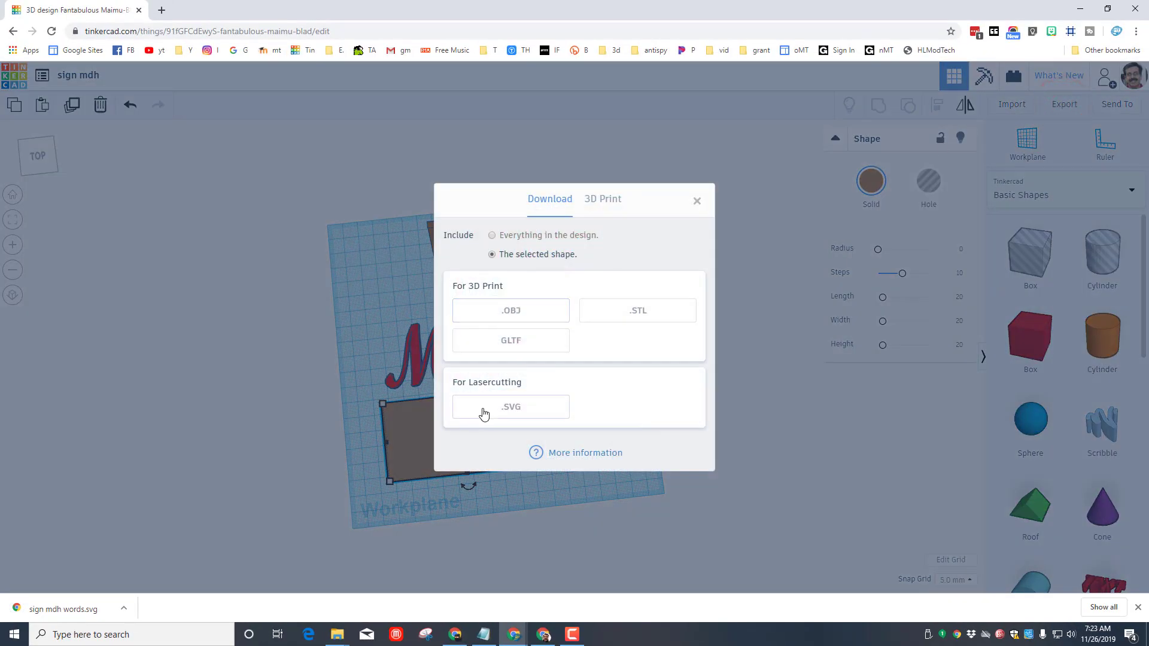
left_click(510, 407)
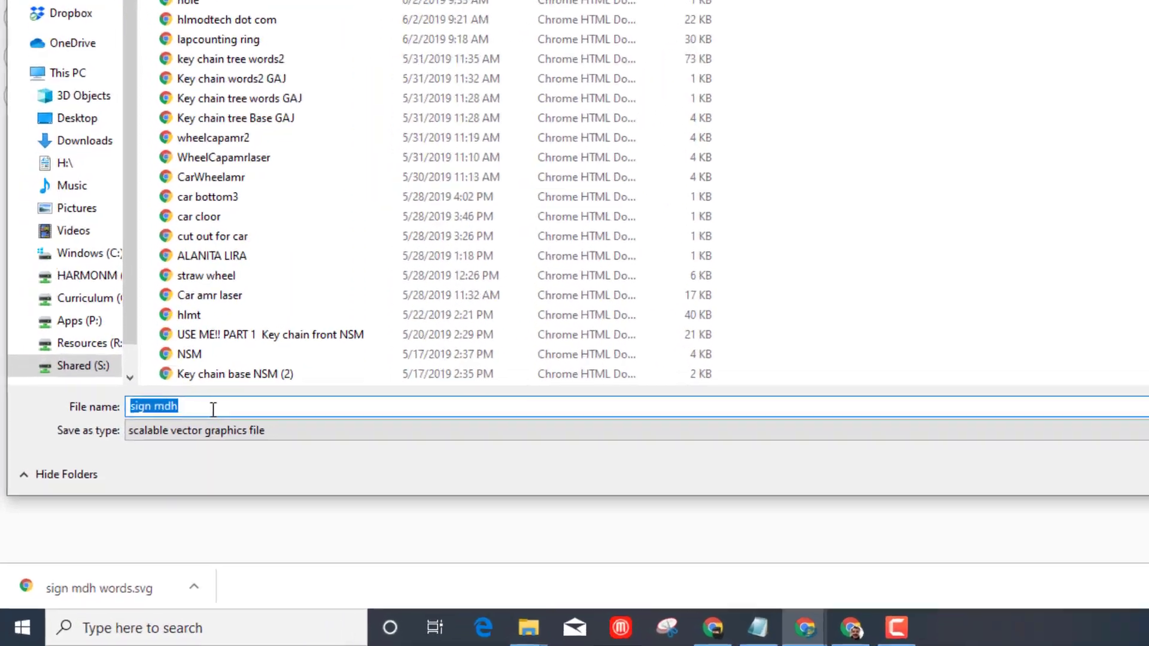
left_click(136, 493)
type("back")
key("Return")
Step: Export only the flat red support as an SVG, saved in the stl folder as "sign mdh stand"
left_click(609, 429)
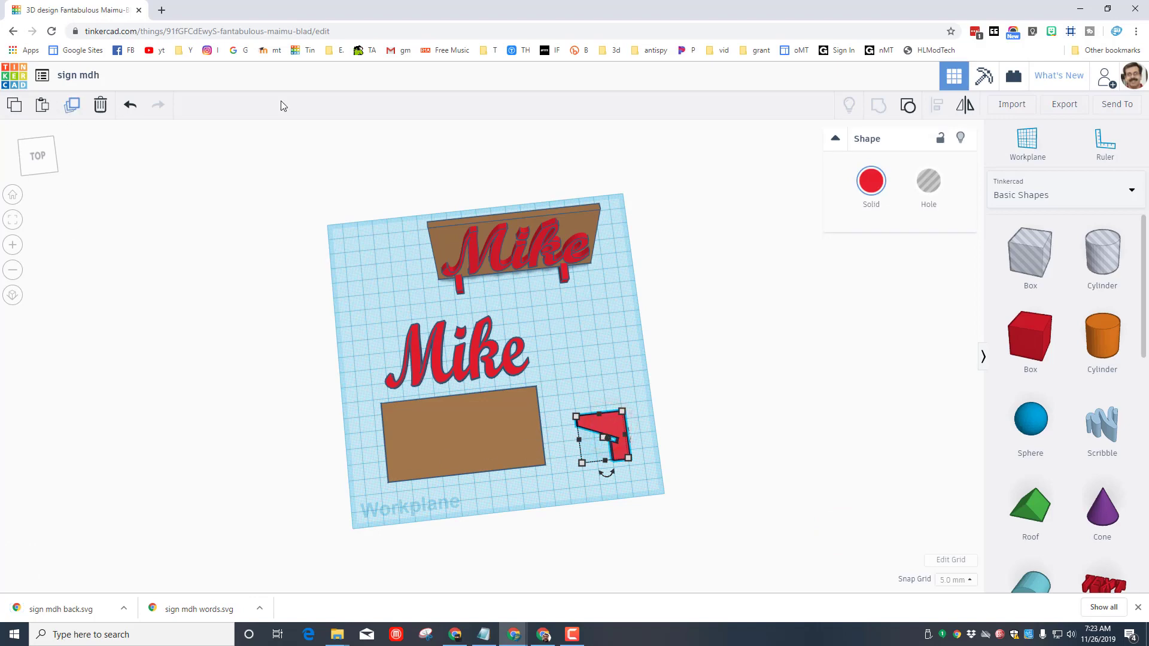
left_click(1071, 103)
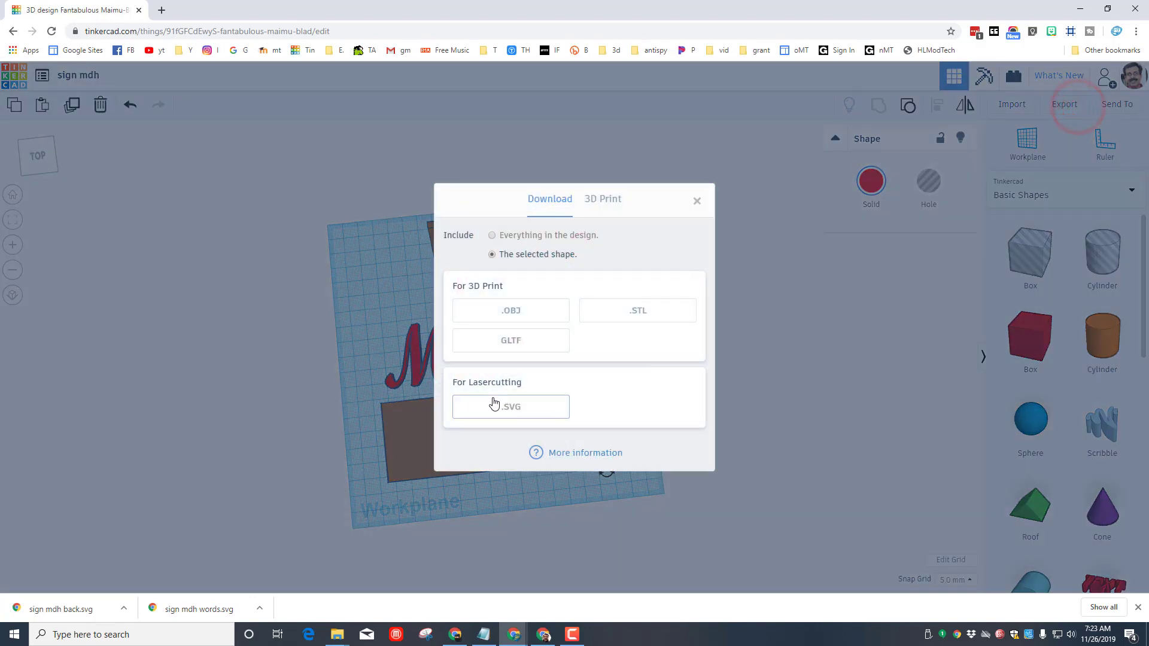
left_click(493, 398)
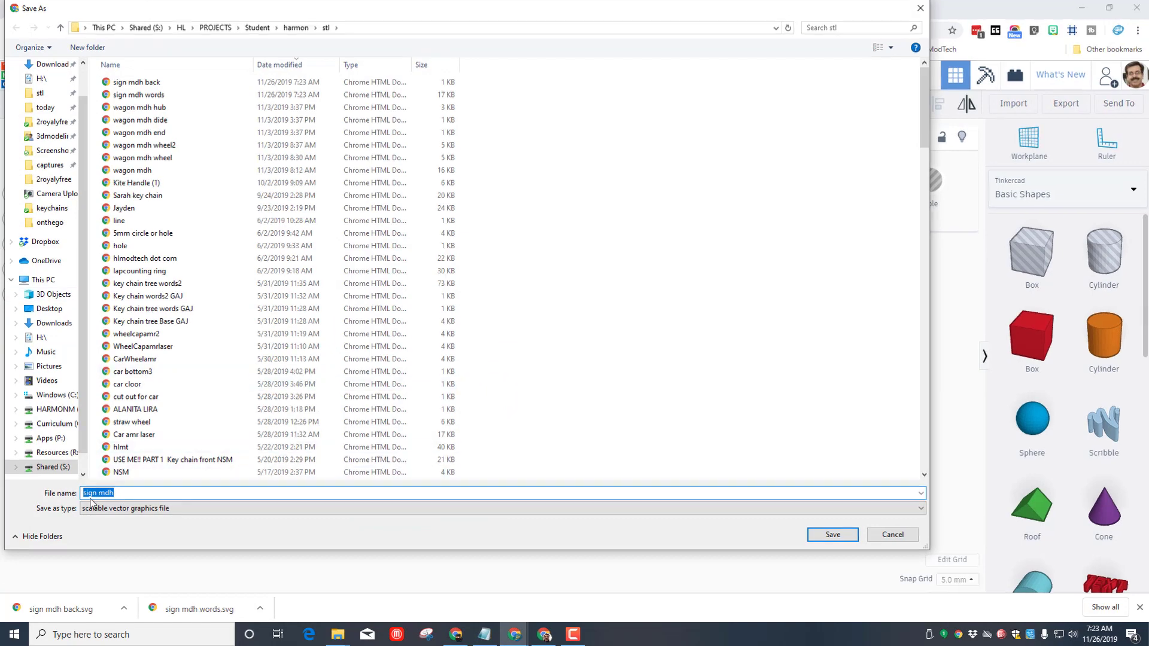
left_click(120, 494)
type("stand")
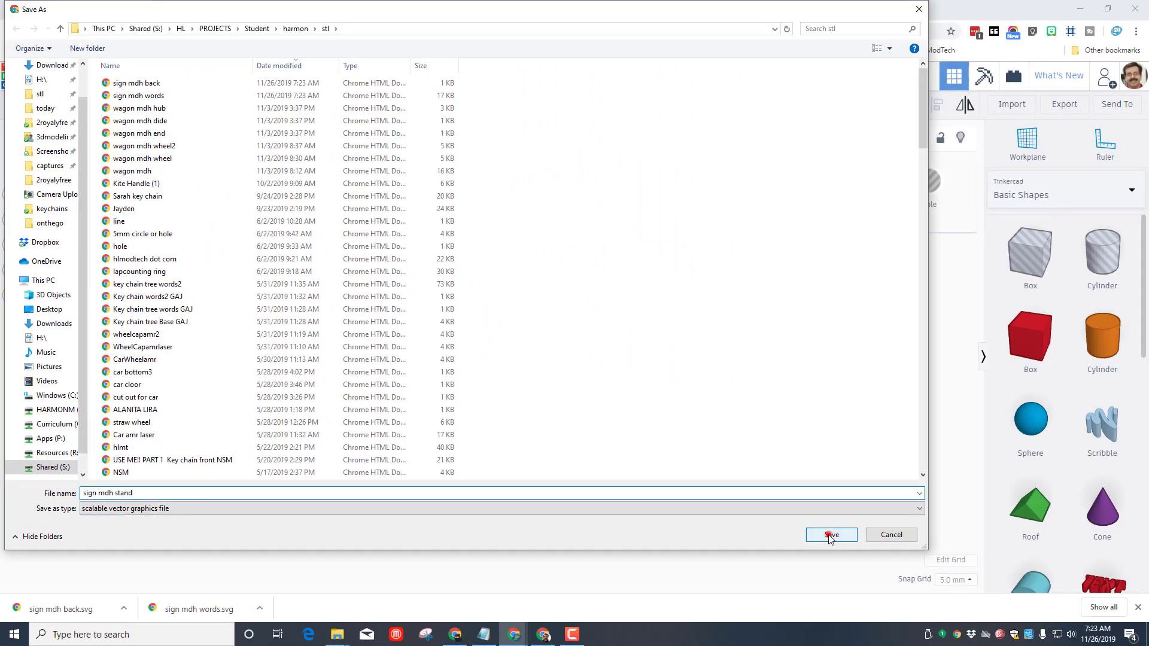
left_click(830, 535)
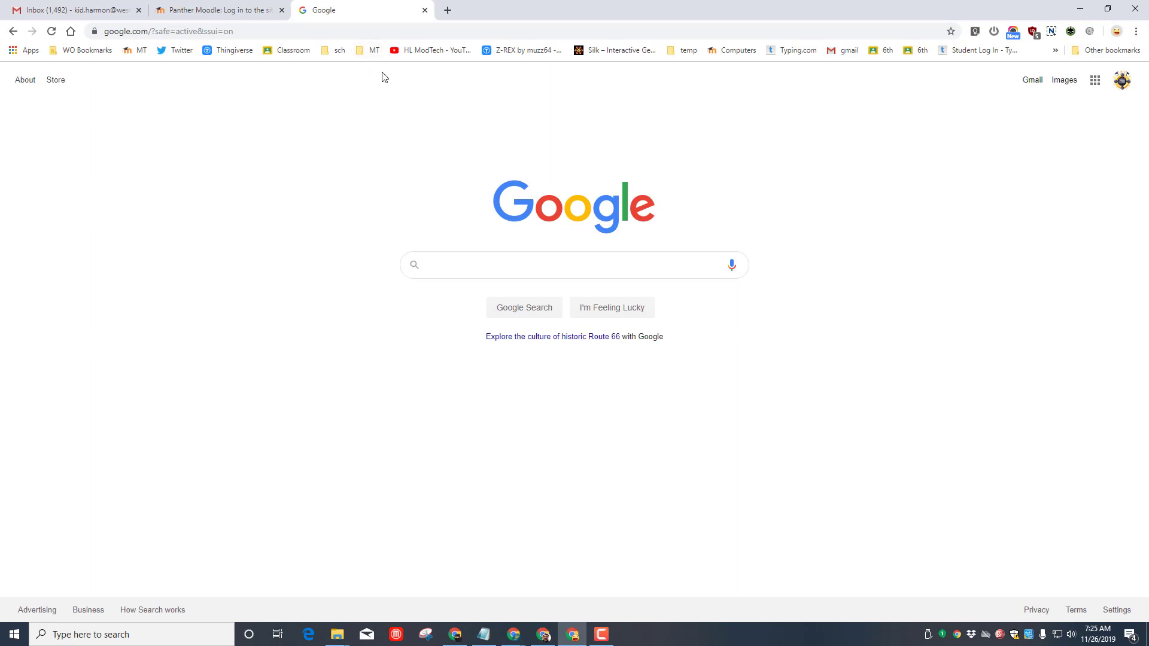
Step: Switch to the Glowforge web app and upload "sign mdh words" from the stl folder as a new design
left_click(374, 49)
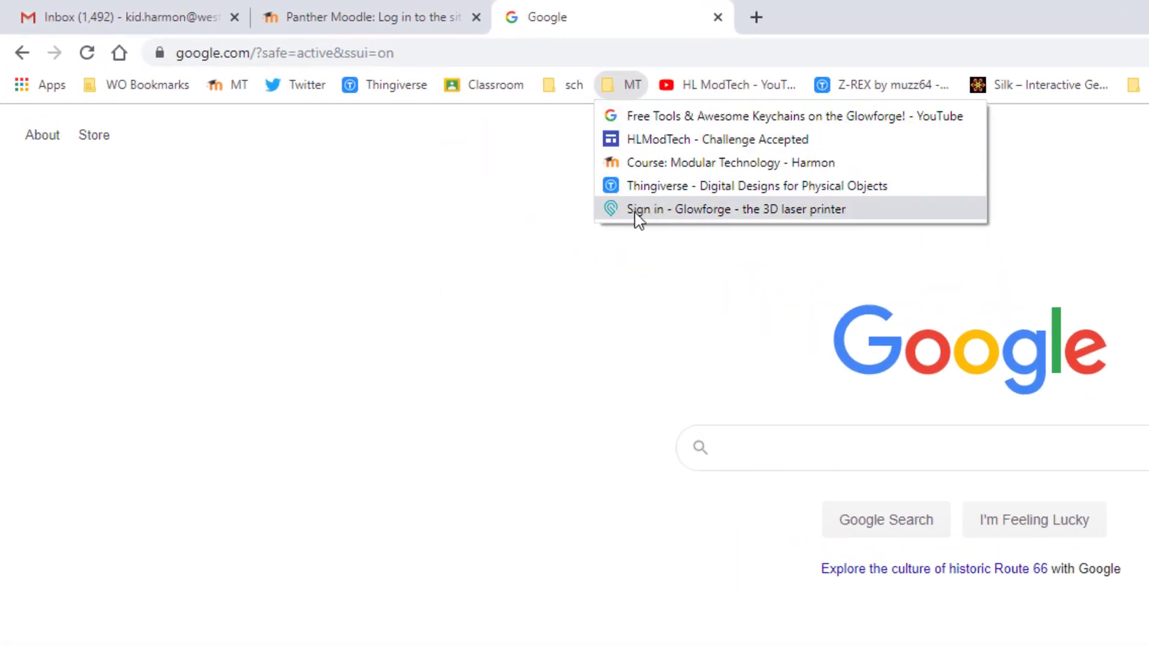
left_click(659, 213)
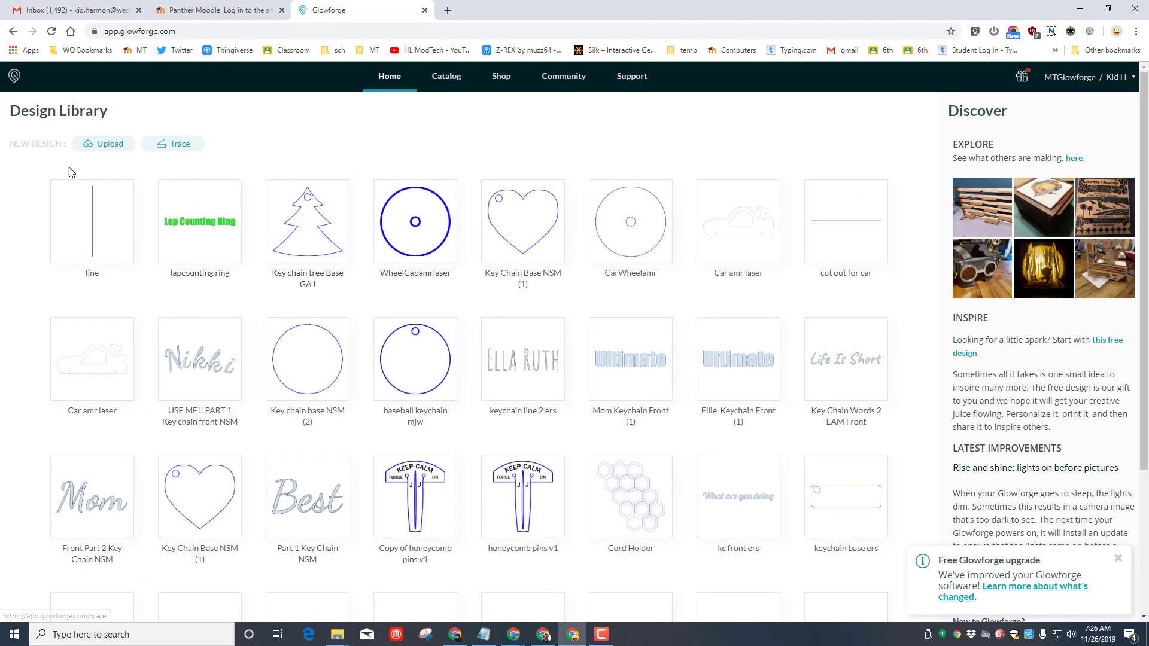
left_click(106, 145)
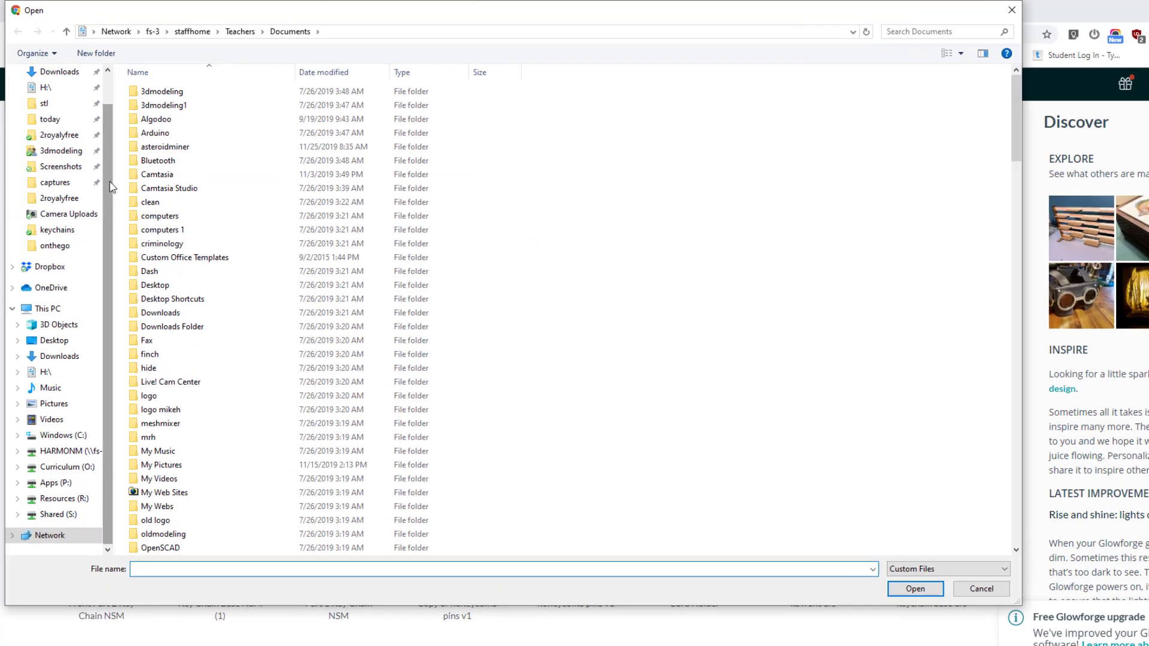
left_click(49, 104)
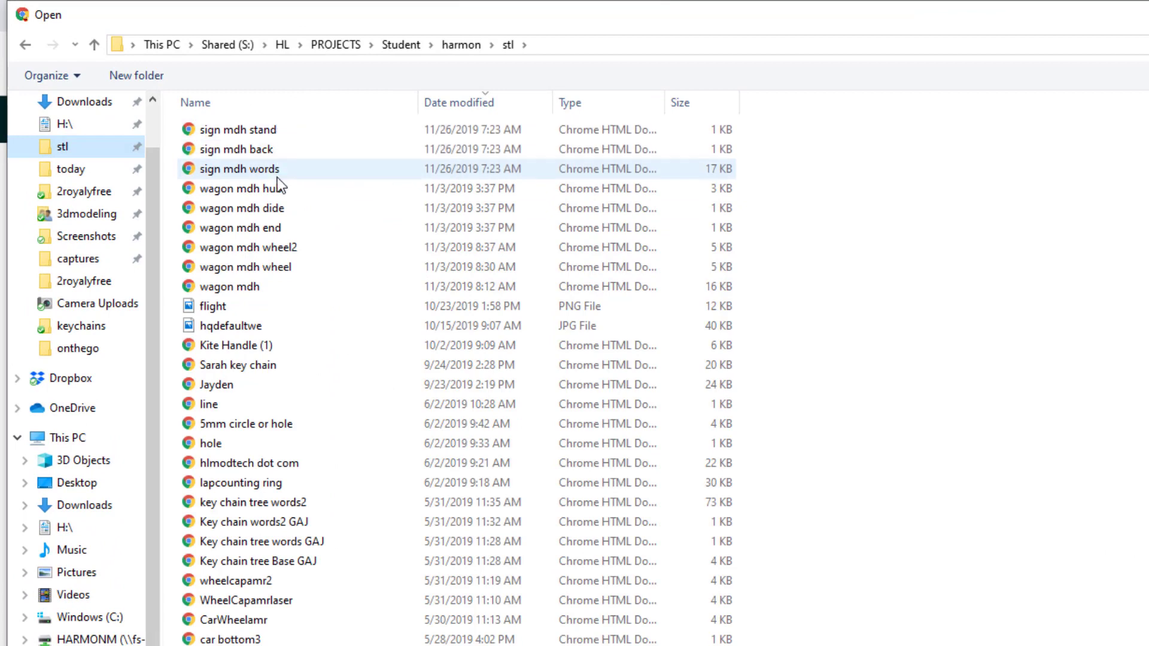
double_click(261, 170)
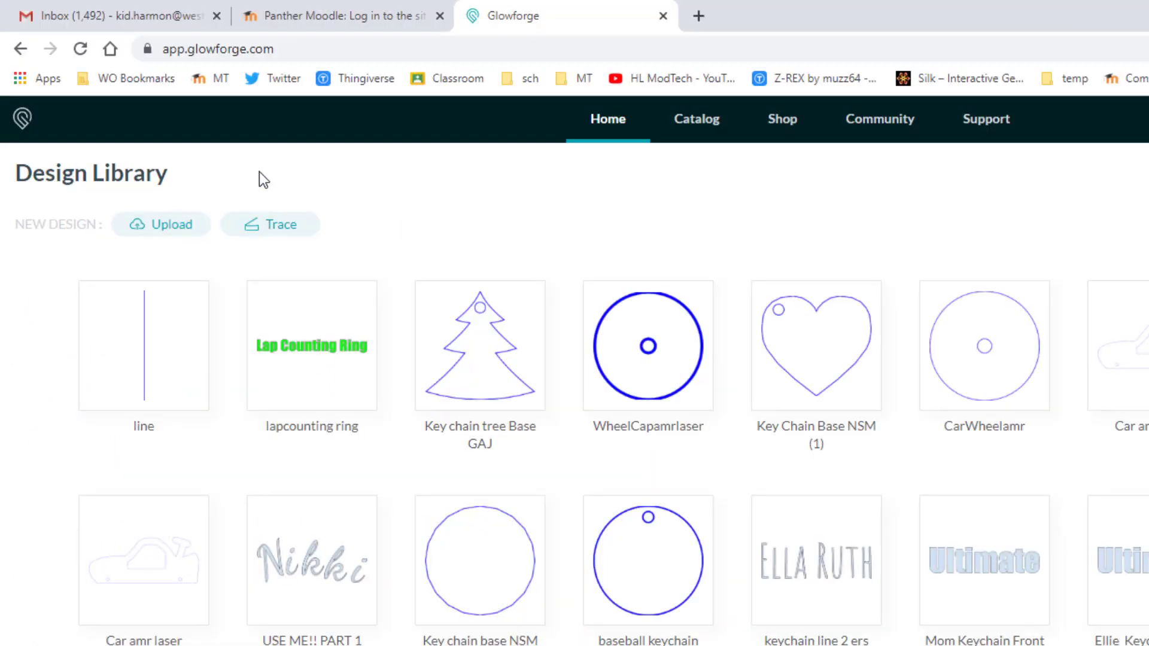
mouse_move(343, 357)
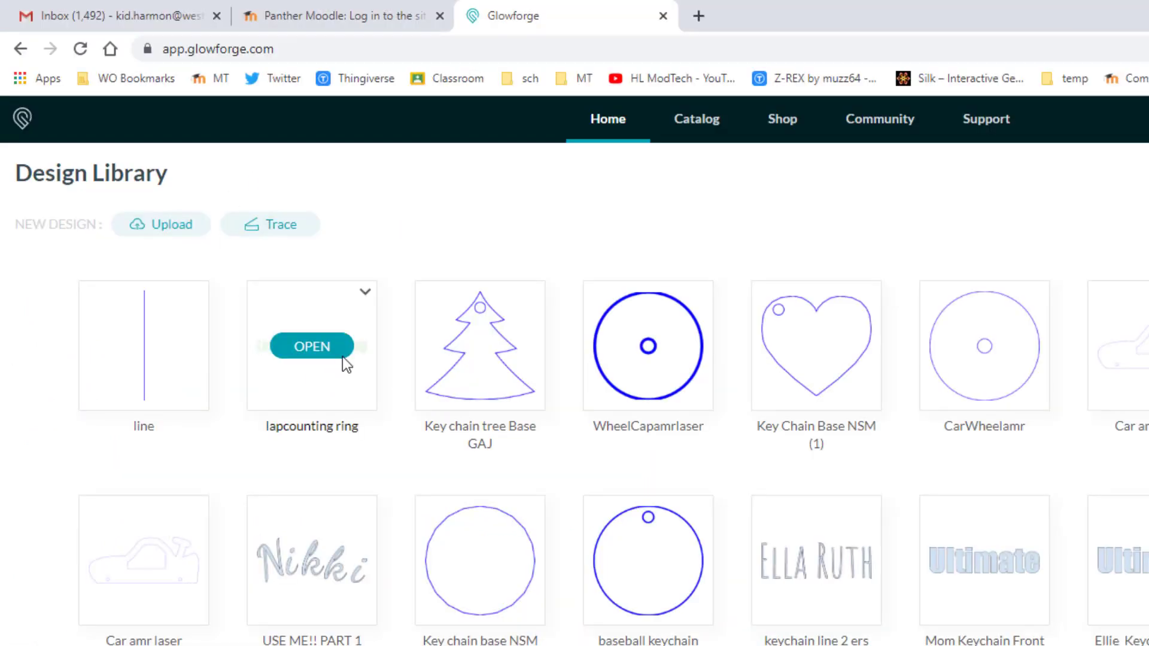
left_click(343, 358)
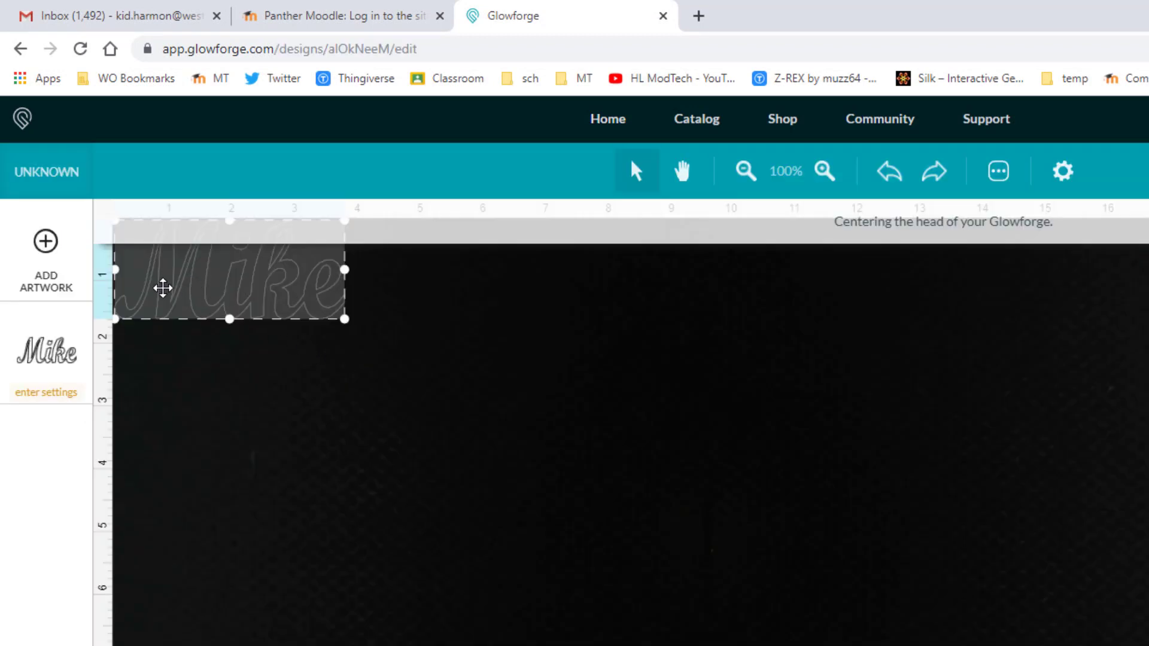
Step: Add the "sign mdh back" and "sign mdh stand" files to the open design as further artwork
left_click(42, 243)
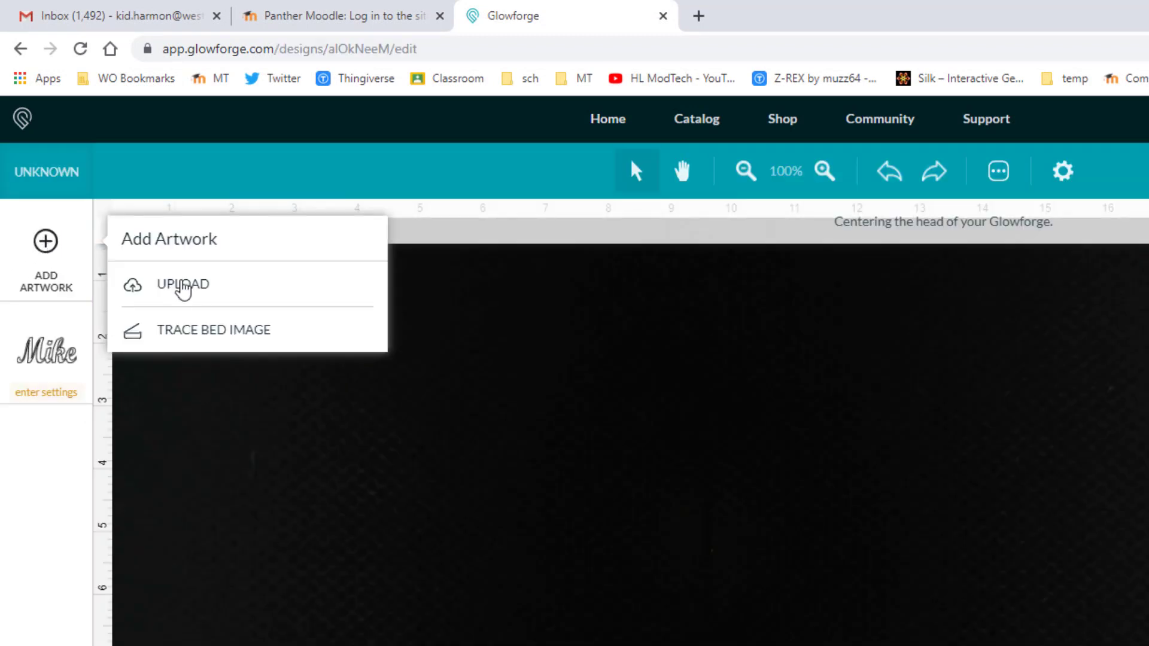
left_click(182, 286)
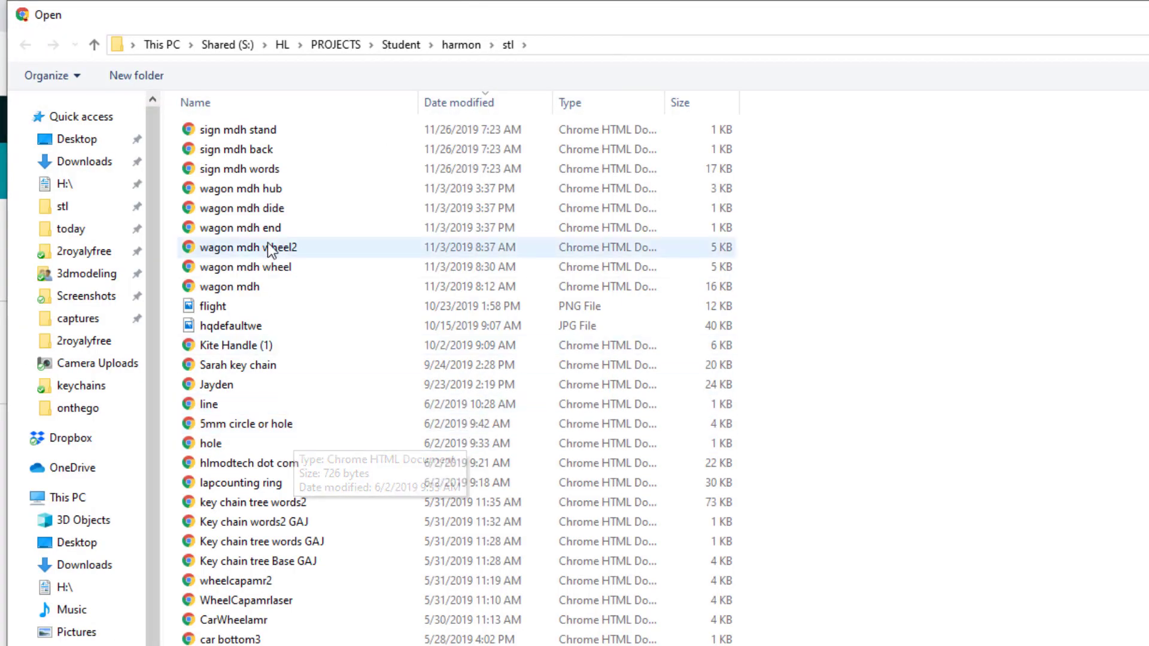
double_click(263, 148)
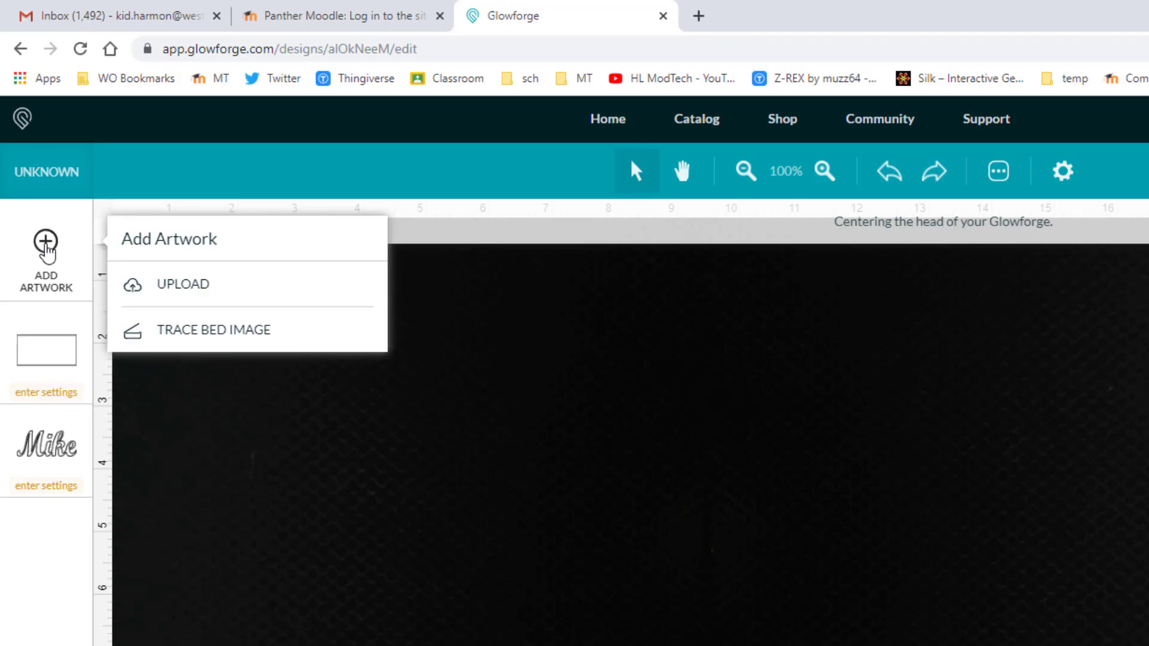
left_click(179, 292)
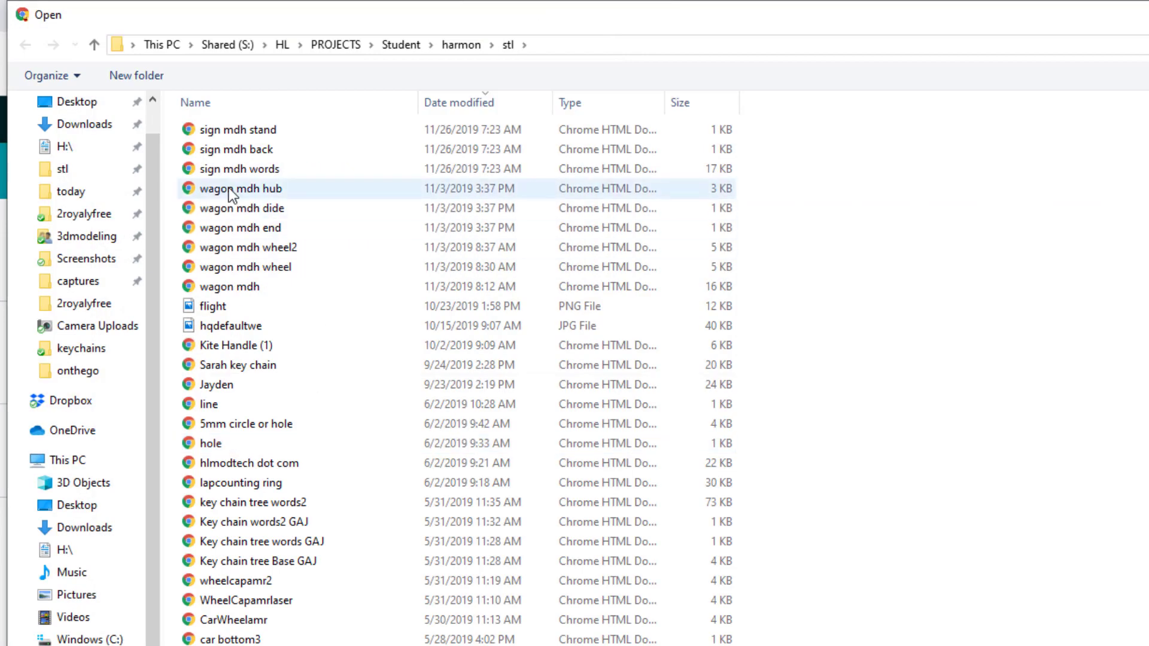
double_click(256, 134)
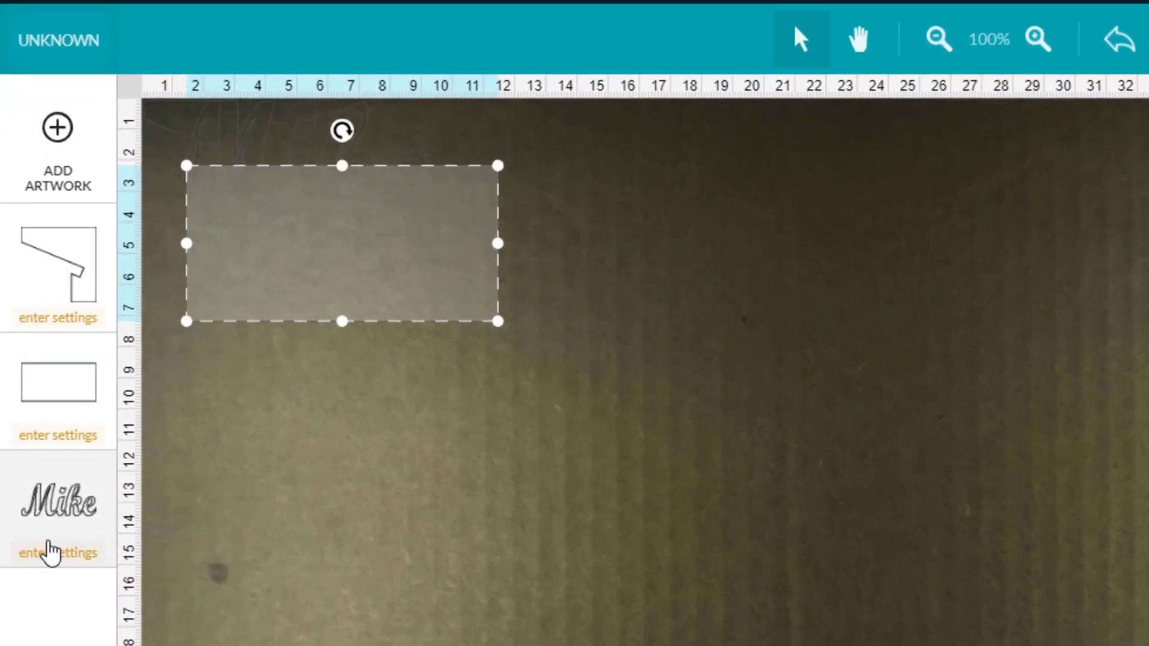
Step: Assign the custom cut setting 01.200.100.4mm to the script lettering
left_click(54, 555)
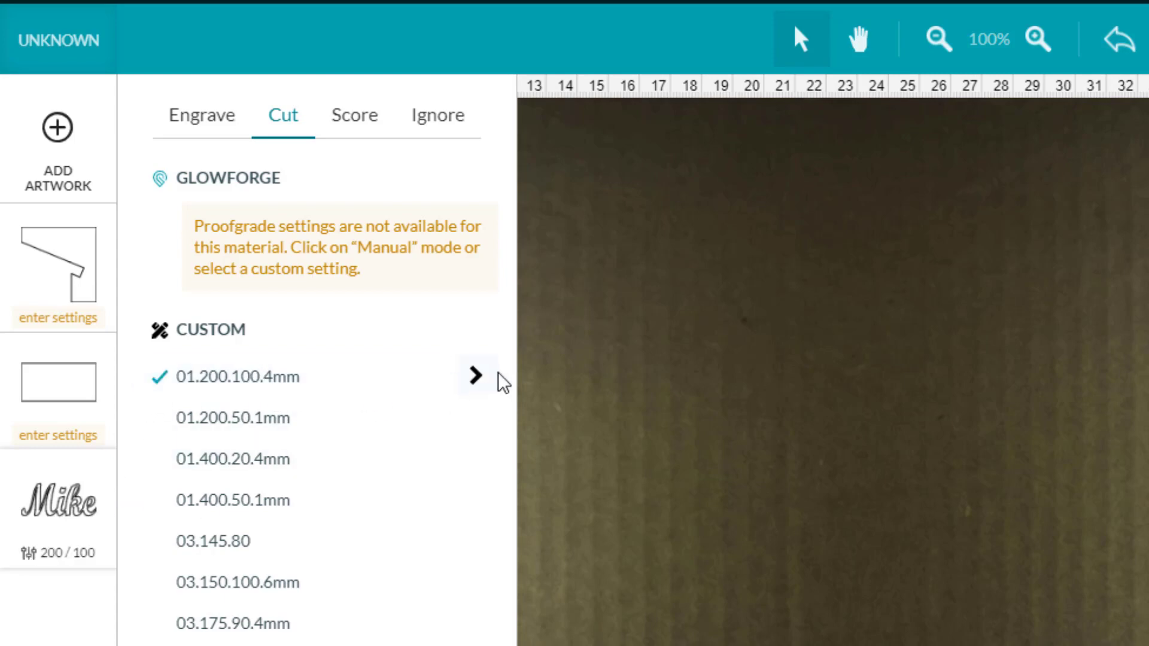
Step: Separate the overlapping artwork by moving the back plate lower on the bed and placing the script lettering near its upper edge
left_click(567, 394)
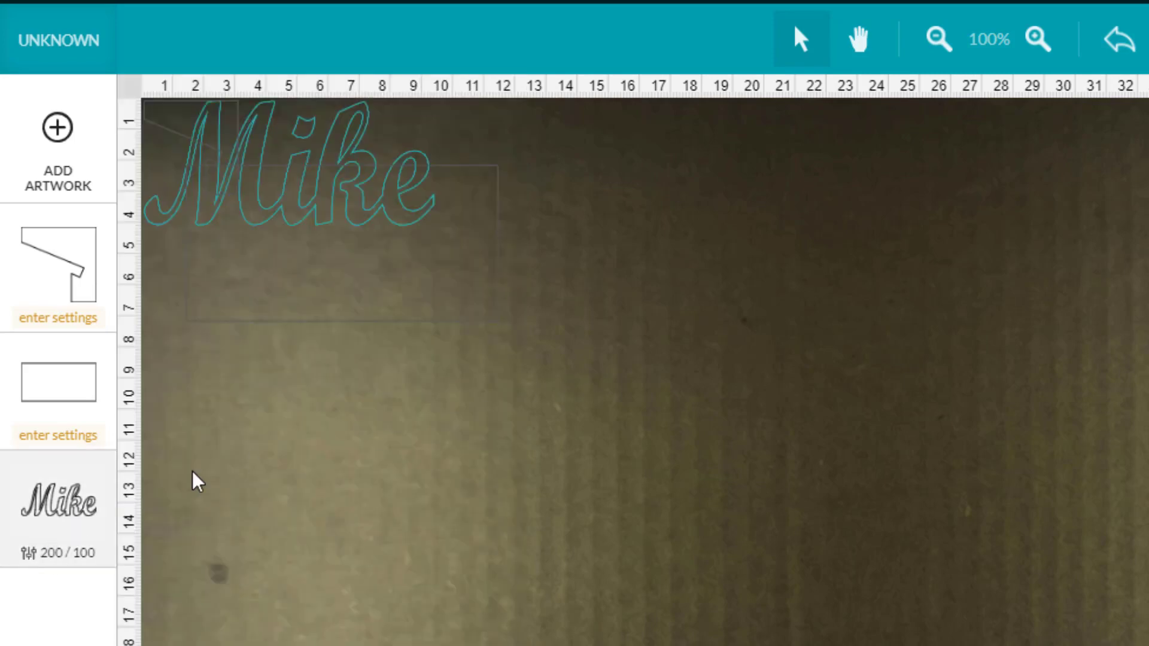
left_click_drag(390, 206, 656, 297)
left_click_drag(592, 381, 388, 501)
left_click_drag(399, 196, 465, 238)
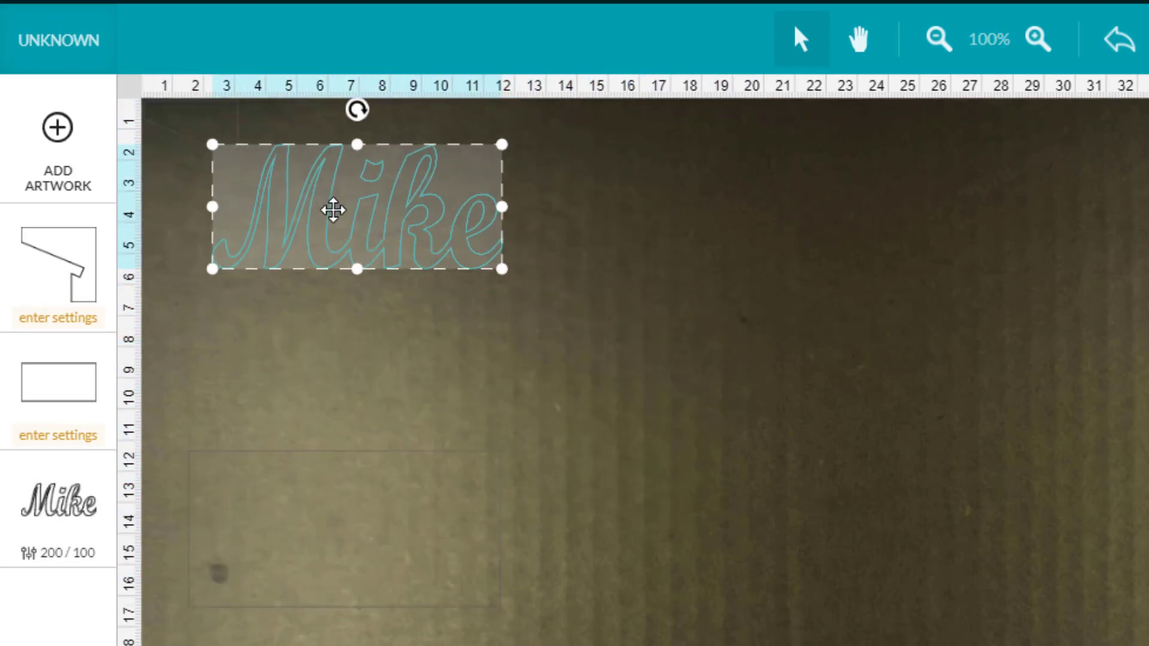
left_click(862, 334)
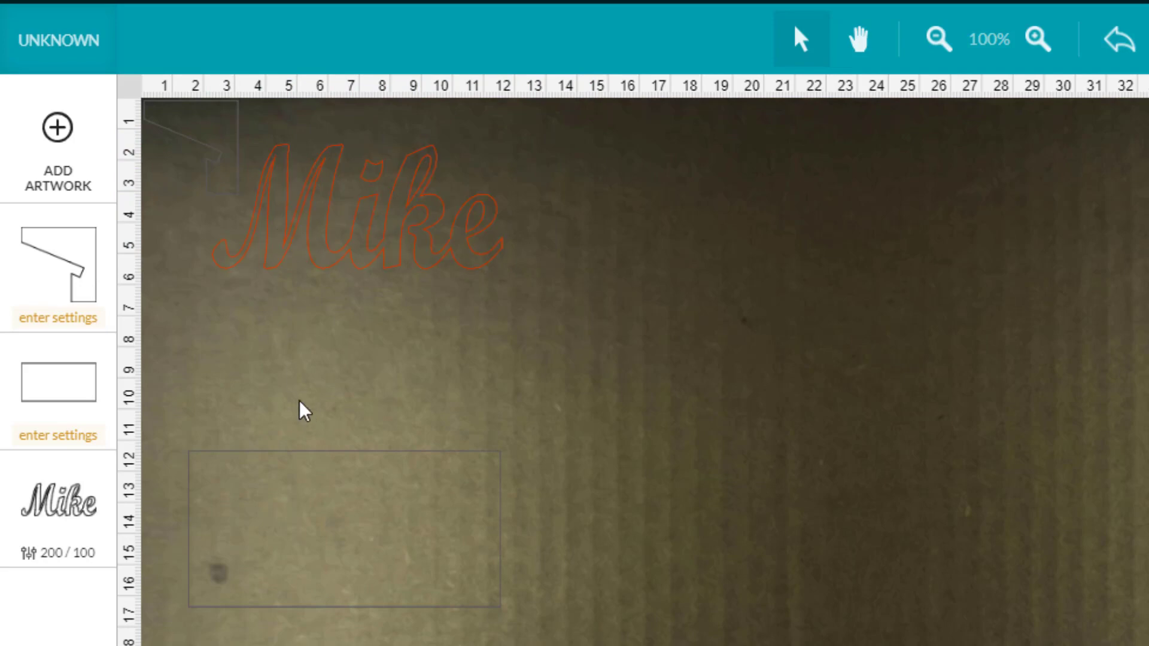
left_click_drag(348, 251, 334, 231)
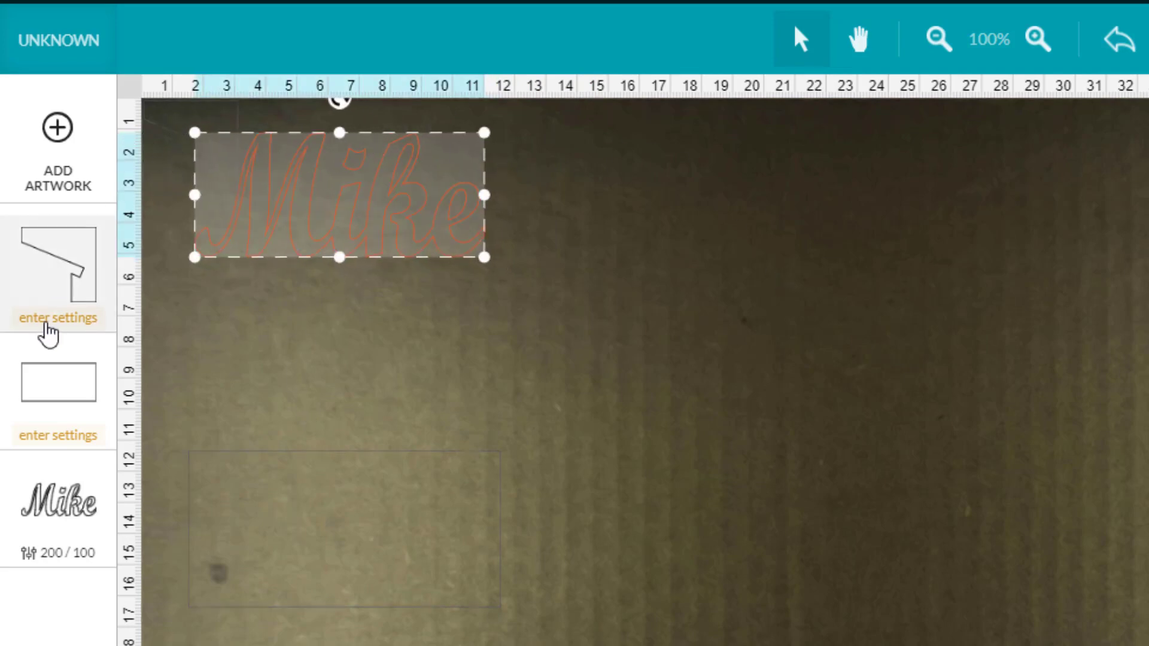
Step: Assign the custom cut setting 01.200.100.4mm to the support and move it beside the end of the script lettering
left_click(56, 319)
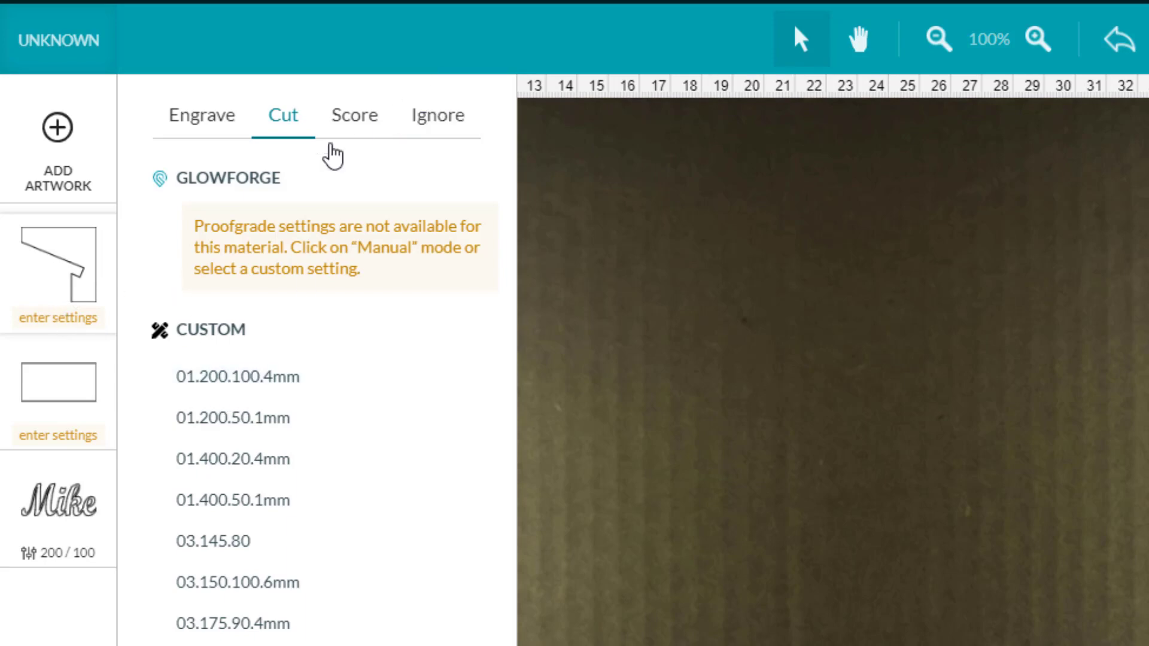
left_click(238, 377)
left_click(633, 409)
left_click_drag(209, 167, 567, 173)
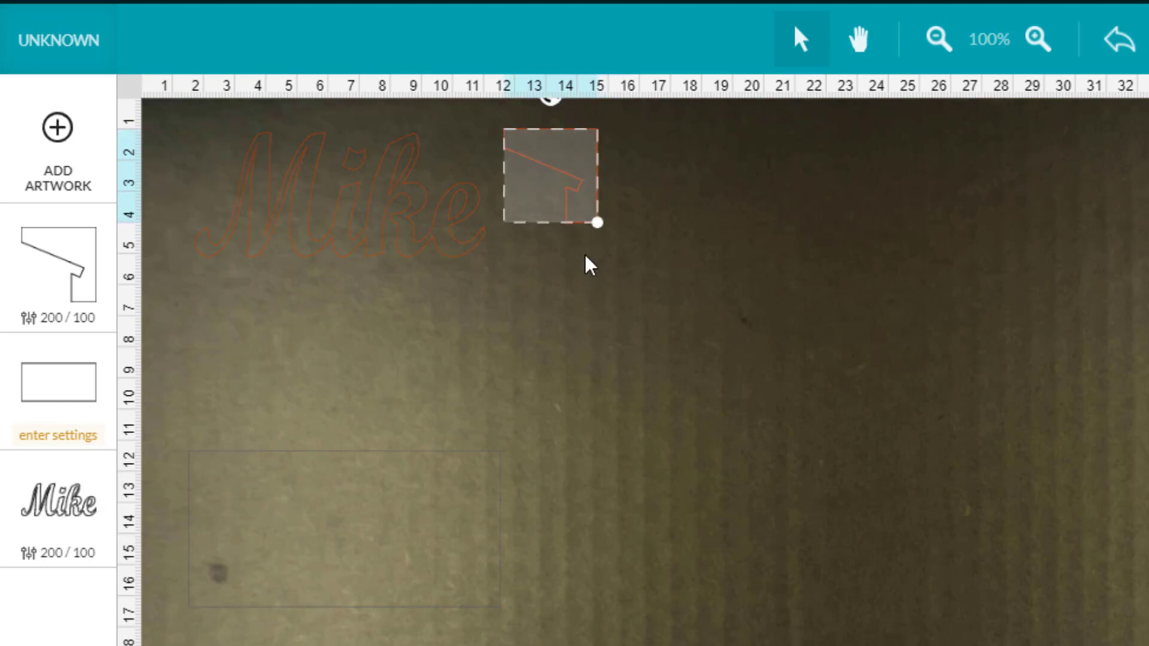
Step: Duplicate the support and place the copy directly beneath the original
key("ctrl+c")
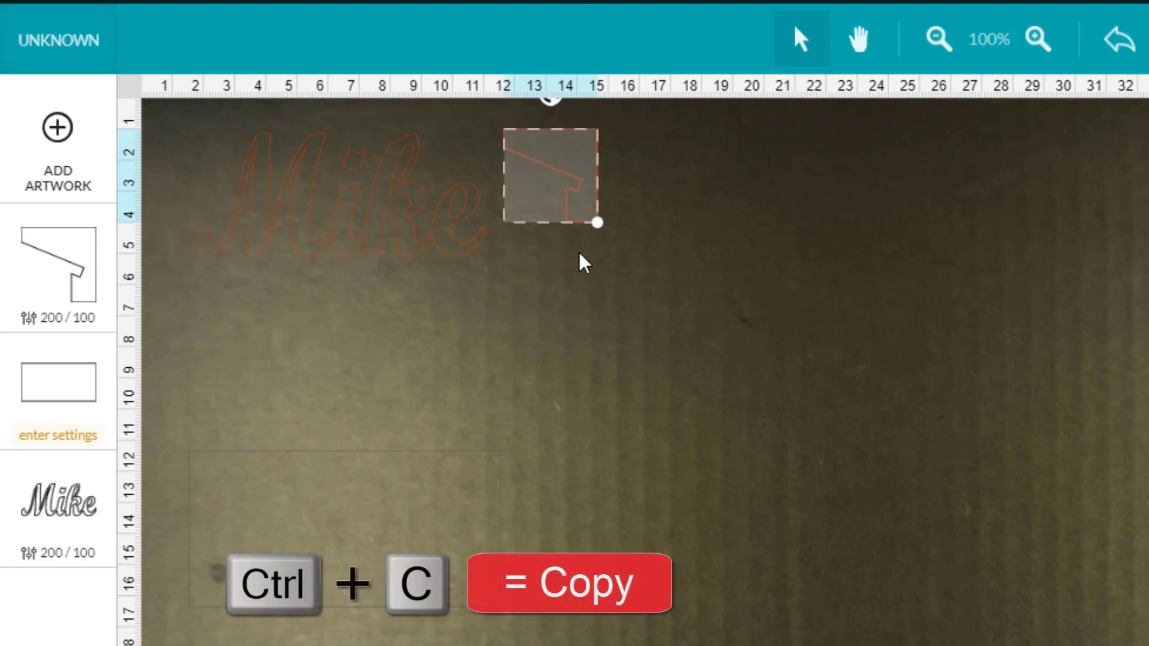
key("ctrl+v")
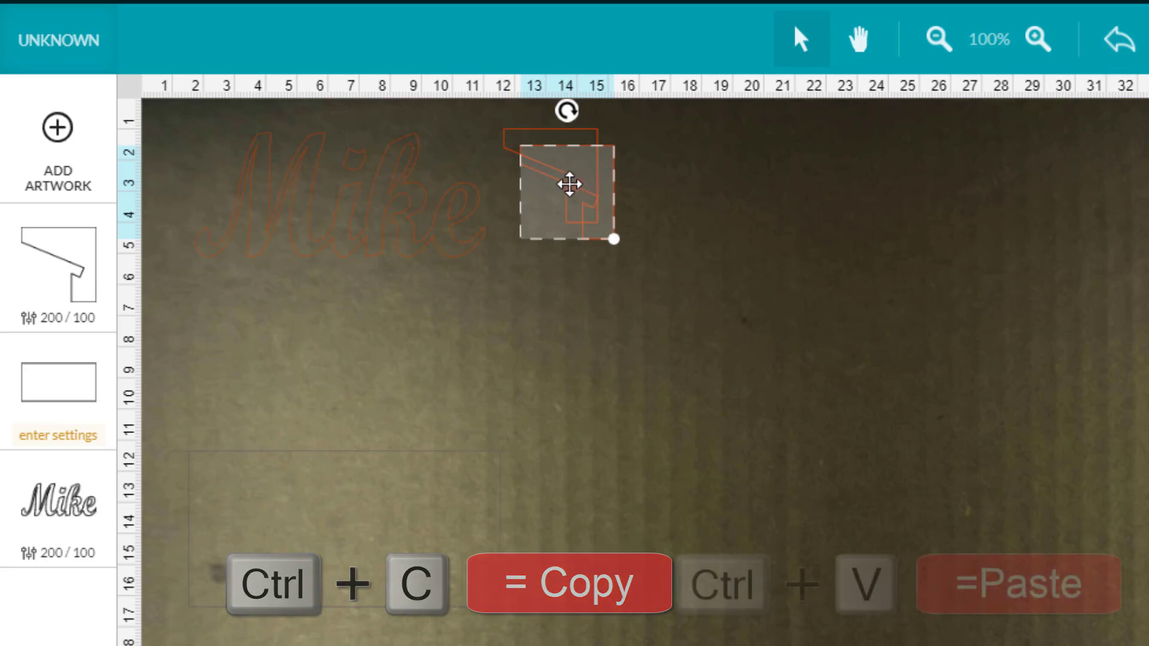
left_click(748, 243)
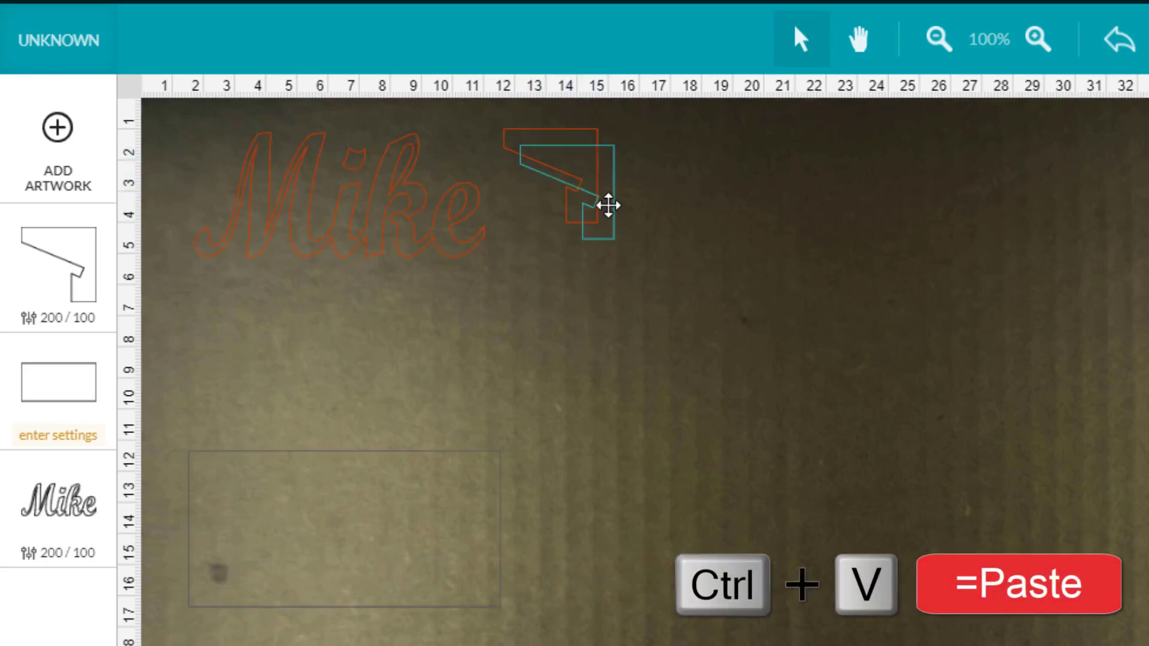
left_click_drag(608, 205, 636, 370)
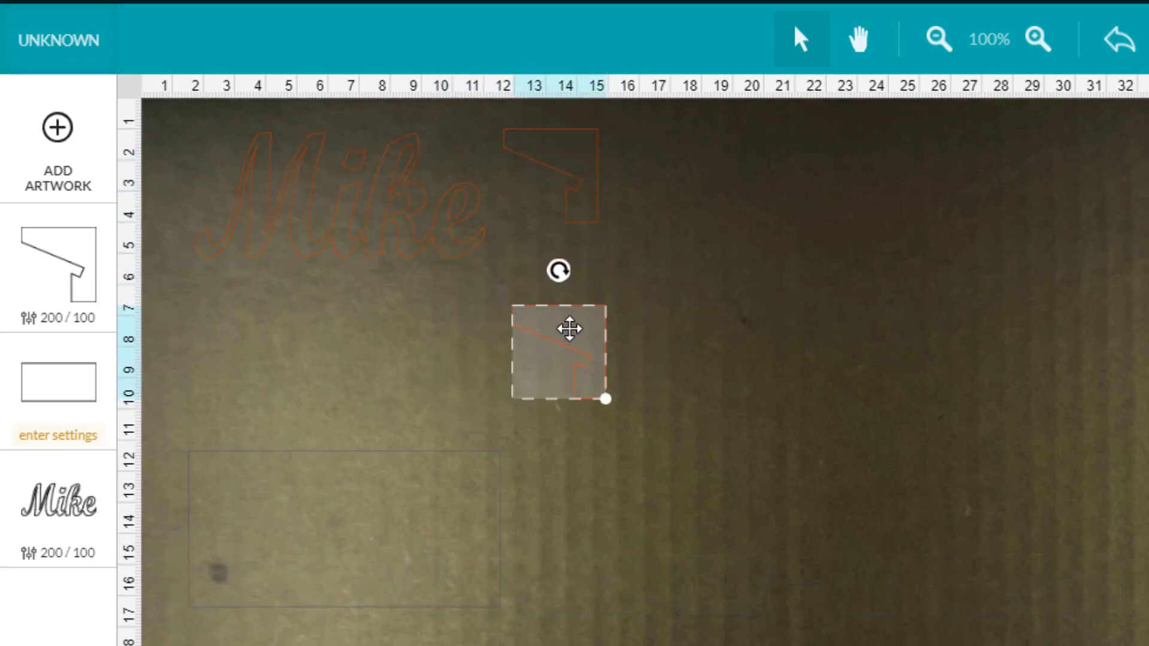
left_click_drag(569, 328, 579, 251)
left_click(482, 355)
left_click(618, 264)
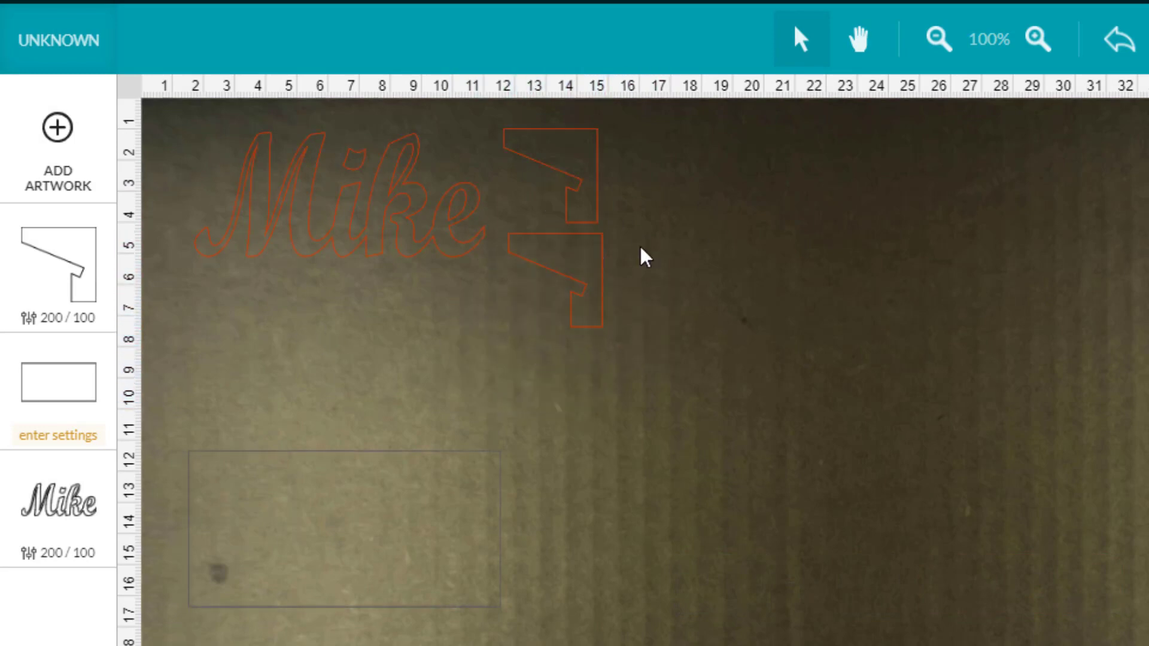
Step: Assign the custom cut setting 01.200.100.4mm to the rectangular back plate and move it up just beneath the lettering
left_click(317, 540)
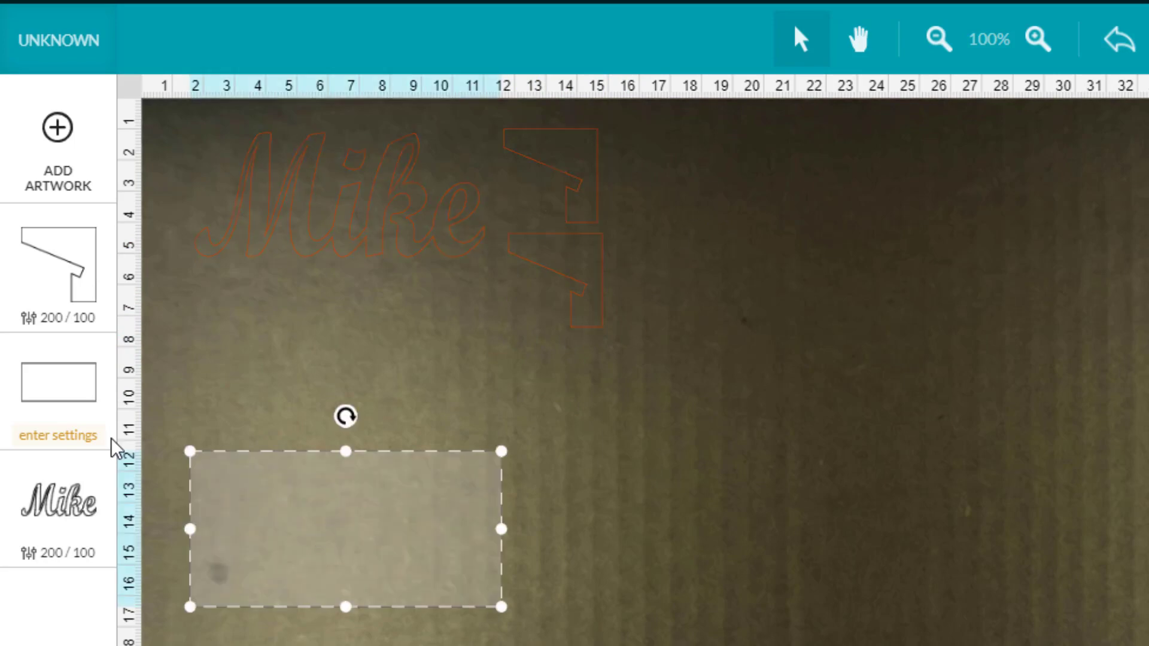
left_click(85, 436)
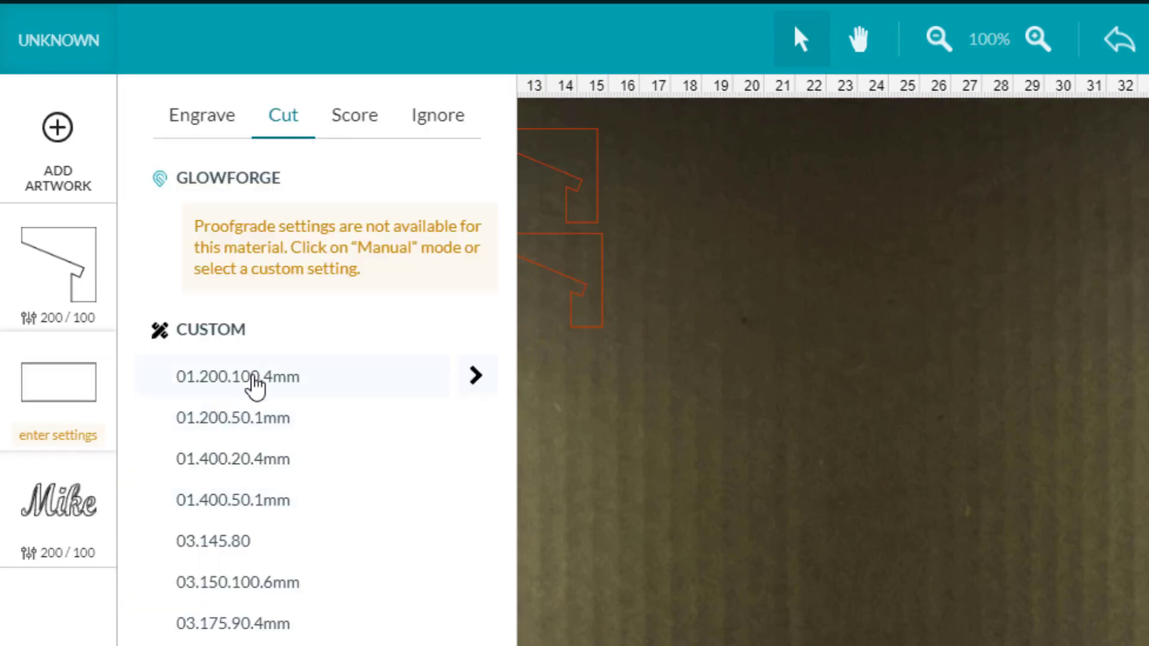
left_click(256, 380)
left_click(853, 446)
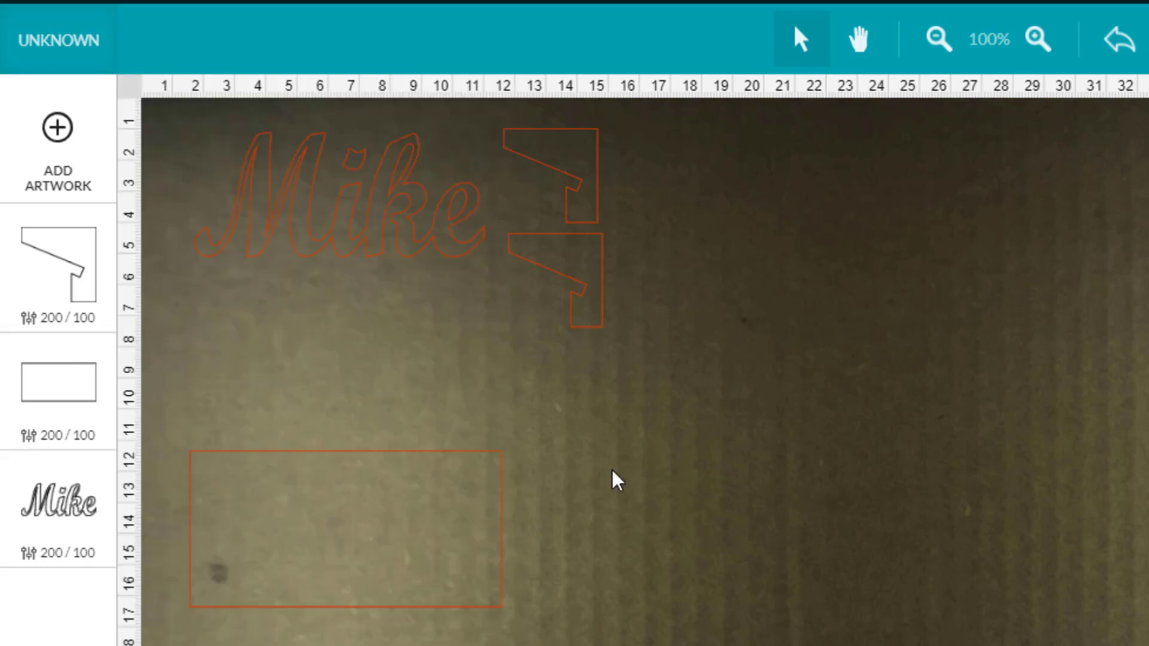
left_click_drag(390, 497, 420, 343)
left_click(747, 436)
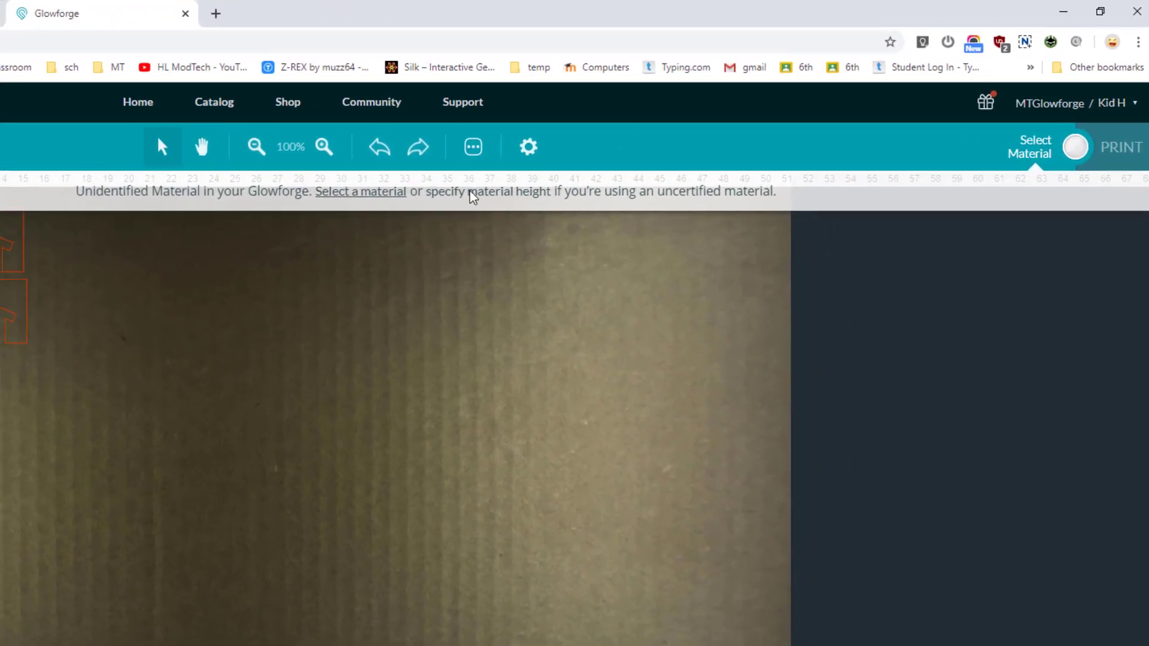
Step: View the material choices with the uncertified material option, close them without choosing one, and deselect the back plate
left_click(469, 192)
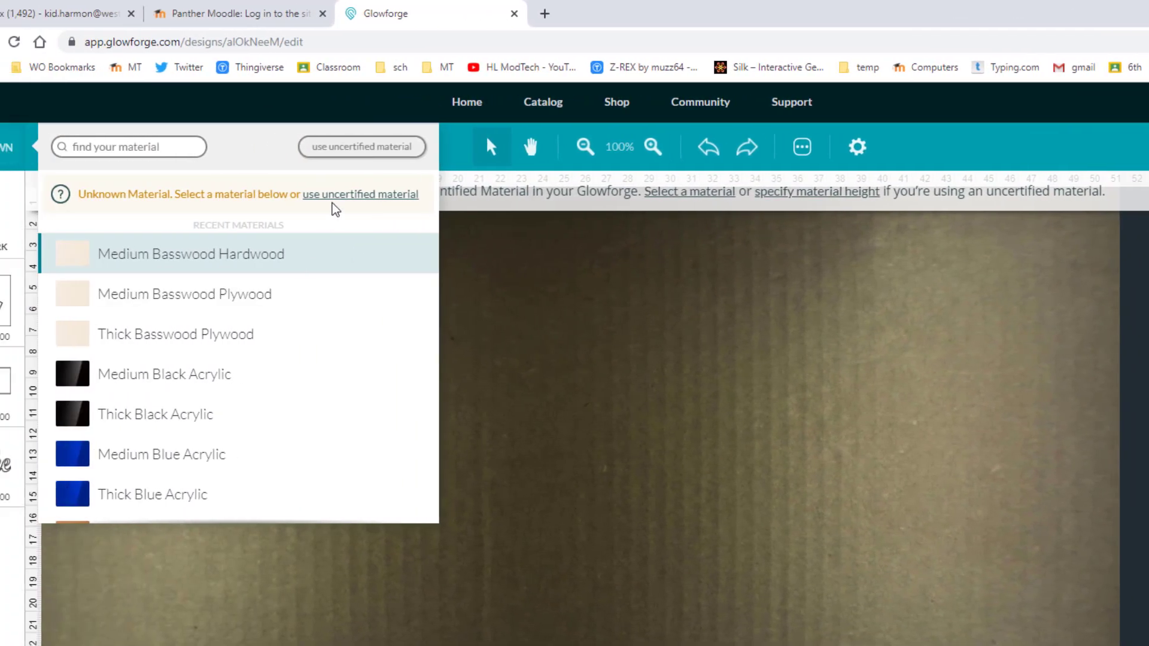
left_click(4, 198)
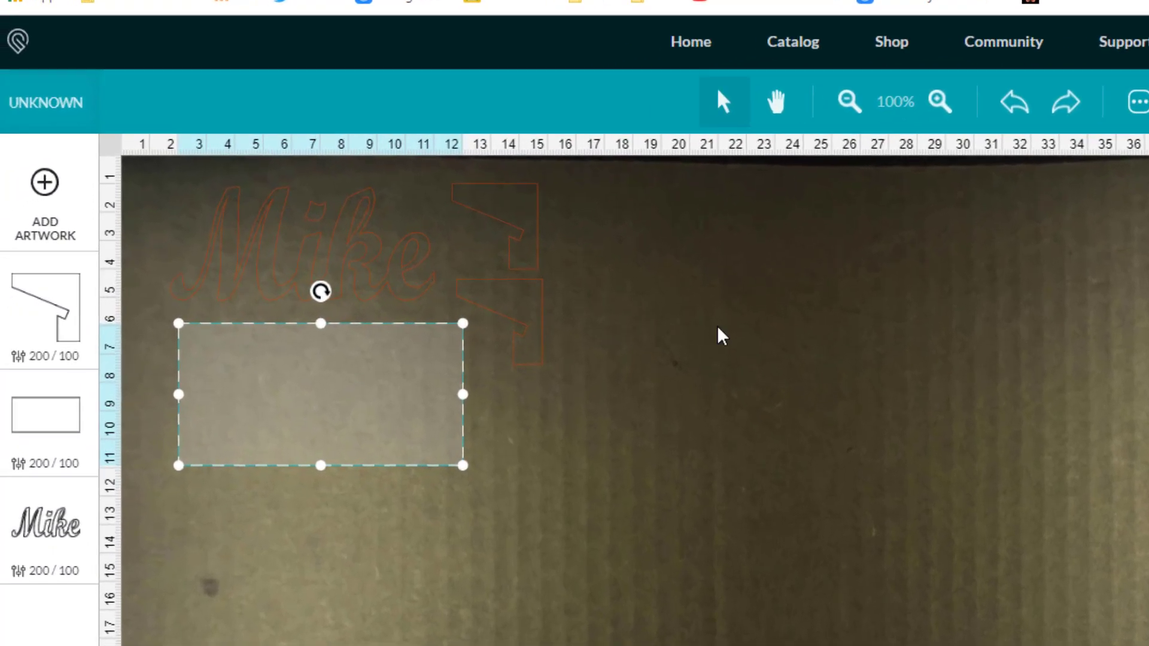
left_click(484, 335)
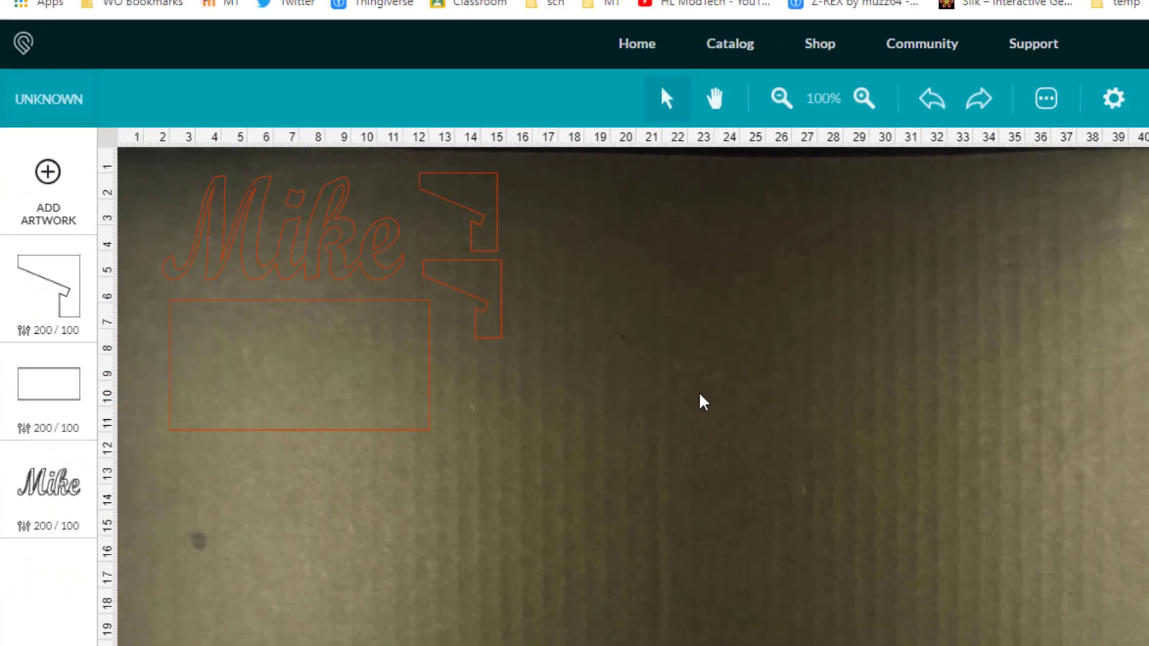